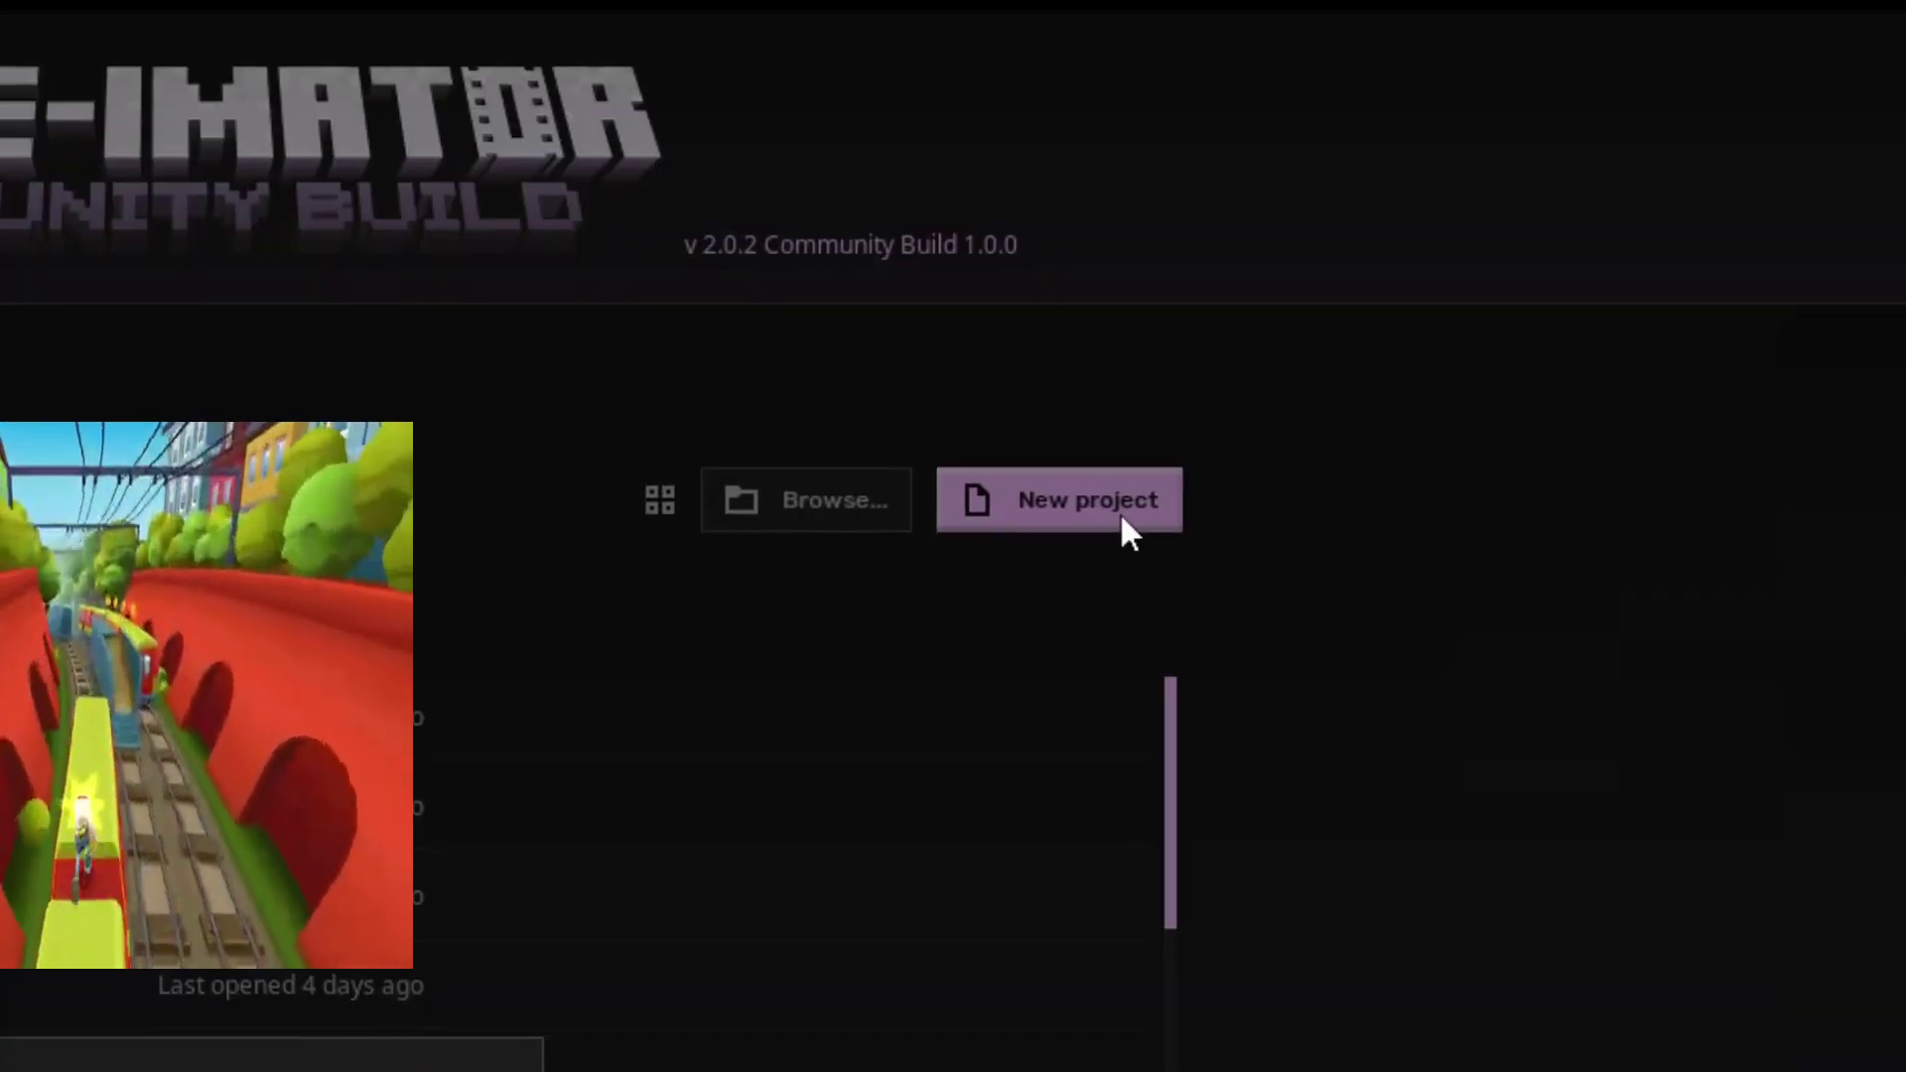
# Step: Create a new project named New Project
pyautogui.click(1142, 482)
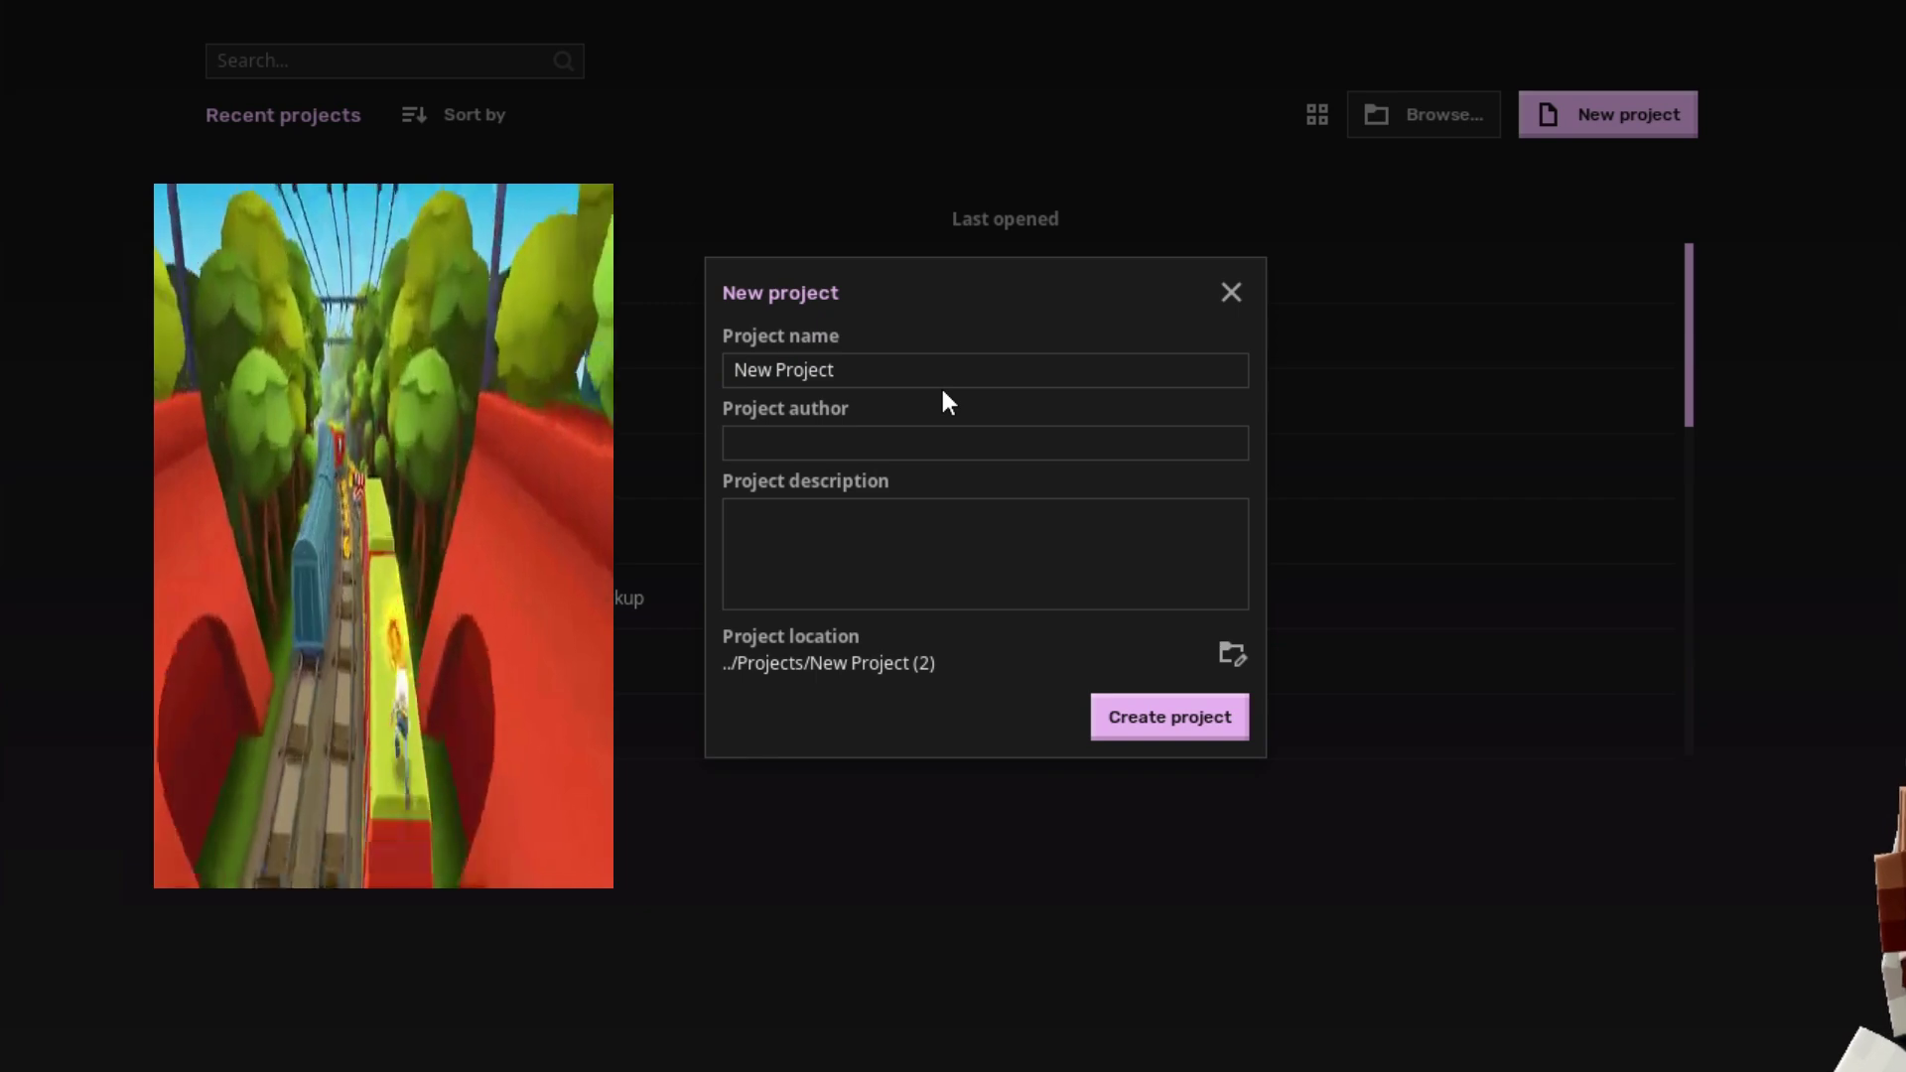
pyautogui.tripleClick(941, 383)
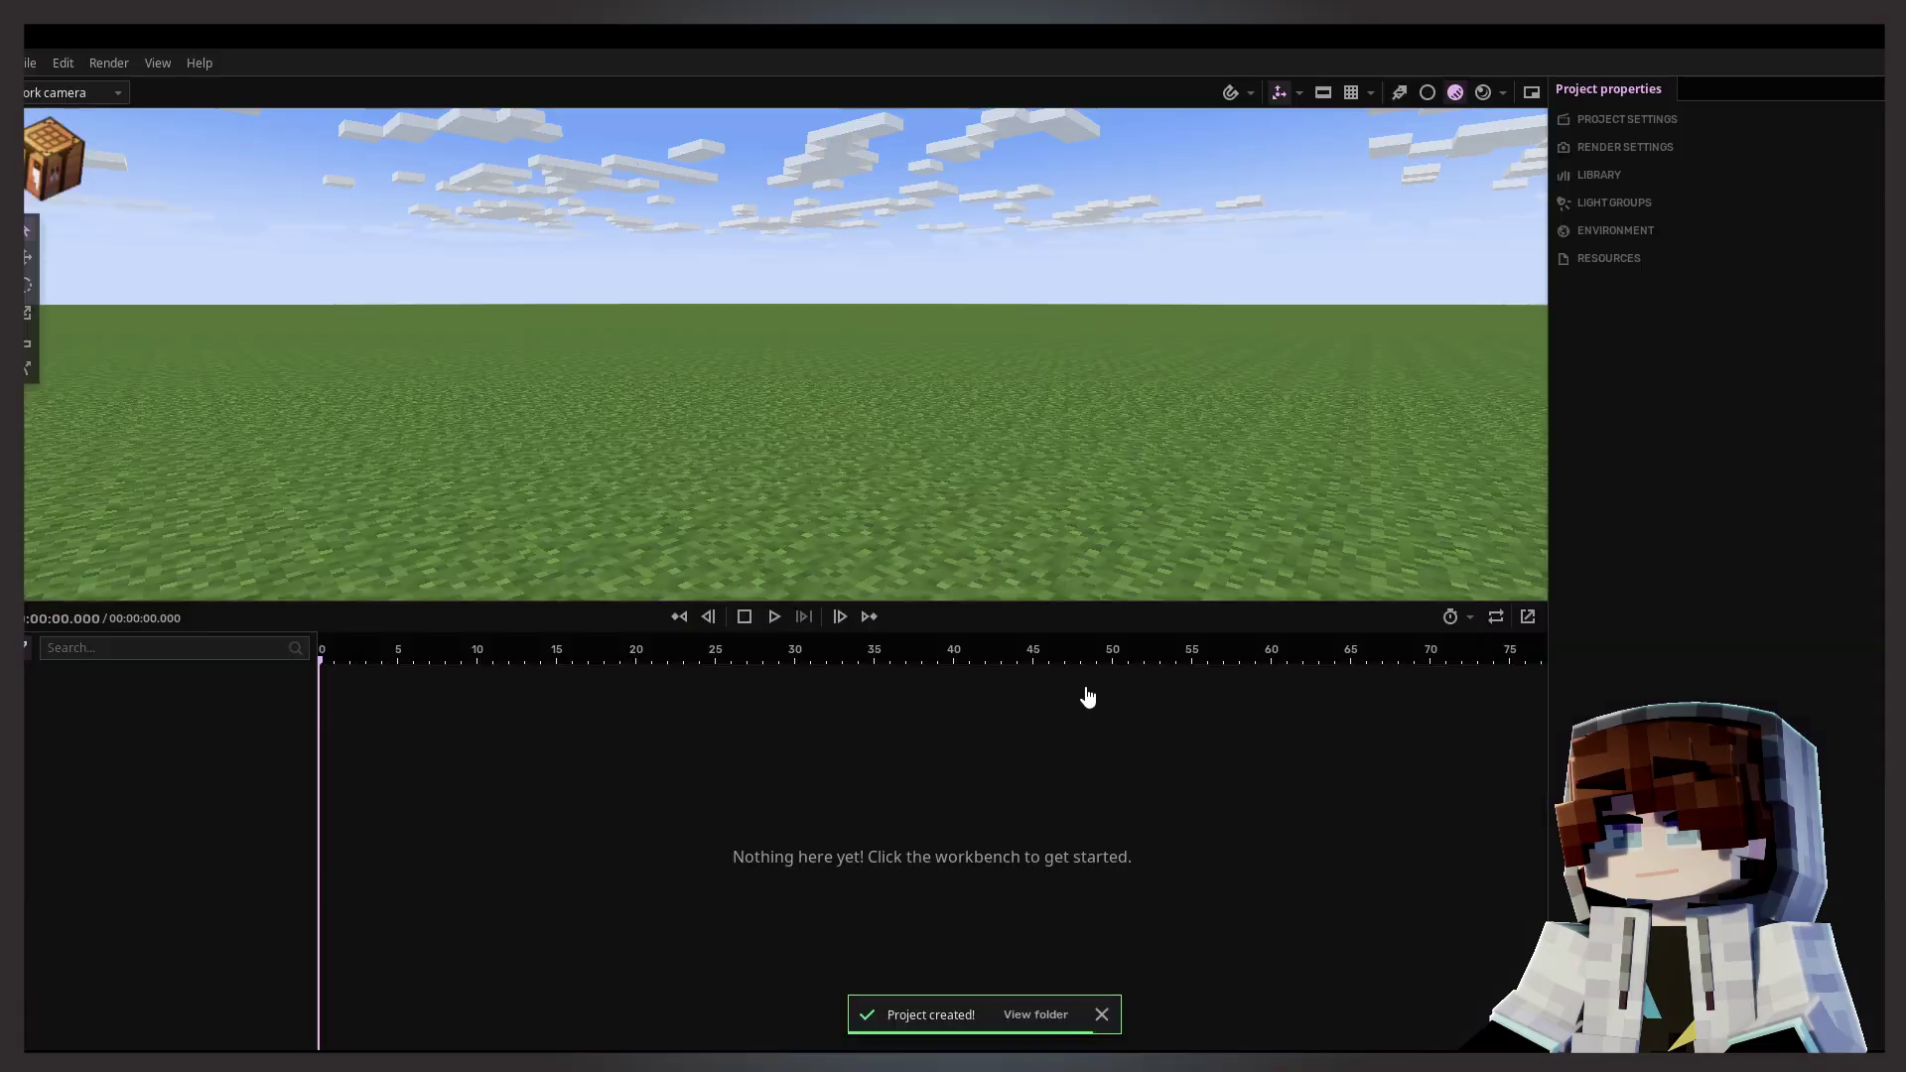
pyautogui.click(1169, 717)
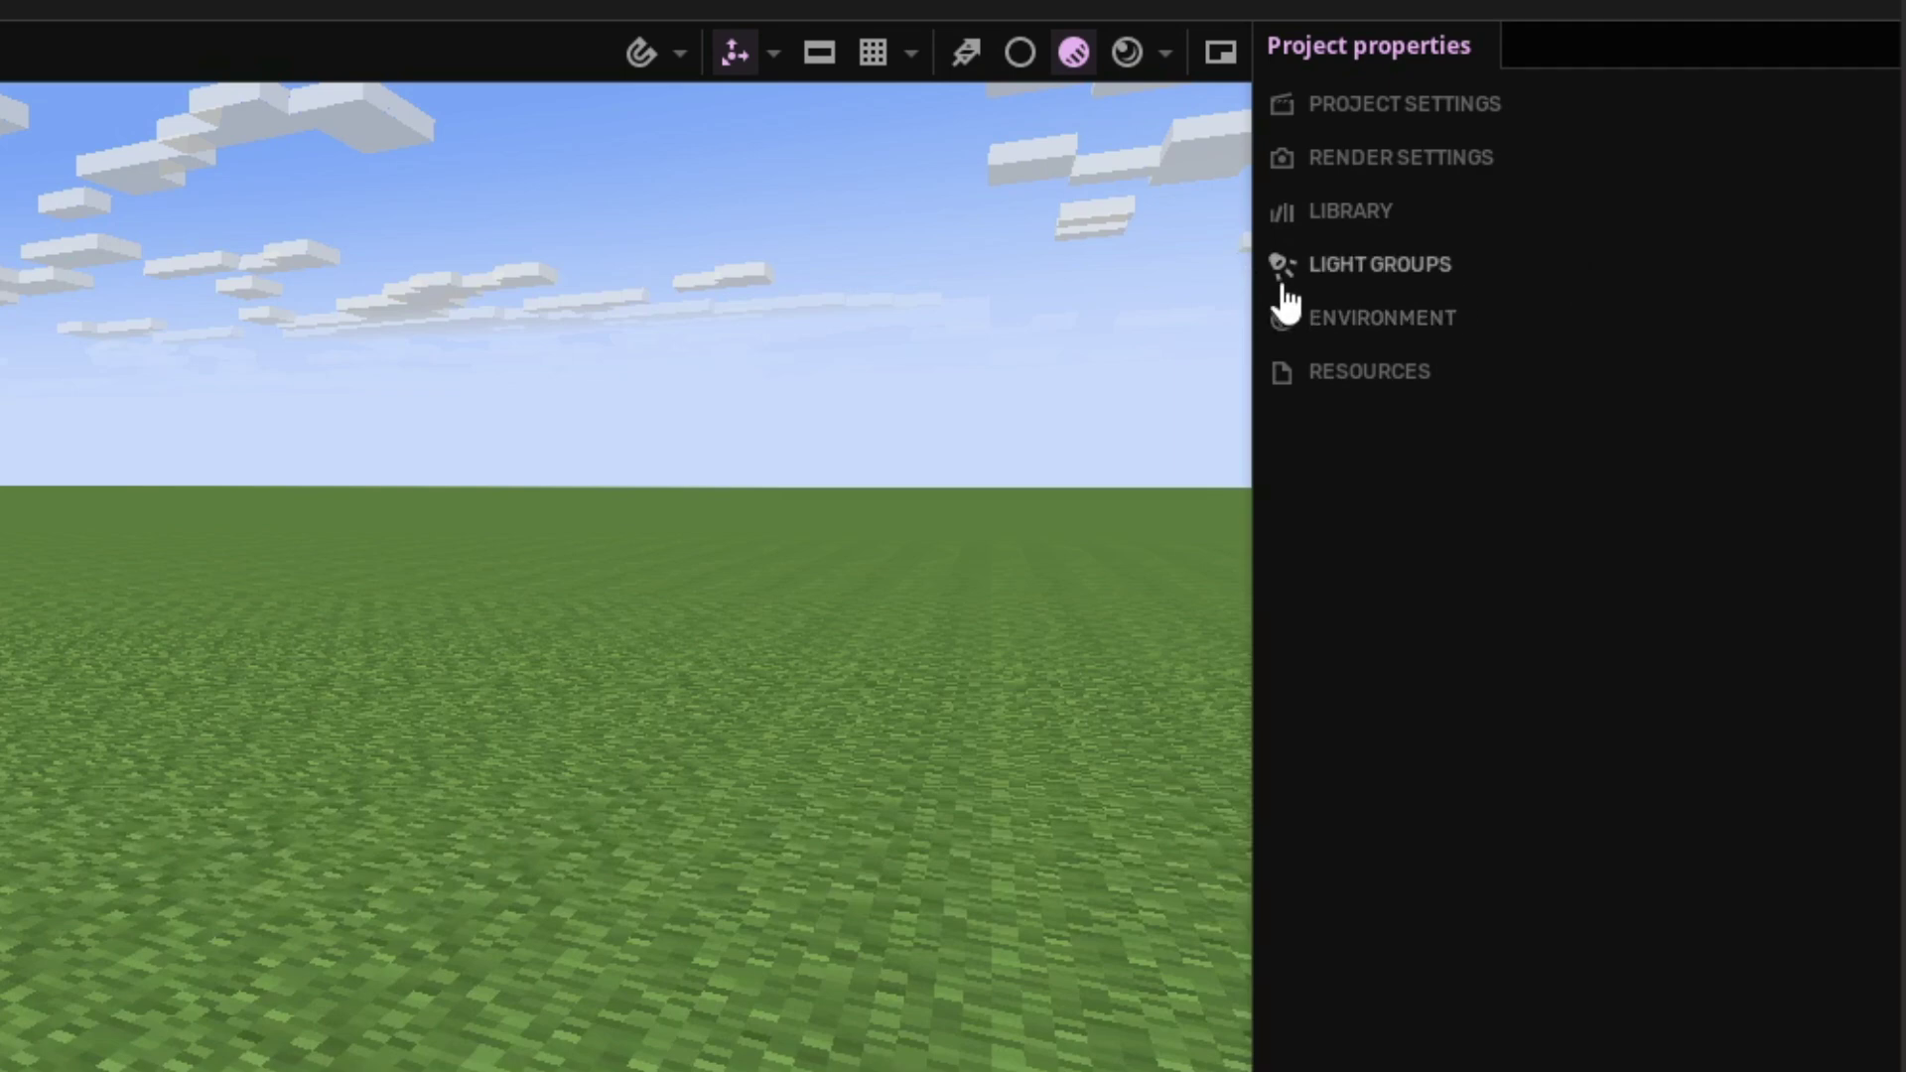
# Step: Add two light groups to the project and name them umba 1 and umba 2
pyautogui.click(1329, 283)
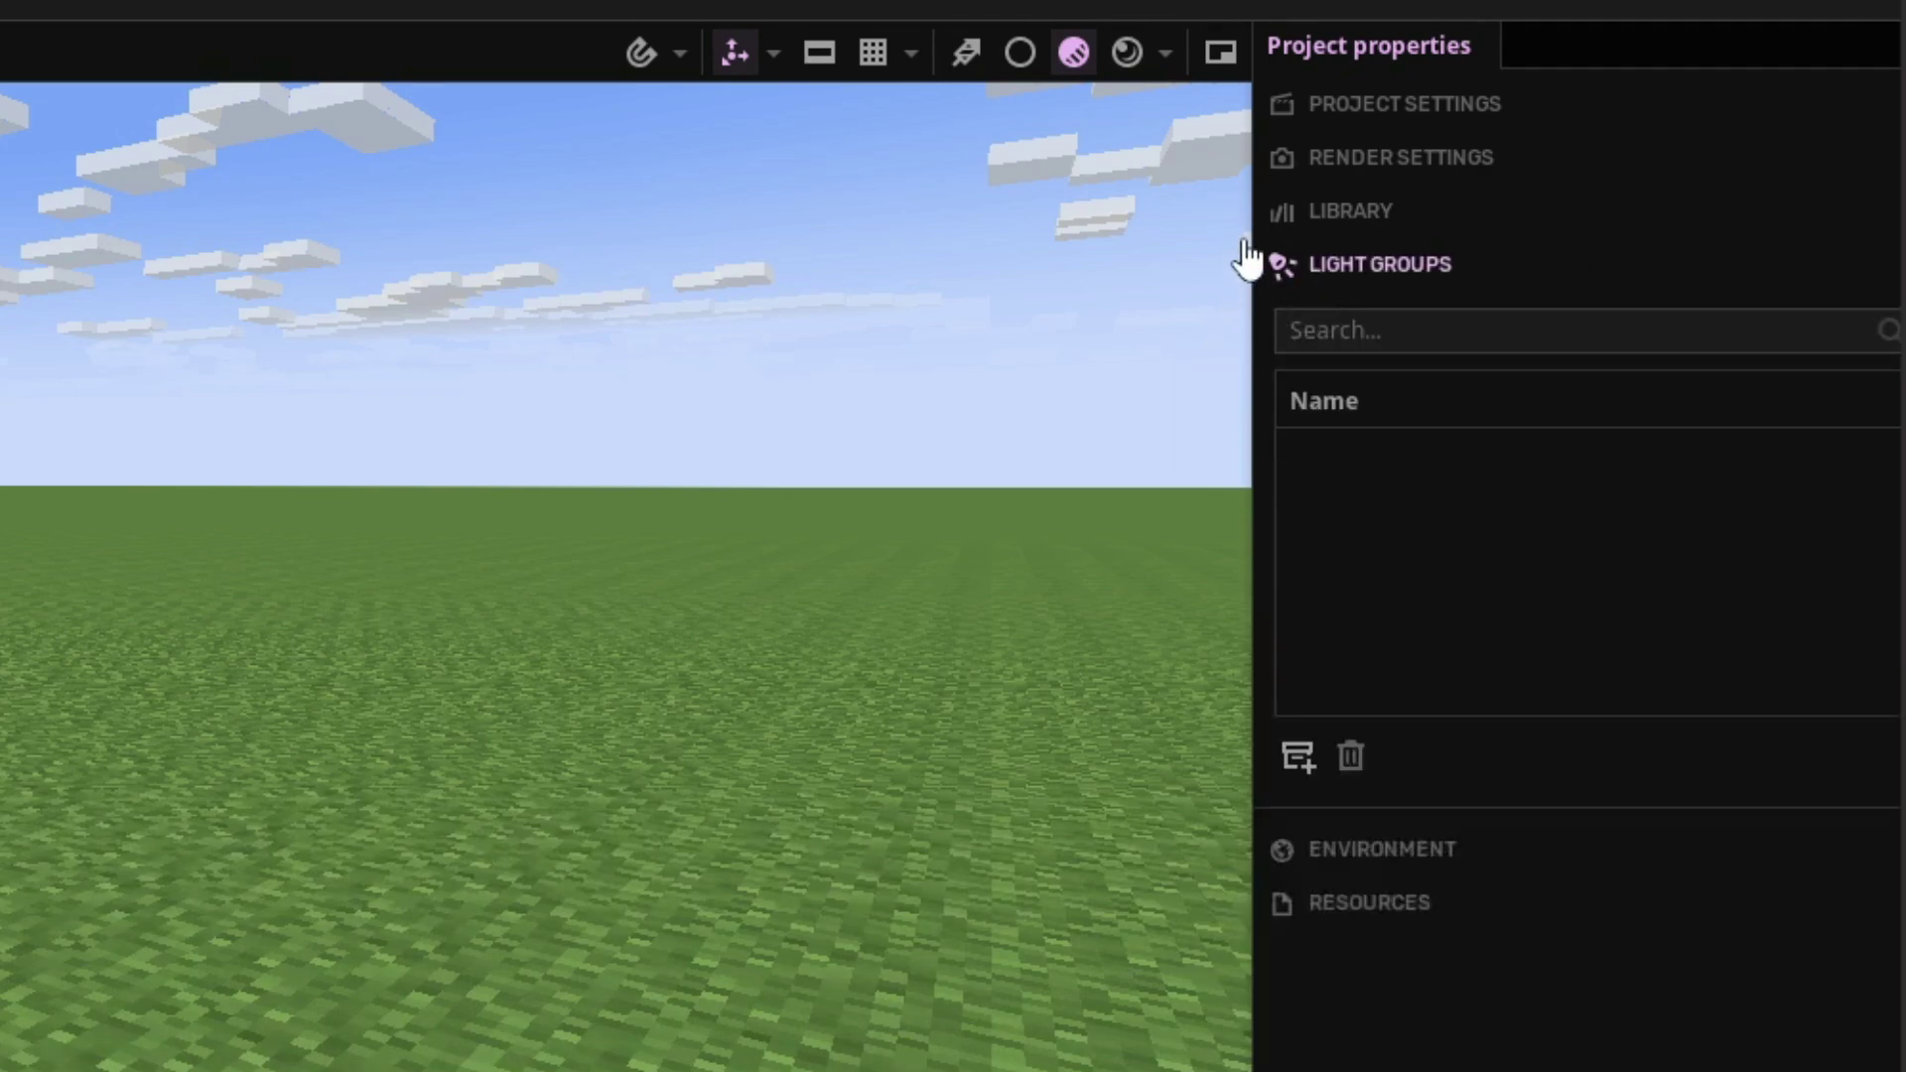
pyautogui.click(1296, 757)
pyautogui.click(1361, 460)
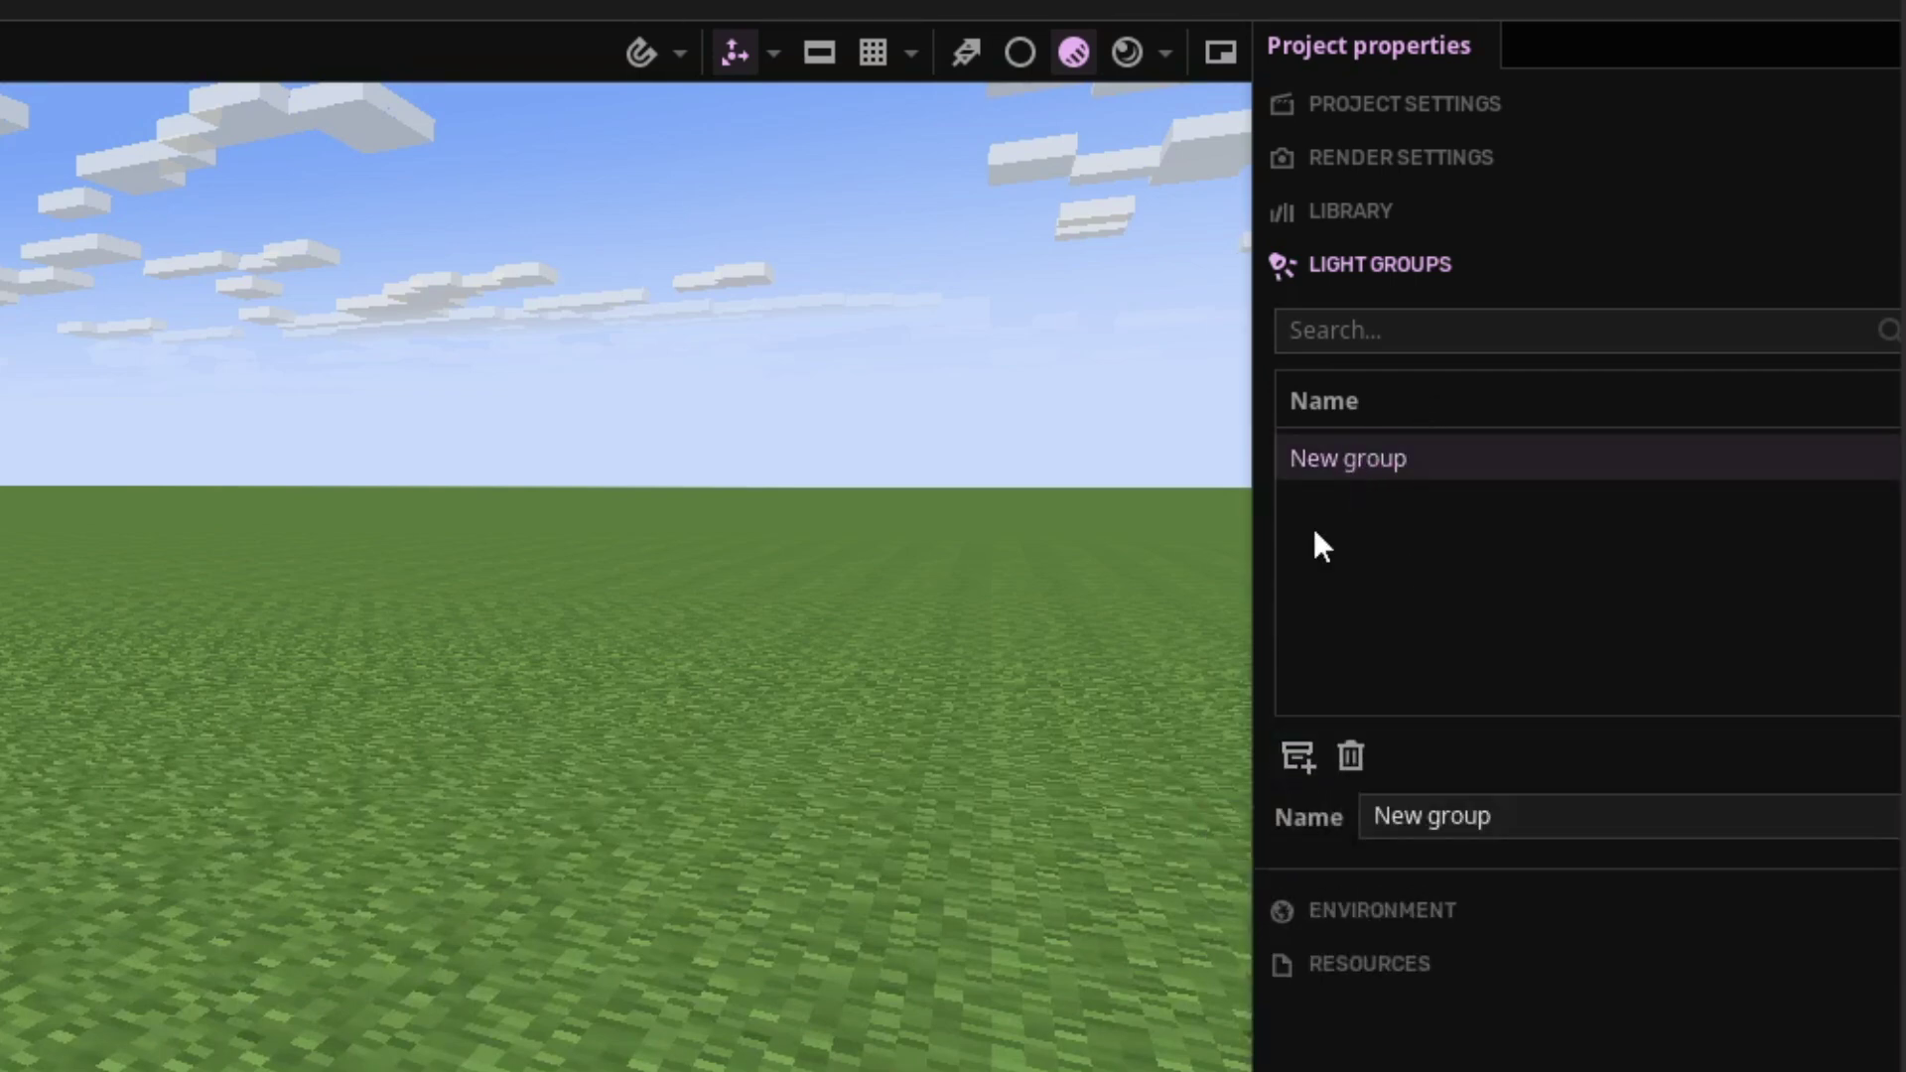
pyautogui.click(1478, 814)
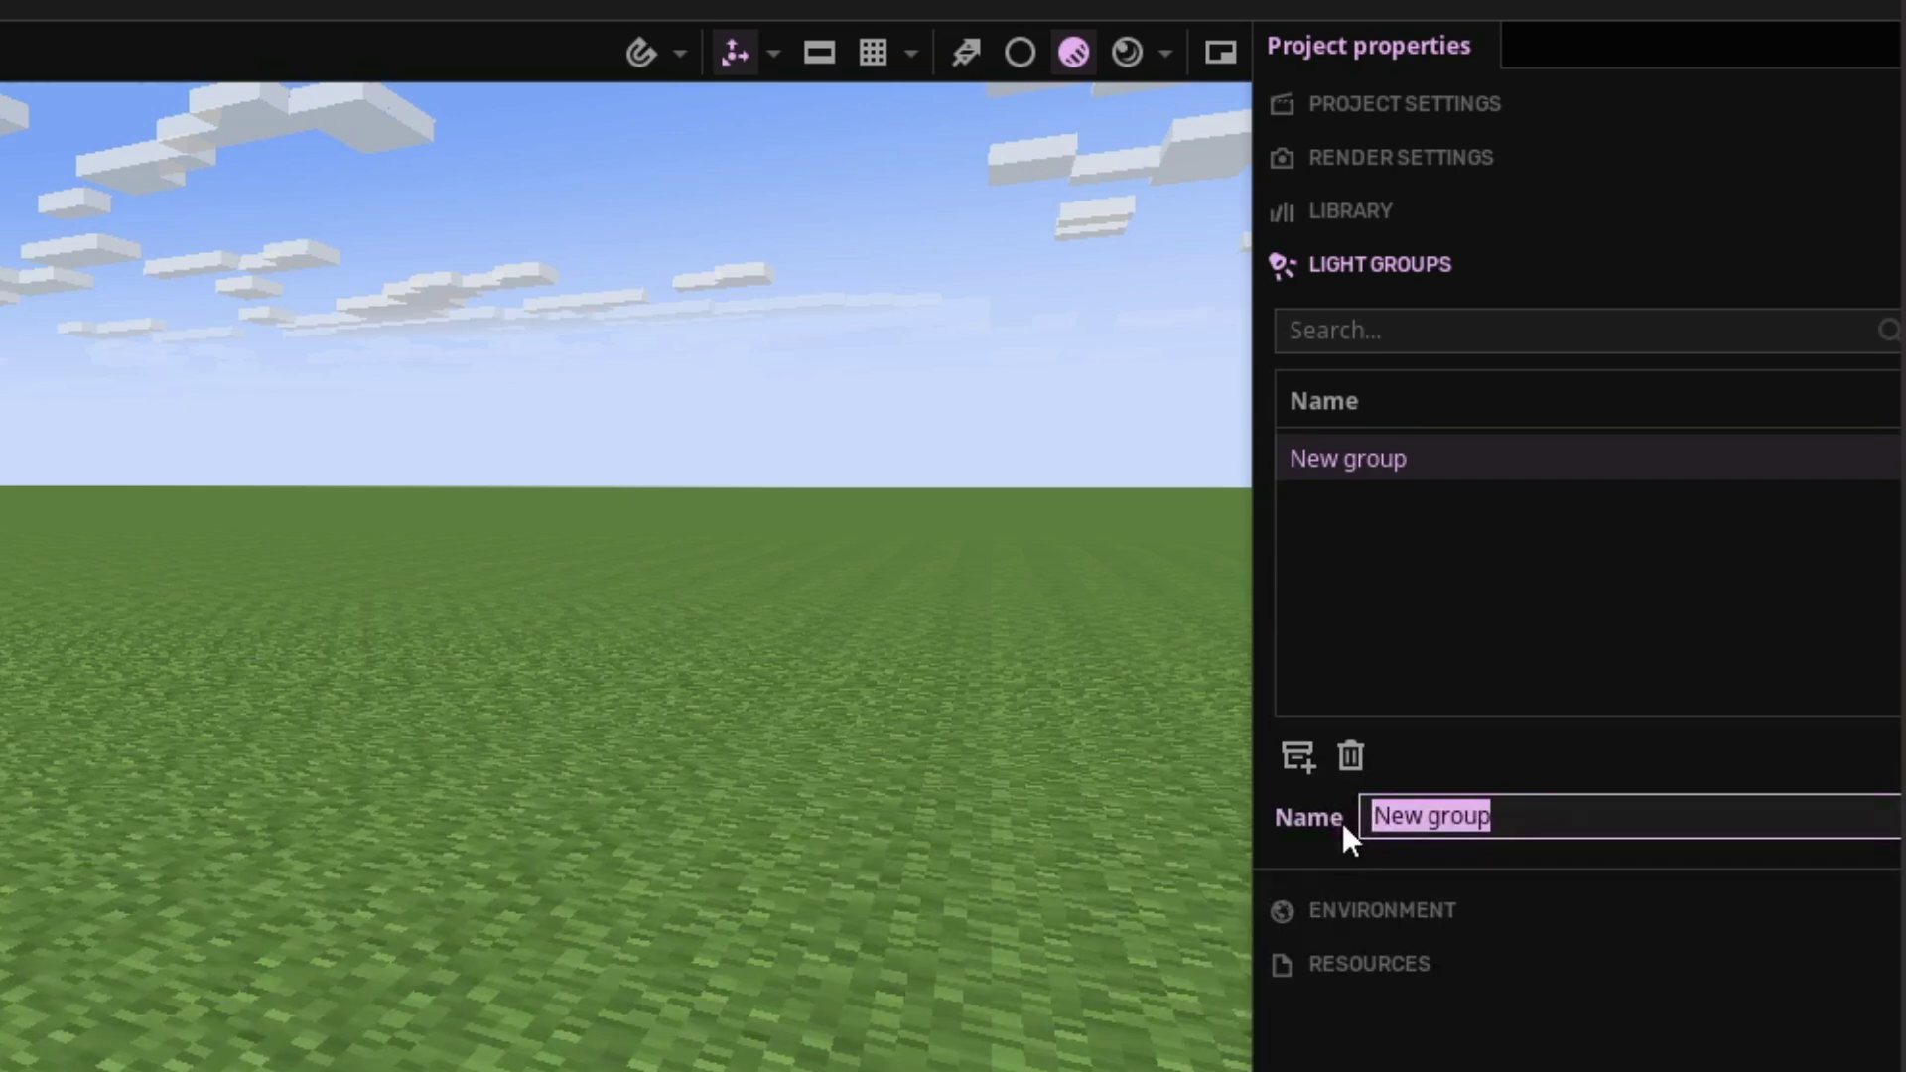
pyautogui.write('Li')
pyautogui.press('BackSpace')
pyautogui.press('BackSpace')
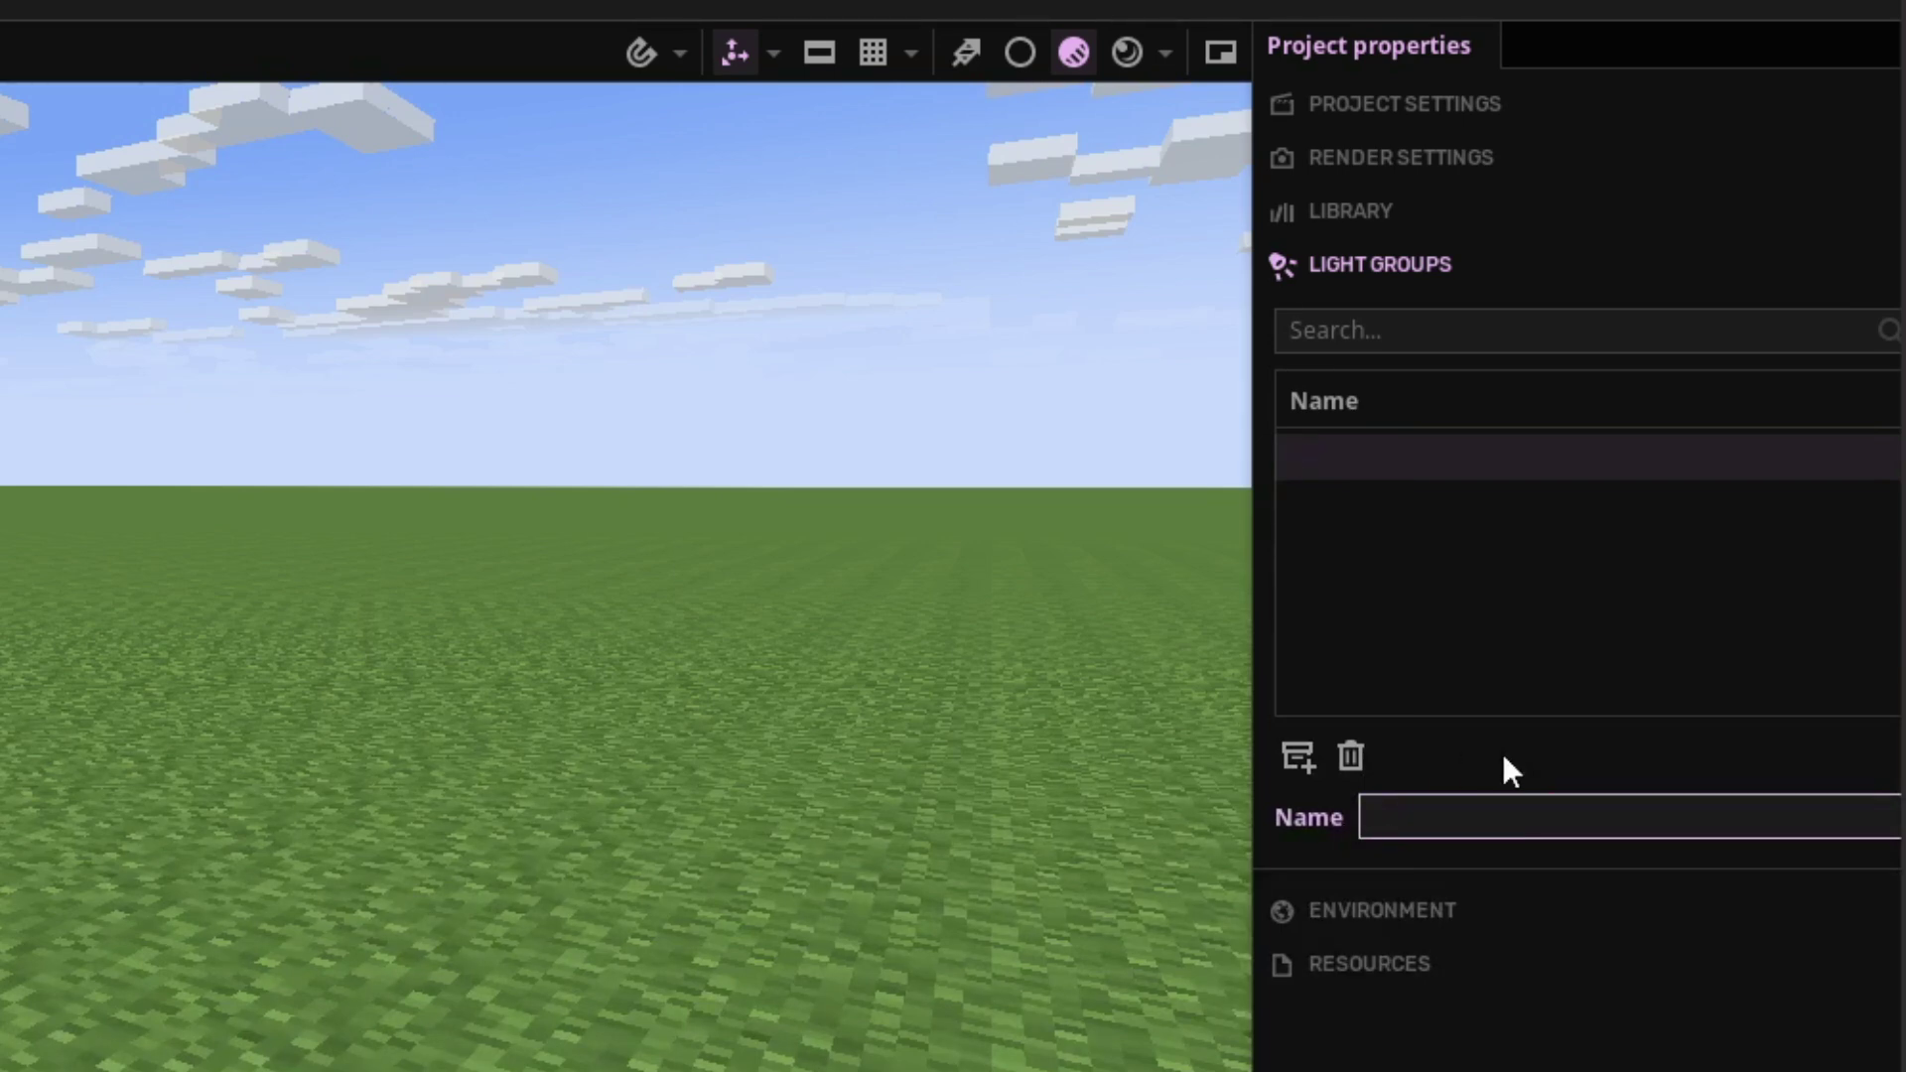
pyautogui.write('Numba 1')
pyautogui.press('Return')
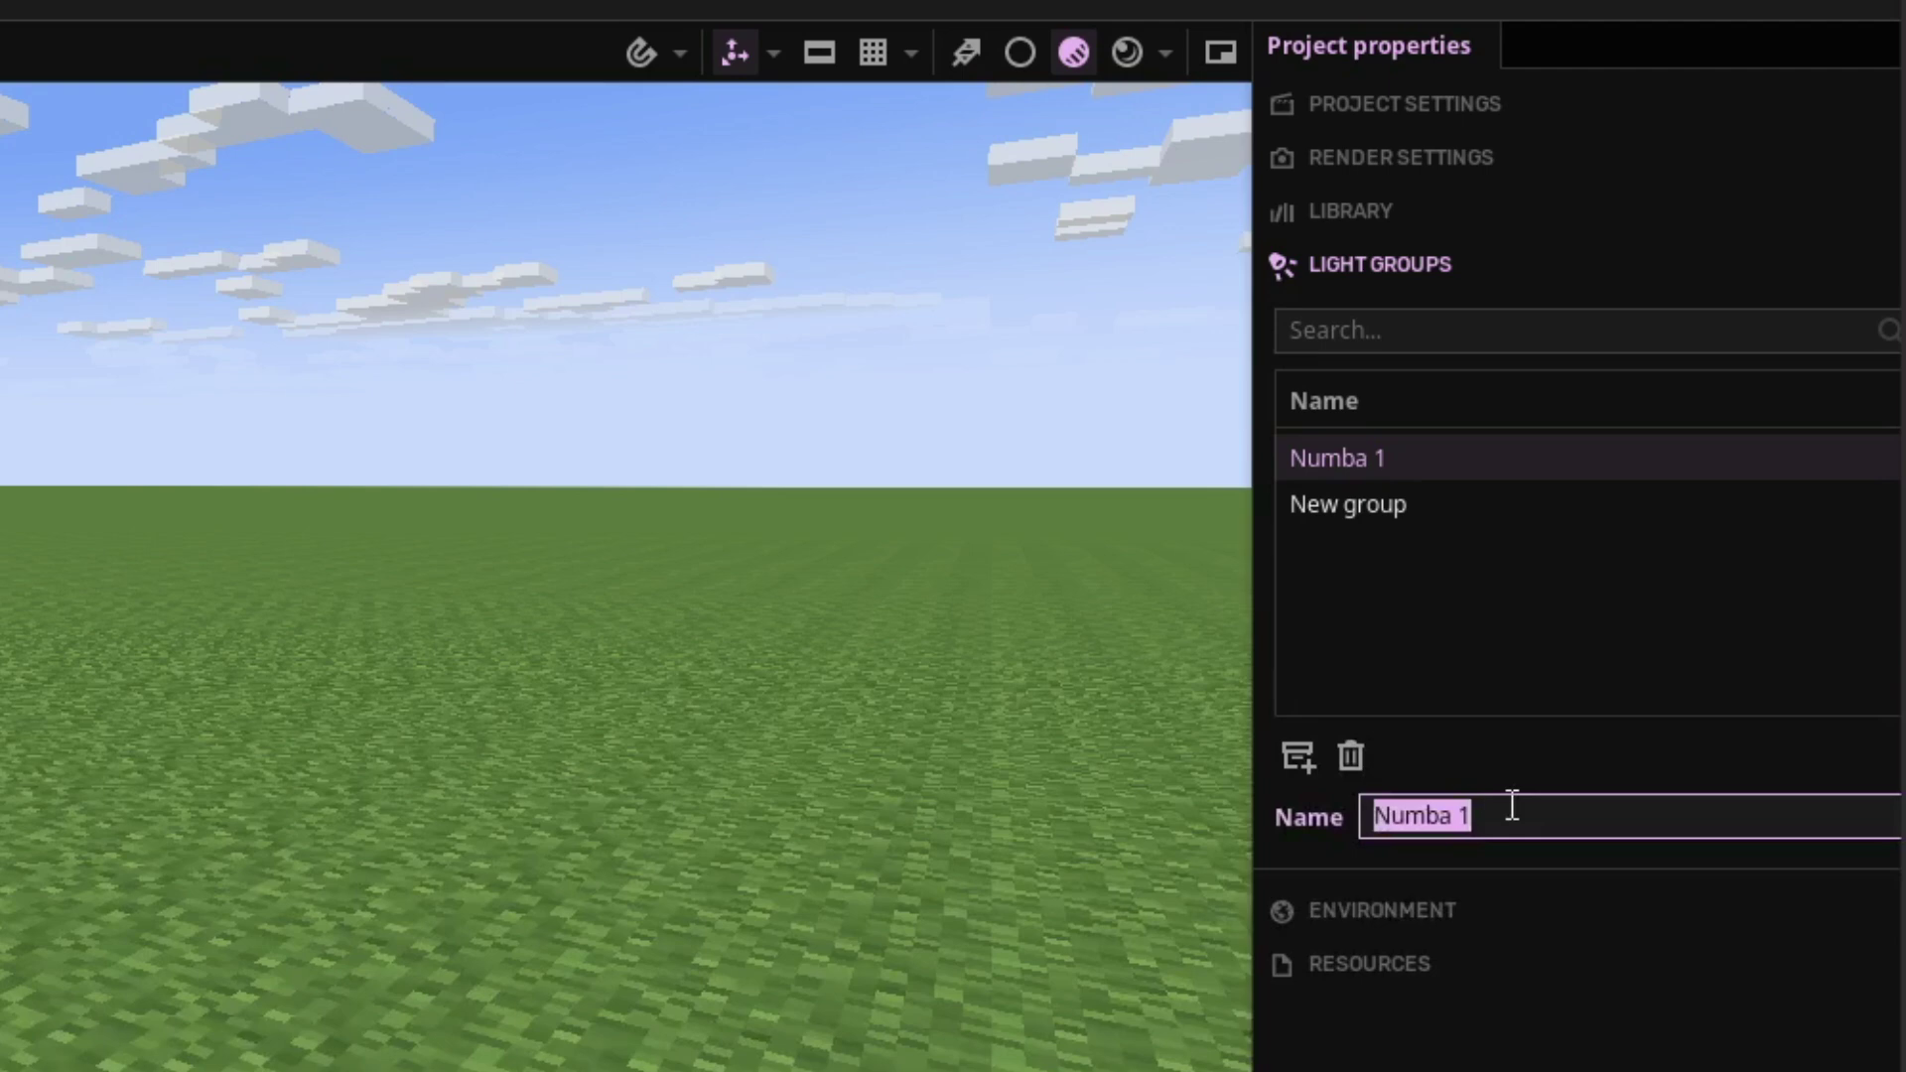
pyautogui.write('umba 2')
pyautogui.click(81, 830)
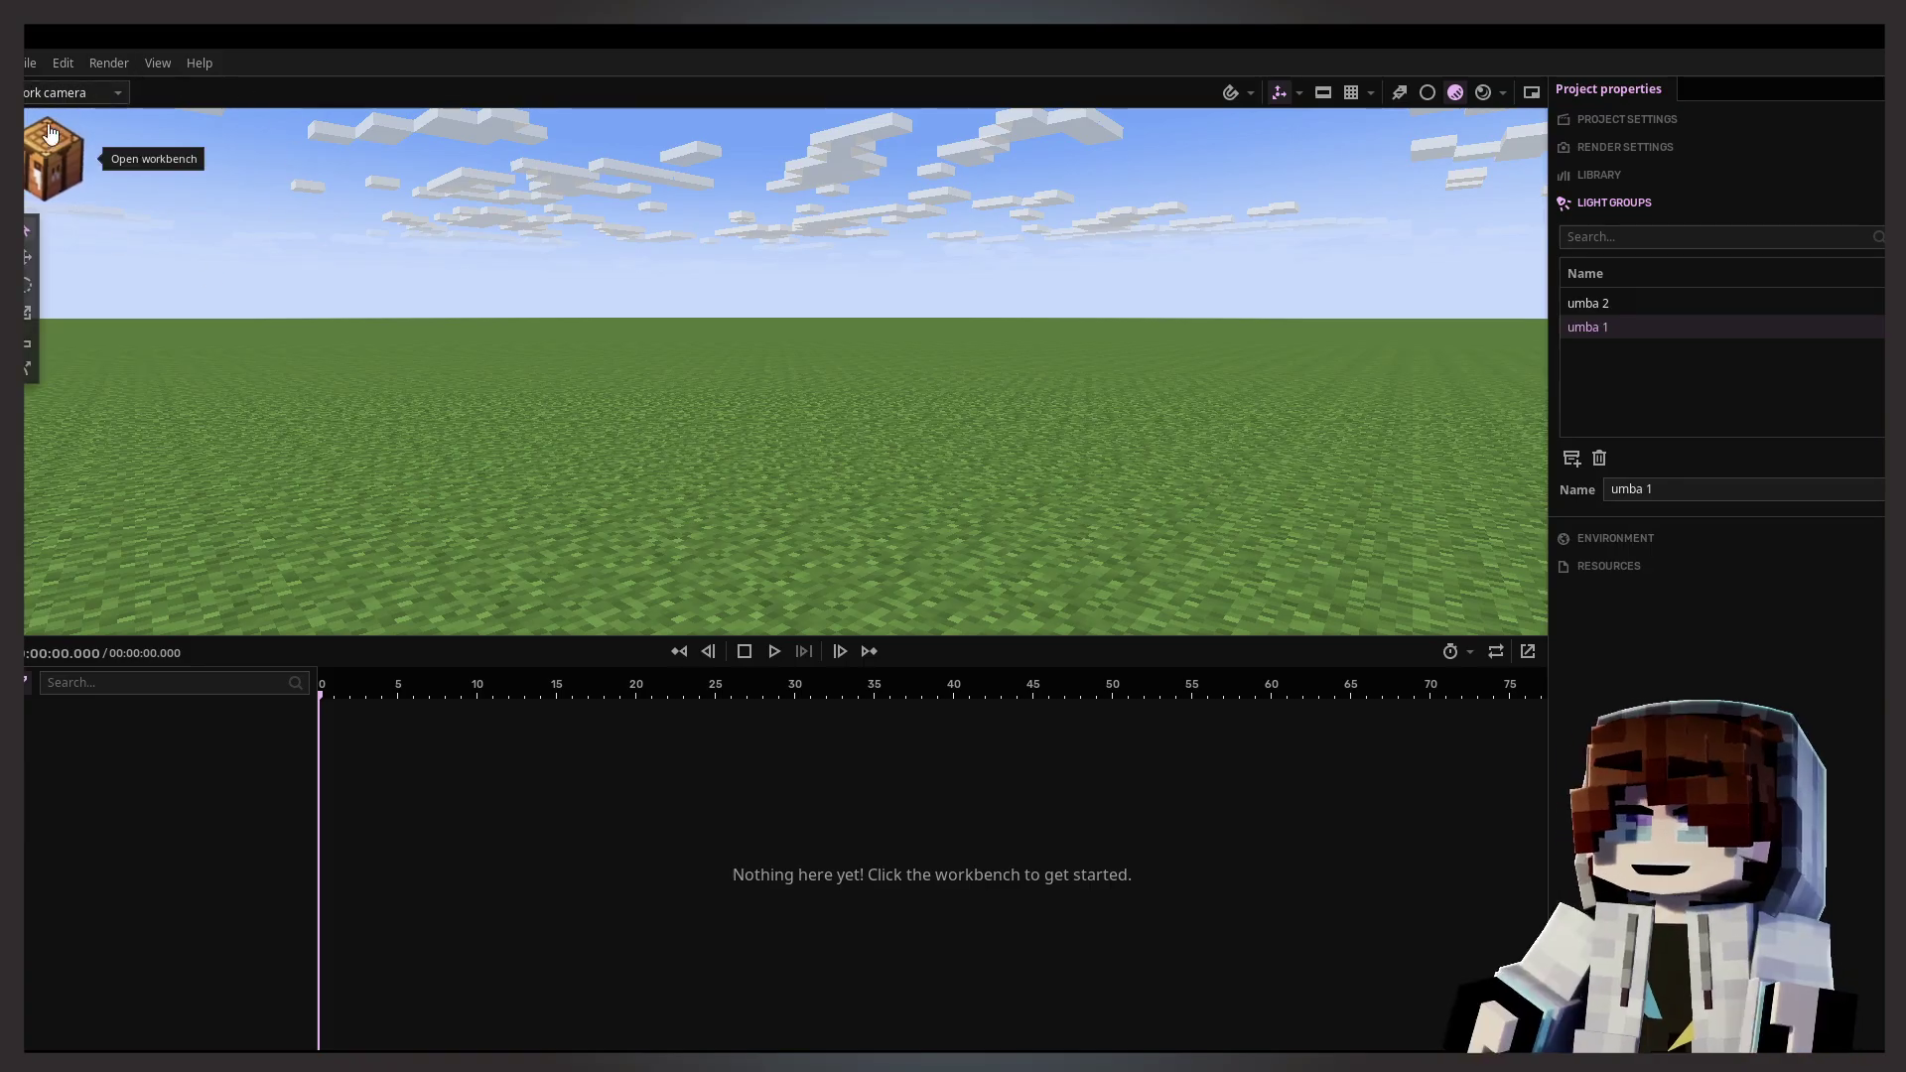
# Step: Add a Steve character and a camera facing him, and expand Steve's body parts in the timeline
pyautogui.click(48, 154)
pyautogui.click(517, 698)
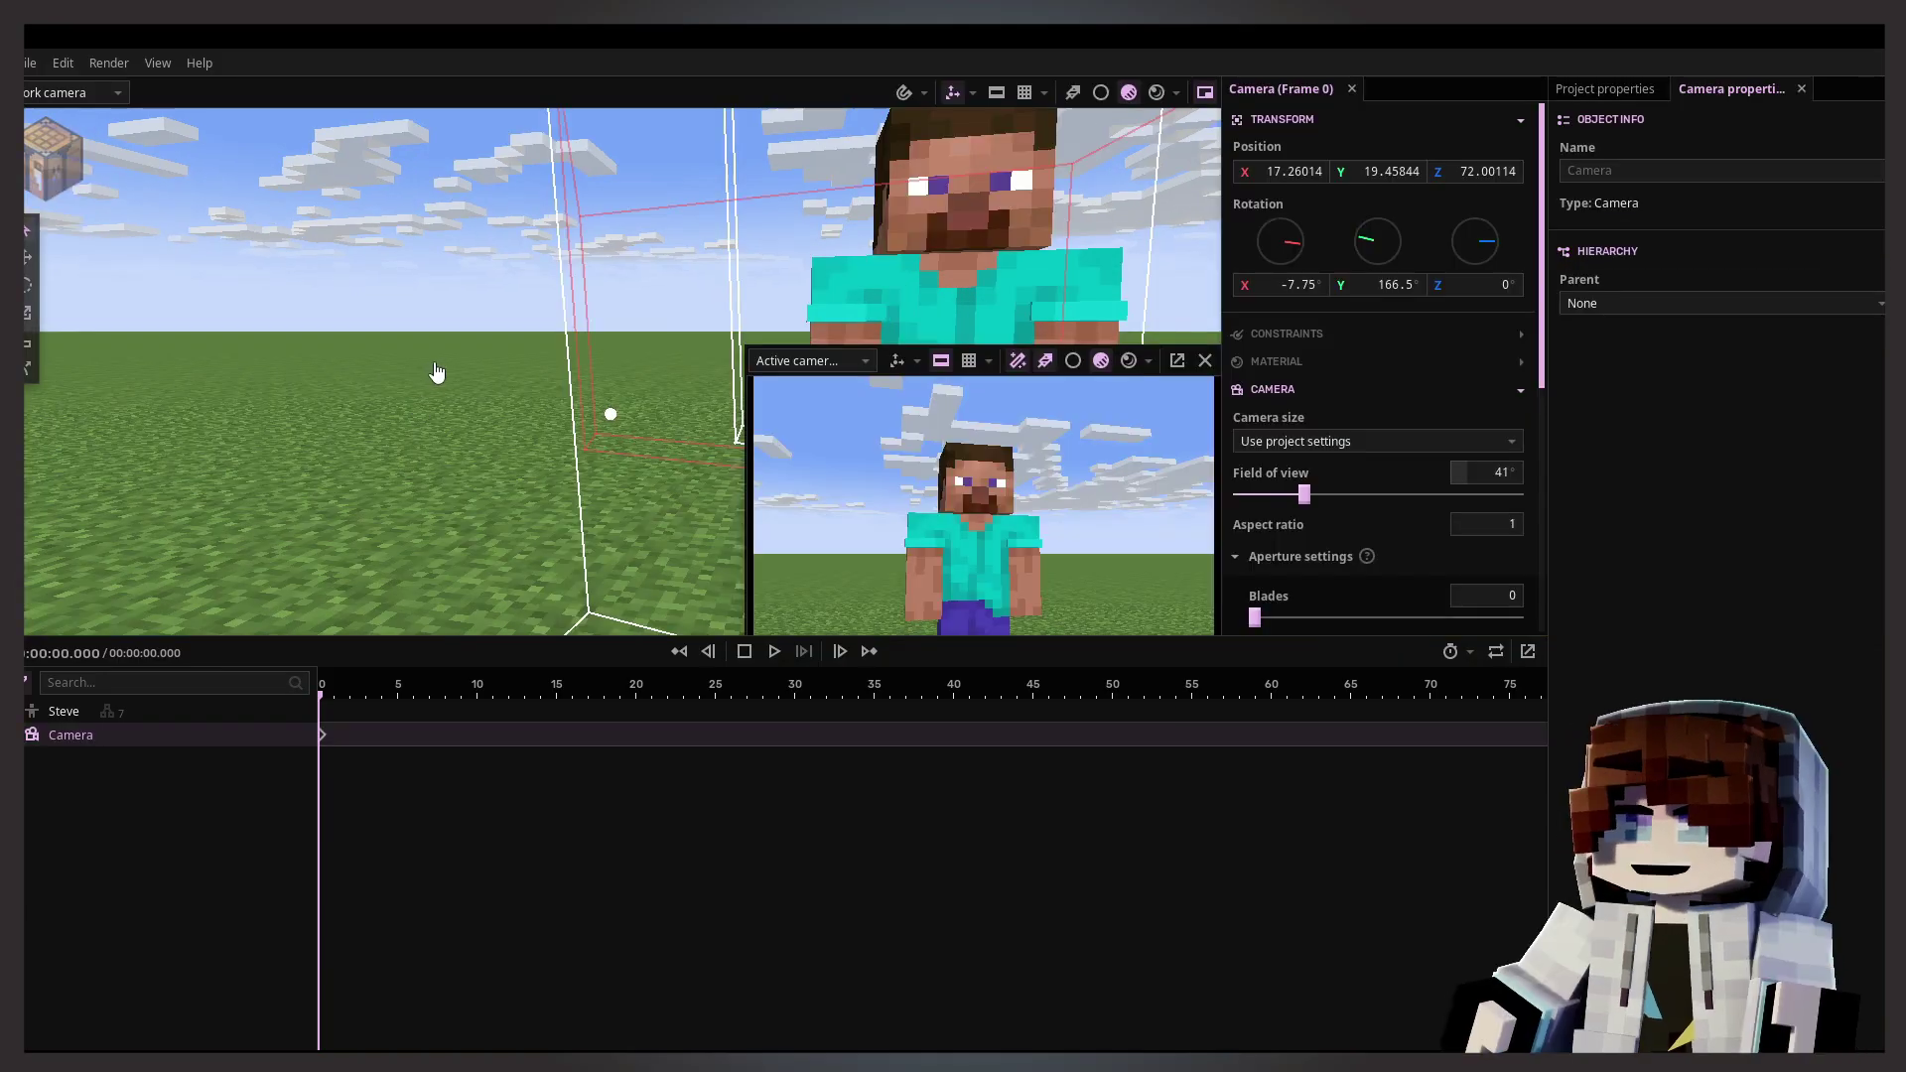
pyautogui.moveTo(437, 374); pyautogui.dragTo(596, 347, button='right')
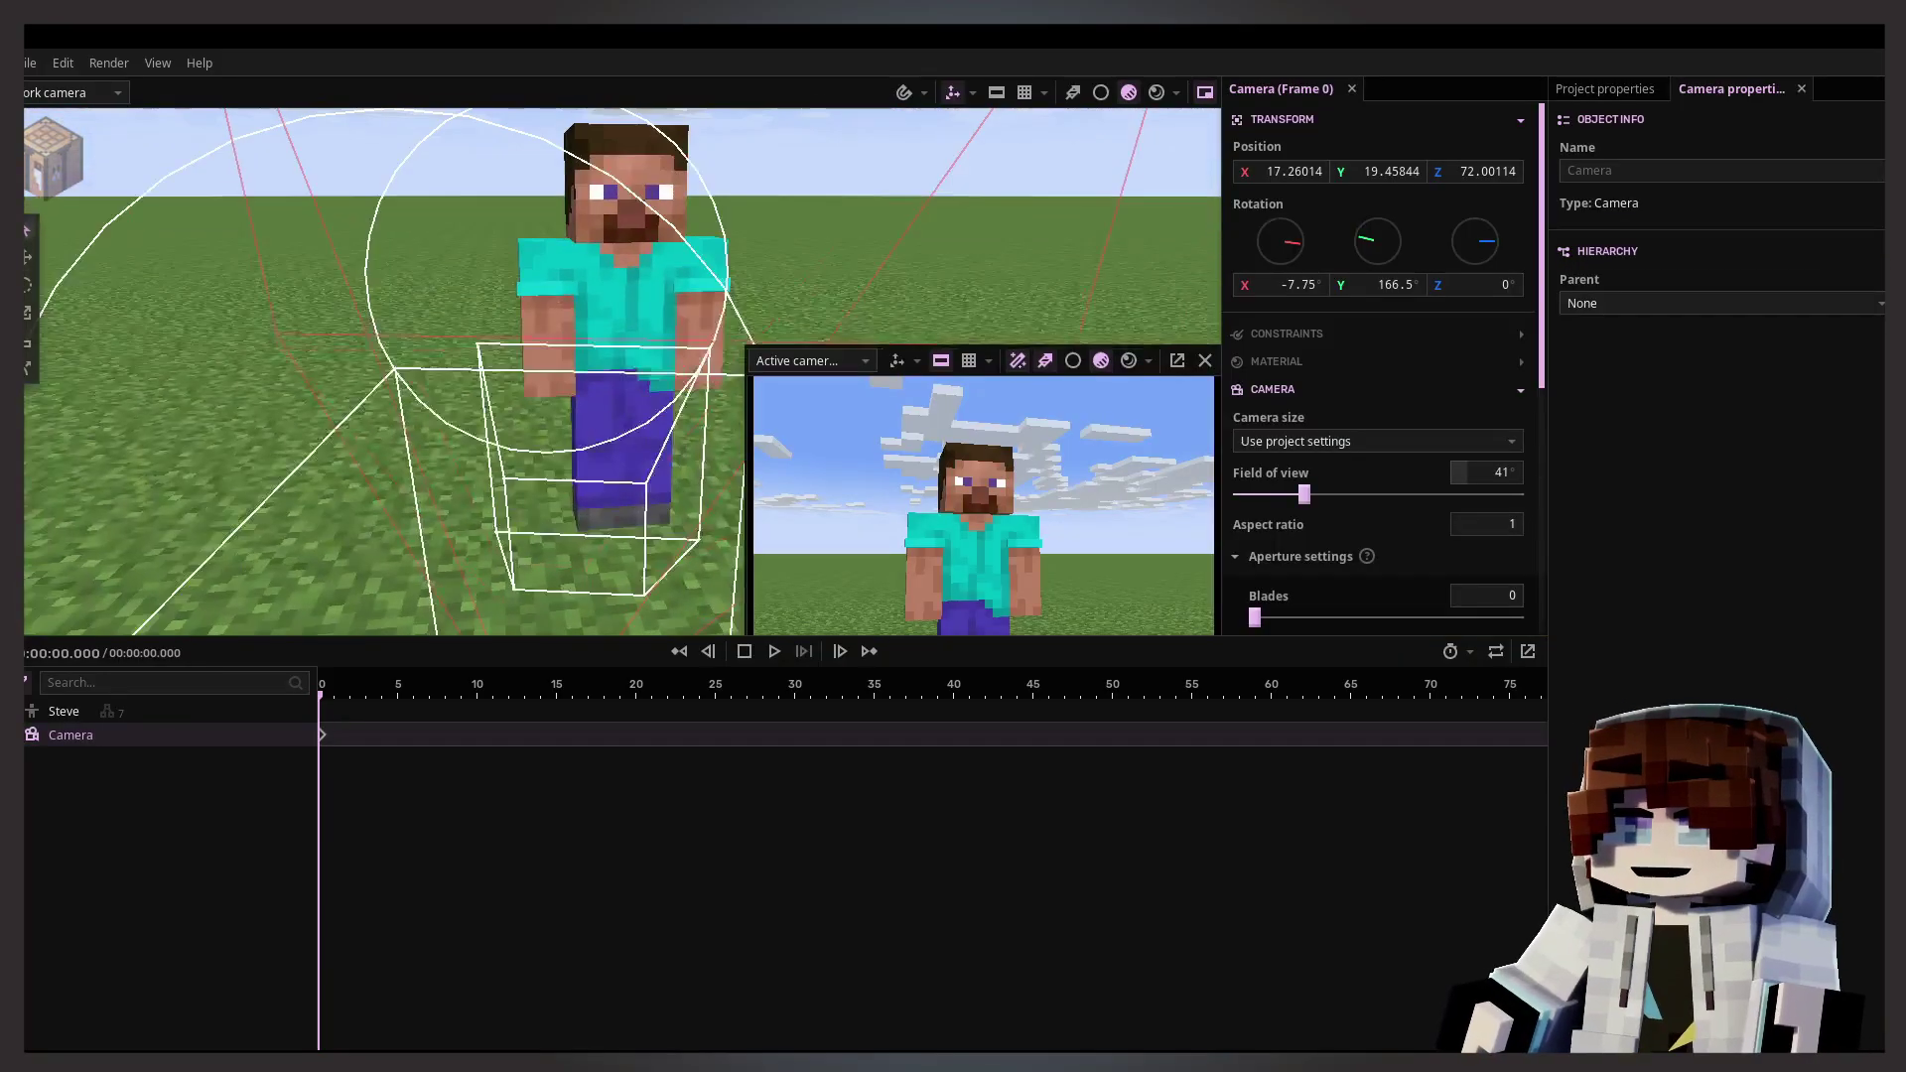
pyautogui.click(28, 710)
# Step: Create a light source of the Spot light type in the scene
pyautogui.click(53, 157)
pyautogui.click(171, 548)
pyautogui.click(546, 332)
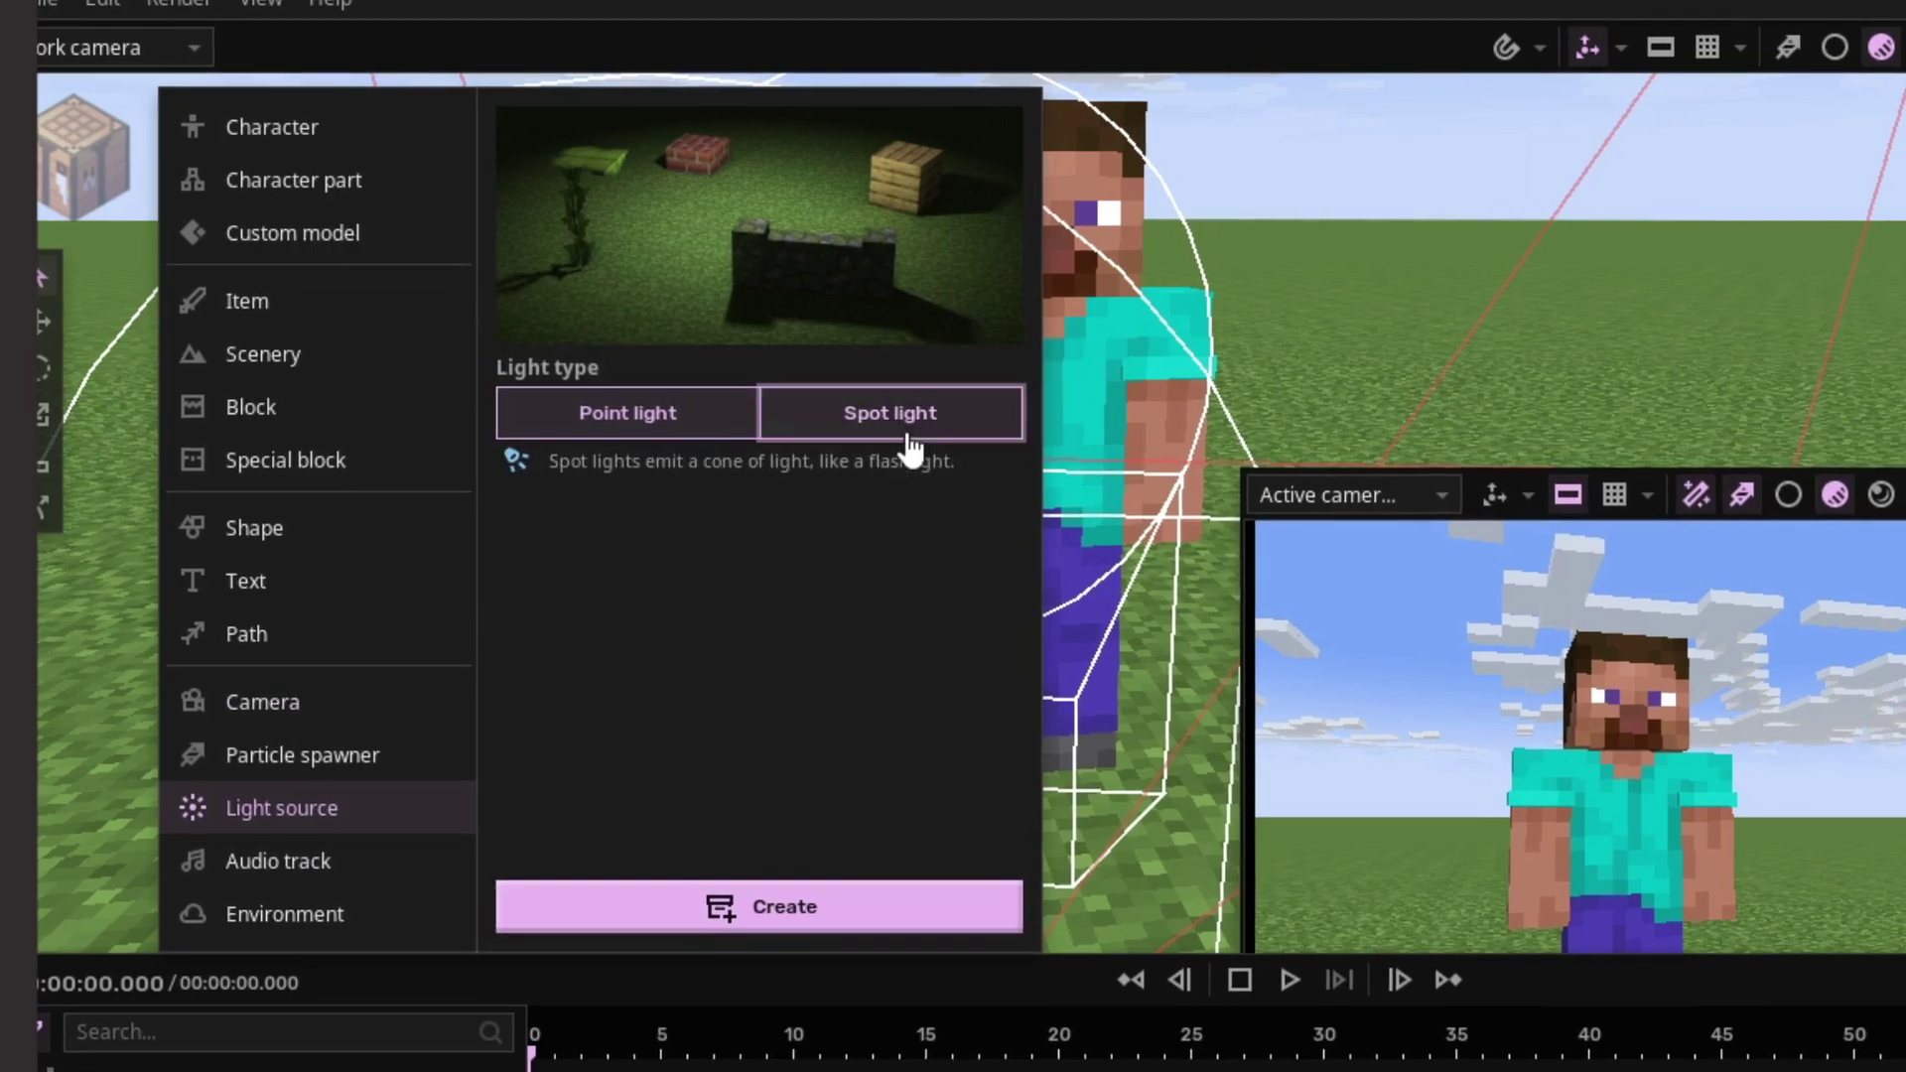
pyautogui.click(760, 906)
# Step: Turn the environment to night by setting its time to 3:43
pyautogui.click(1606, 90)
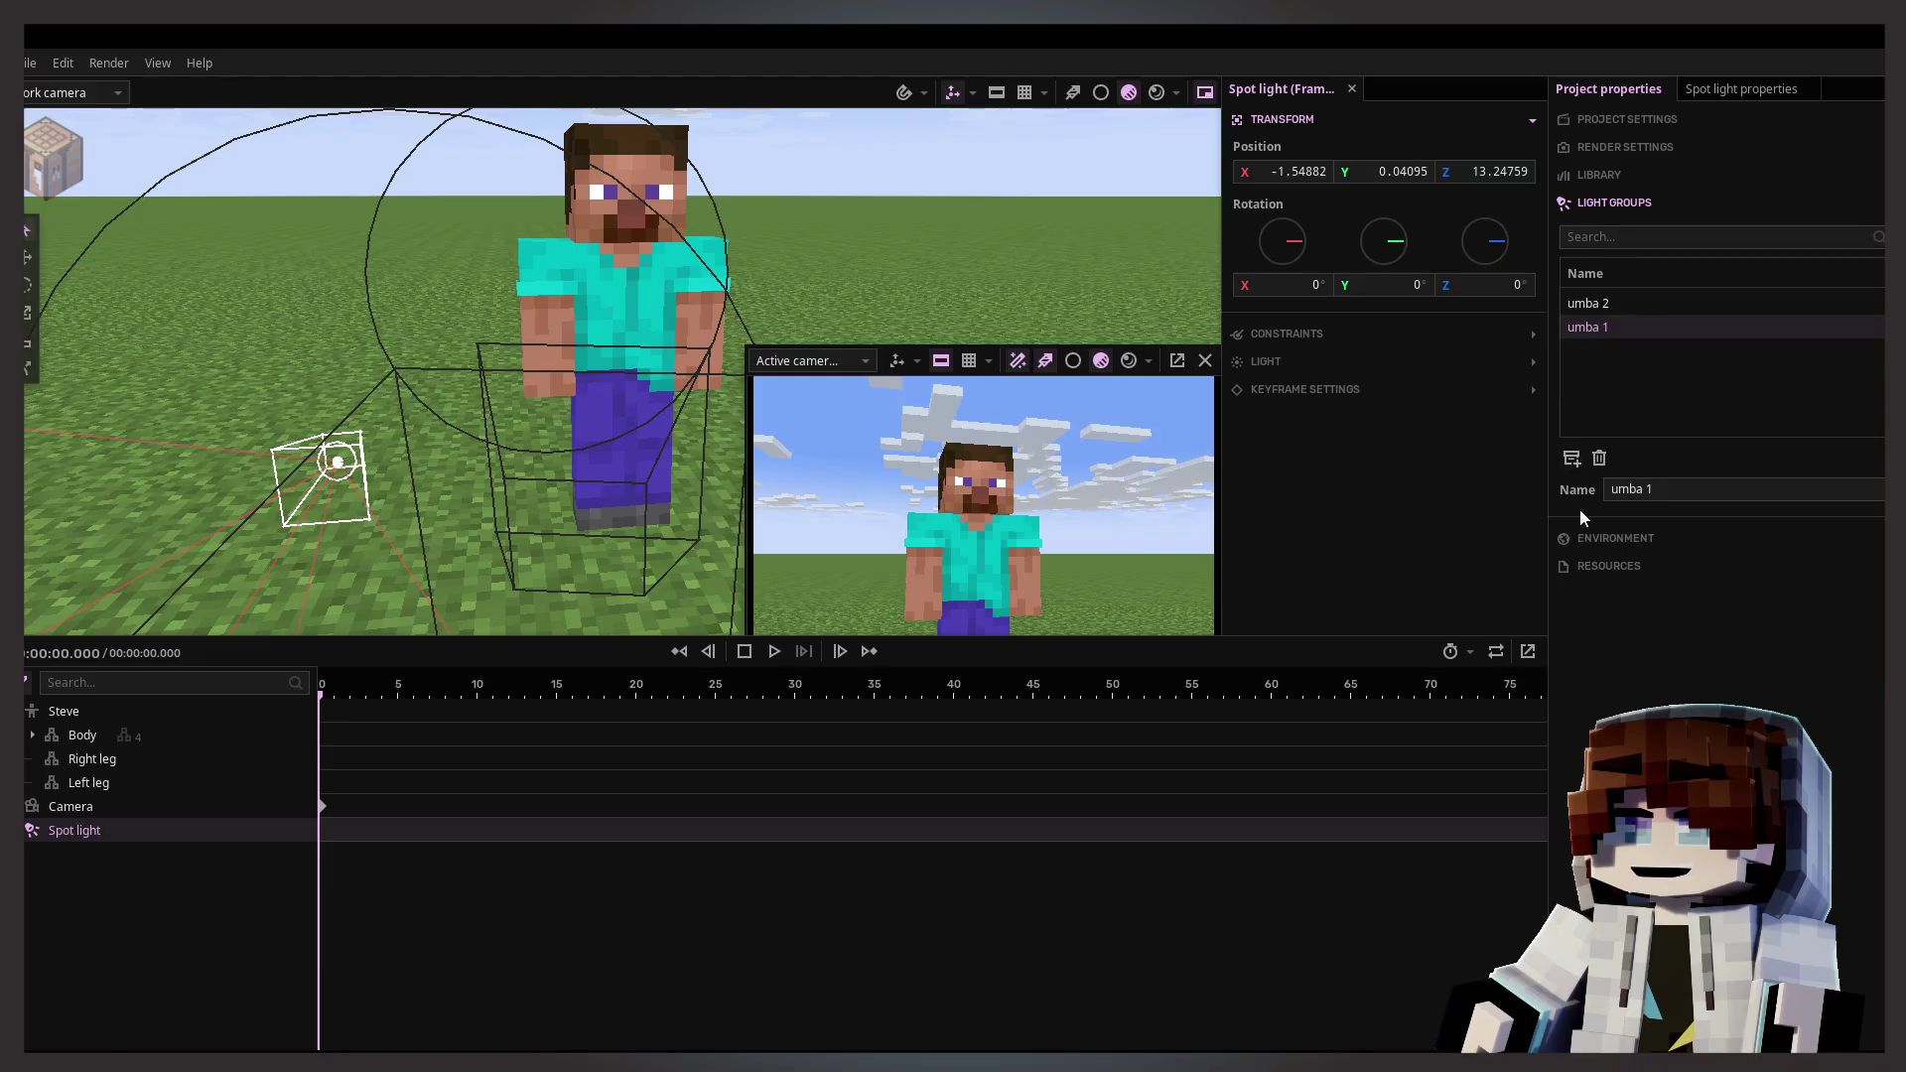
pyautogui.click(1599, 537)
pyautogui.scroll(-4, 1683, 447)
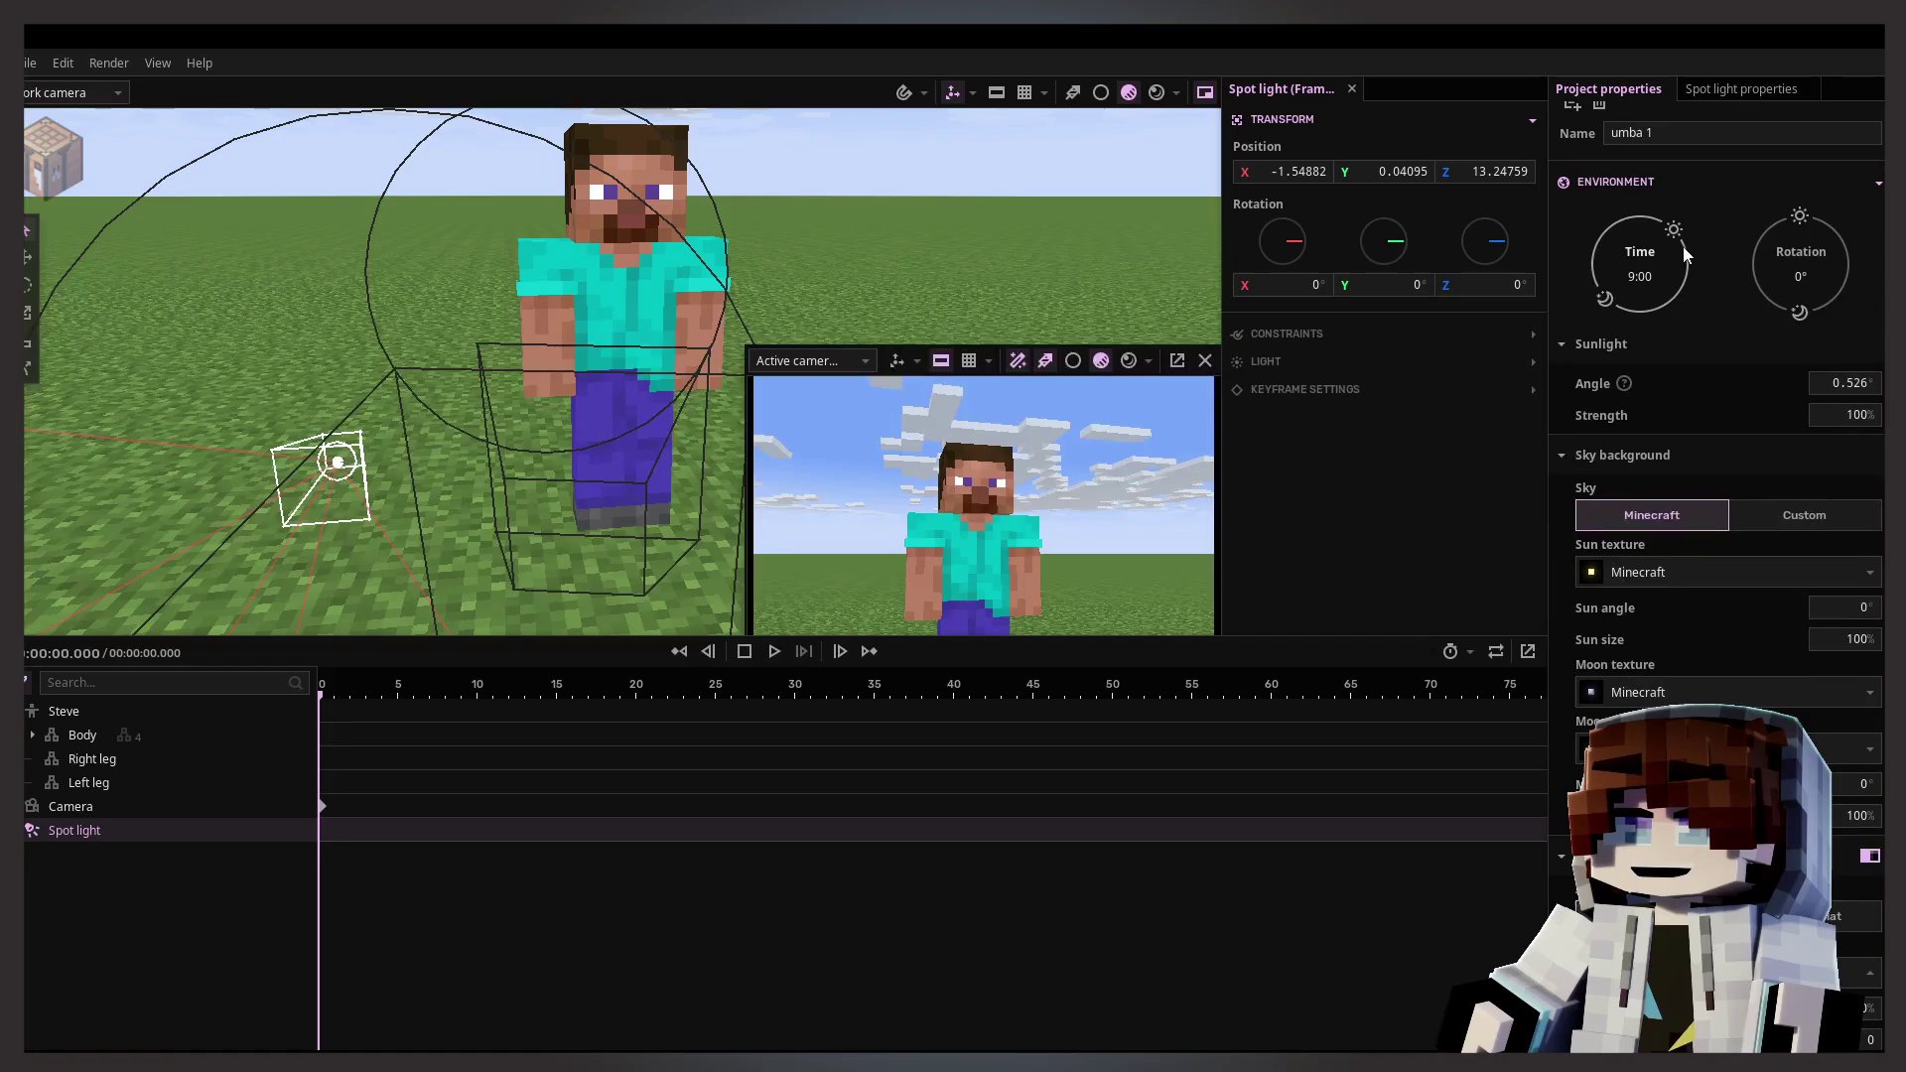
pyautogui.moveTo(1684, 256); pyautogui.dragTo(1681, 295)
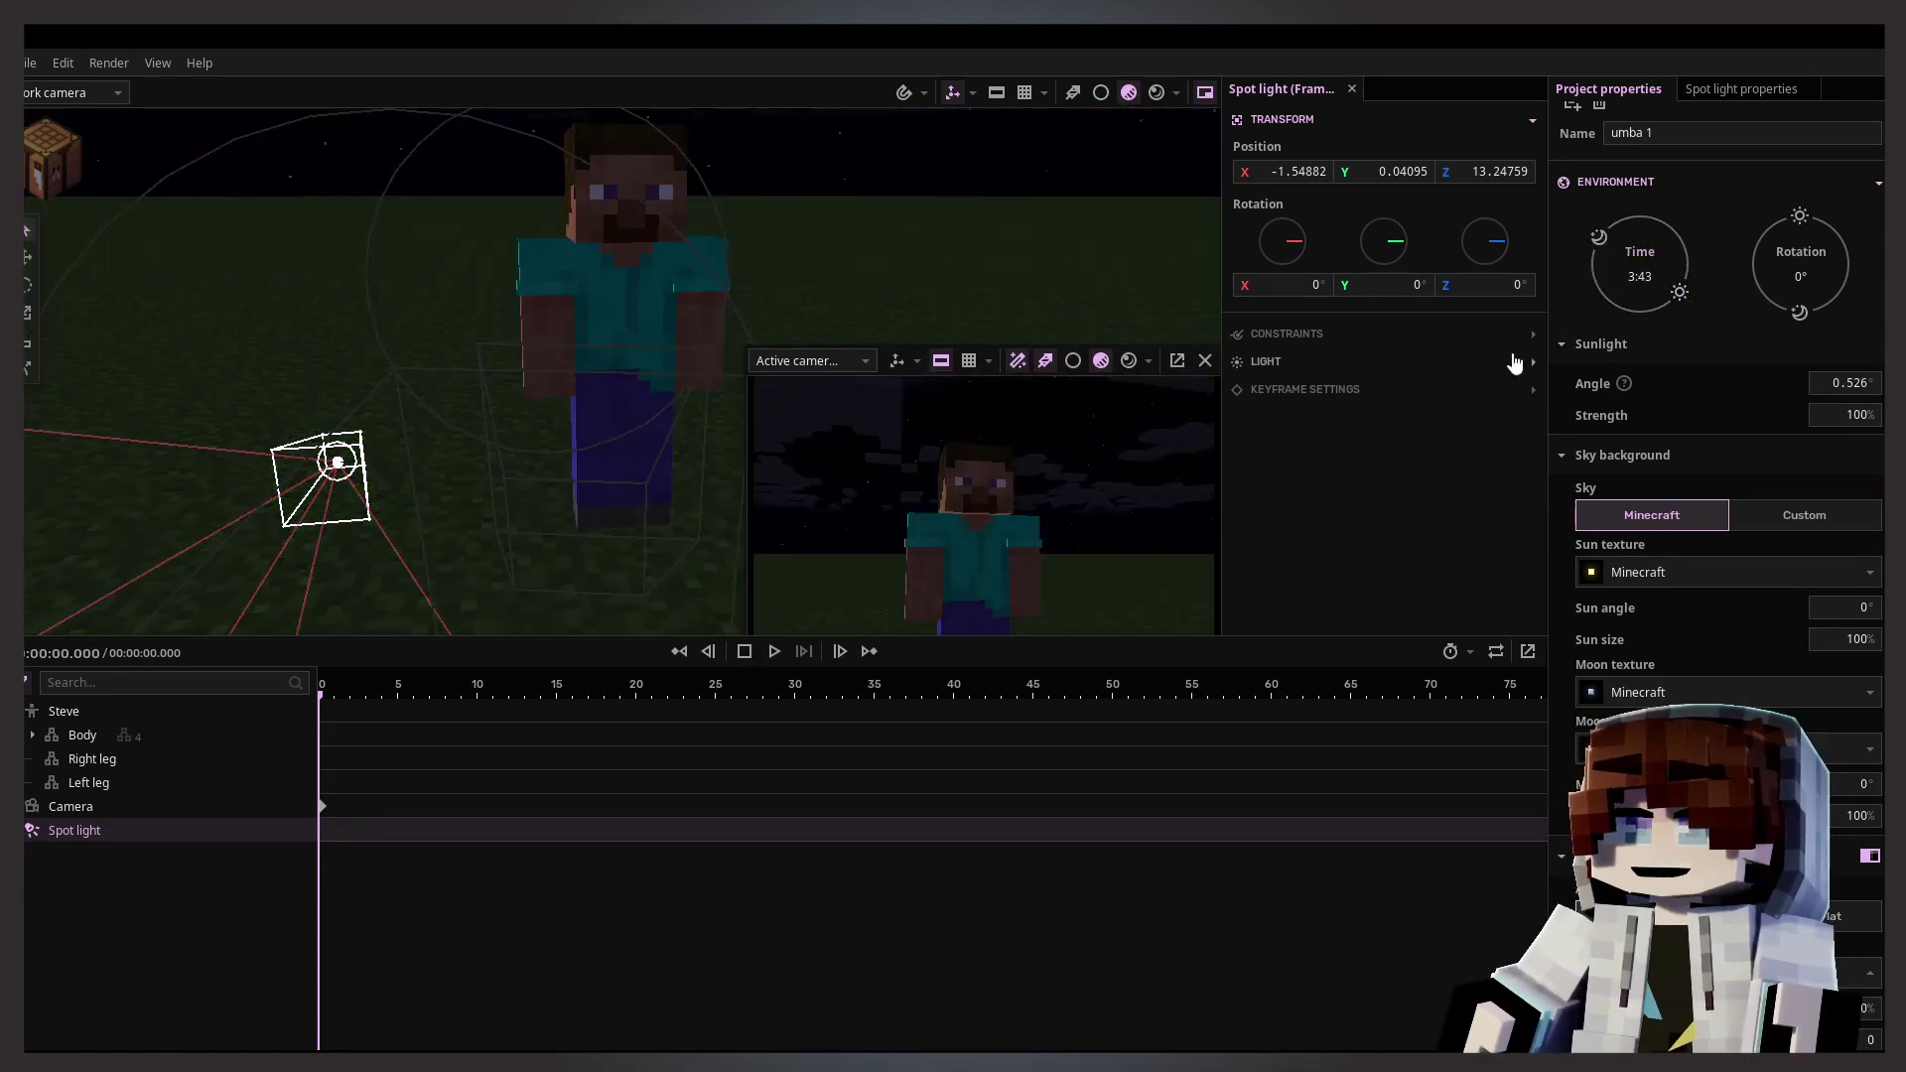
pyautogui.scroll(-5, 1813, 586)
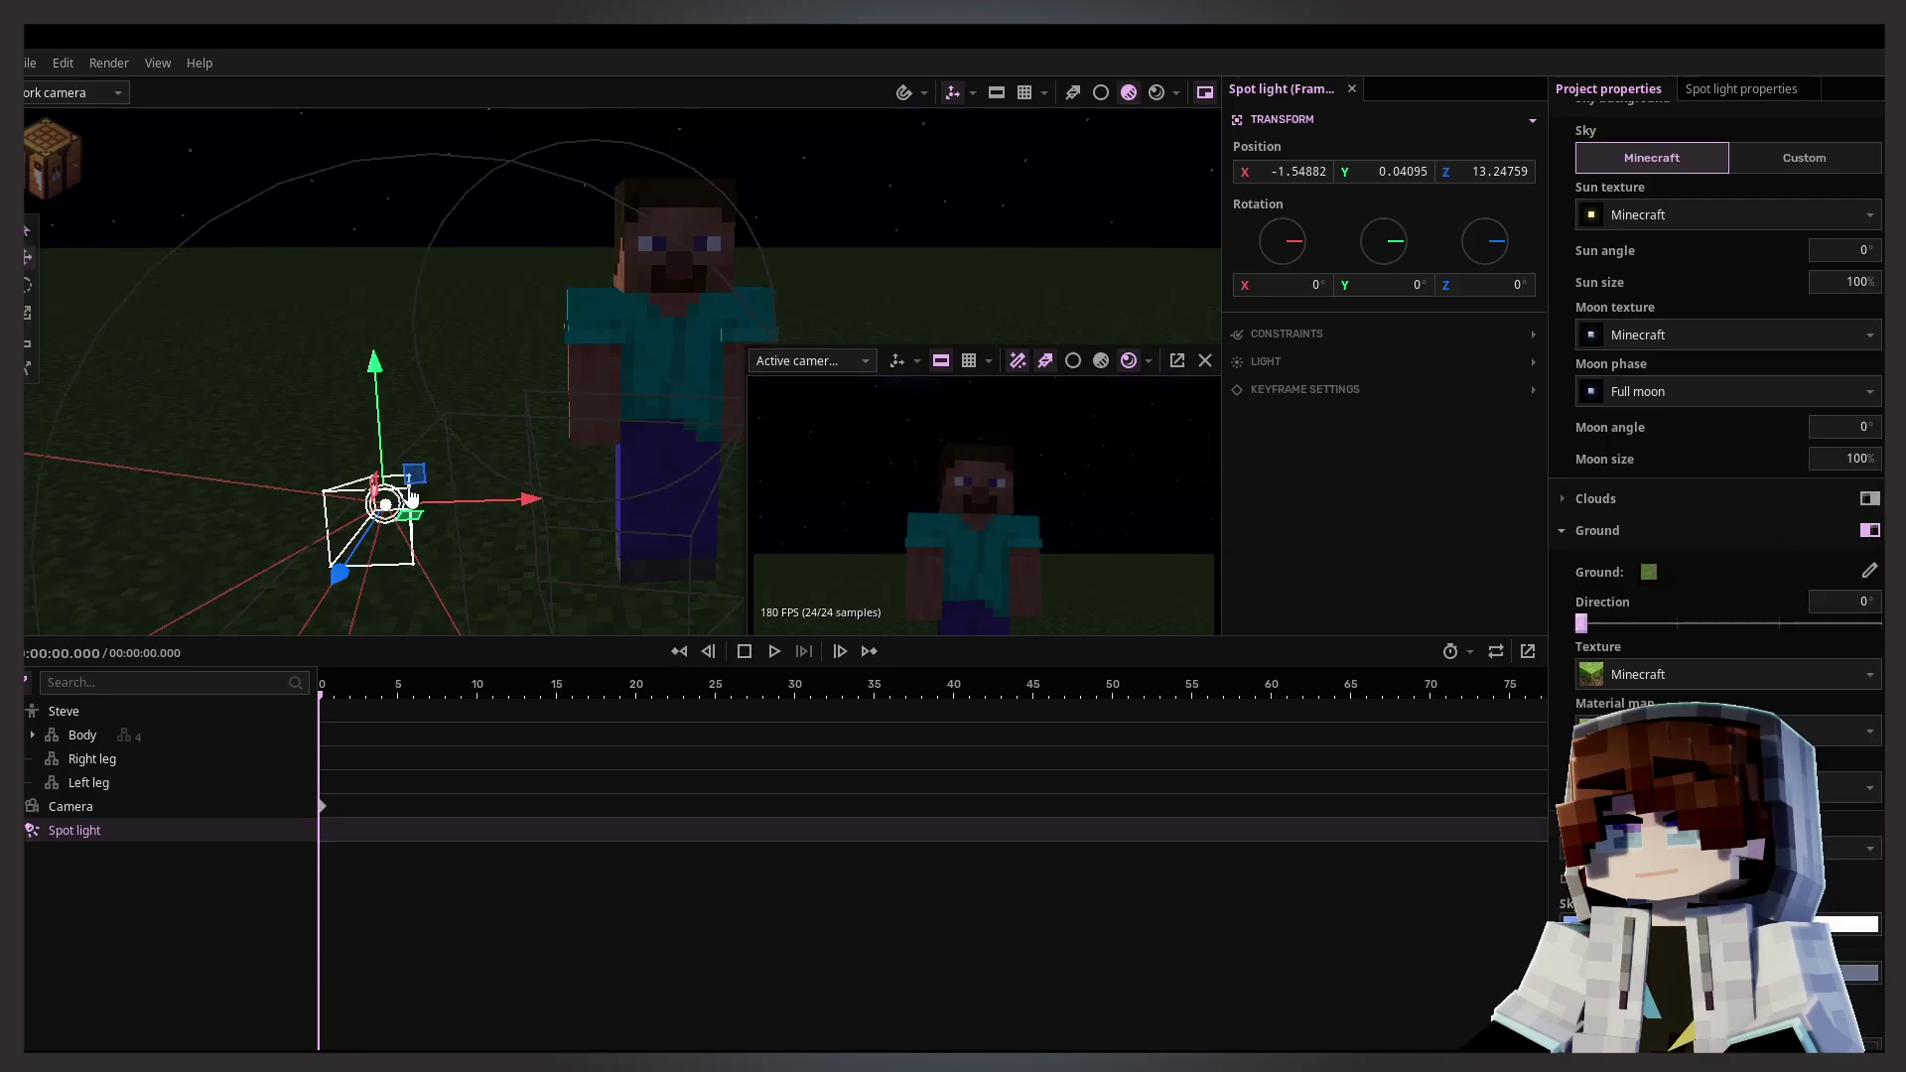
# Step: Raise the spot light off the ground and position it behind Steve
pyautogui.moveTo(383, 502); pyautogui.dragTo(406, 332)
pyautogui.moveTo(298, 317); pyautogui.dragTo(264, 354, button='middle')
pyautogui.press('e')
# Step: Check the material colour and surface properties of Steve
pyautogui.click(110, 715)
pyautogui.click(1331, 438)
pyautogui.scroll(-5, 1499, 506)
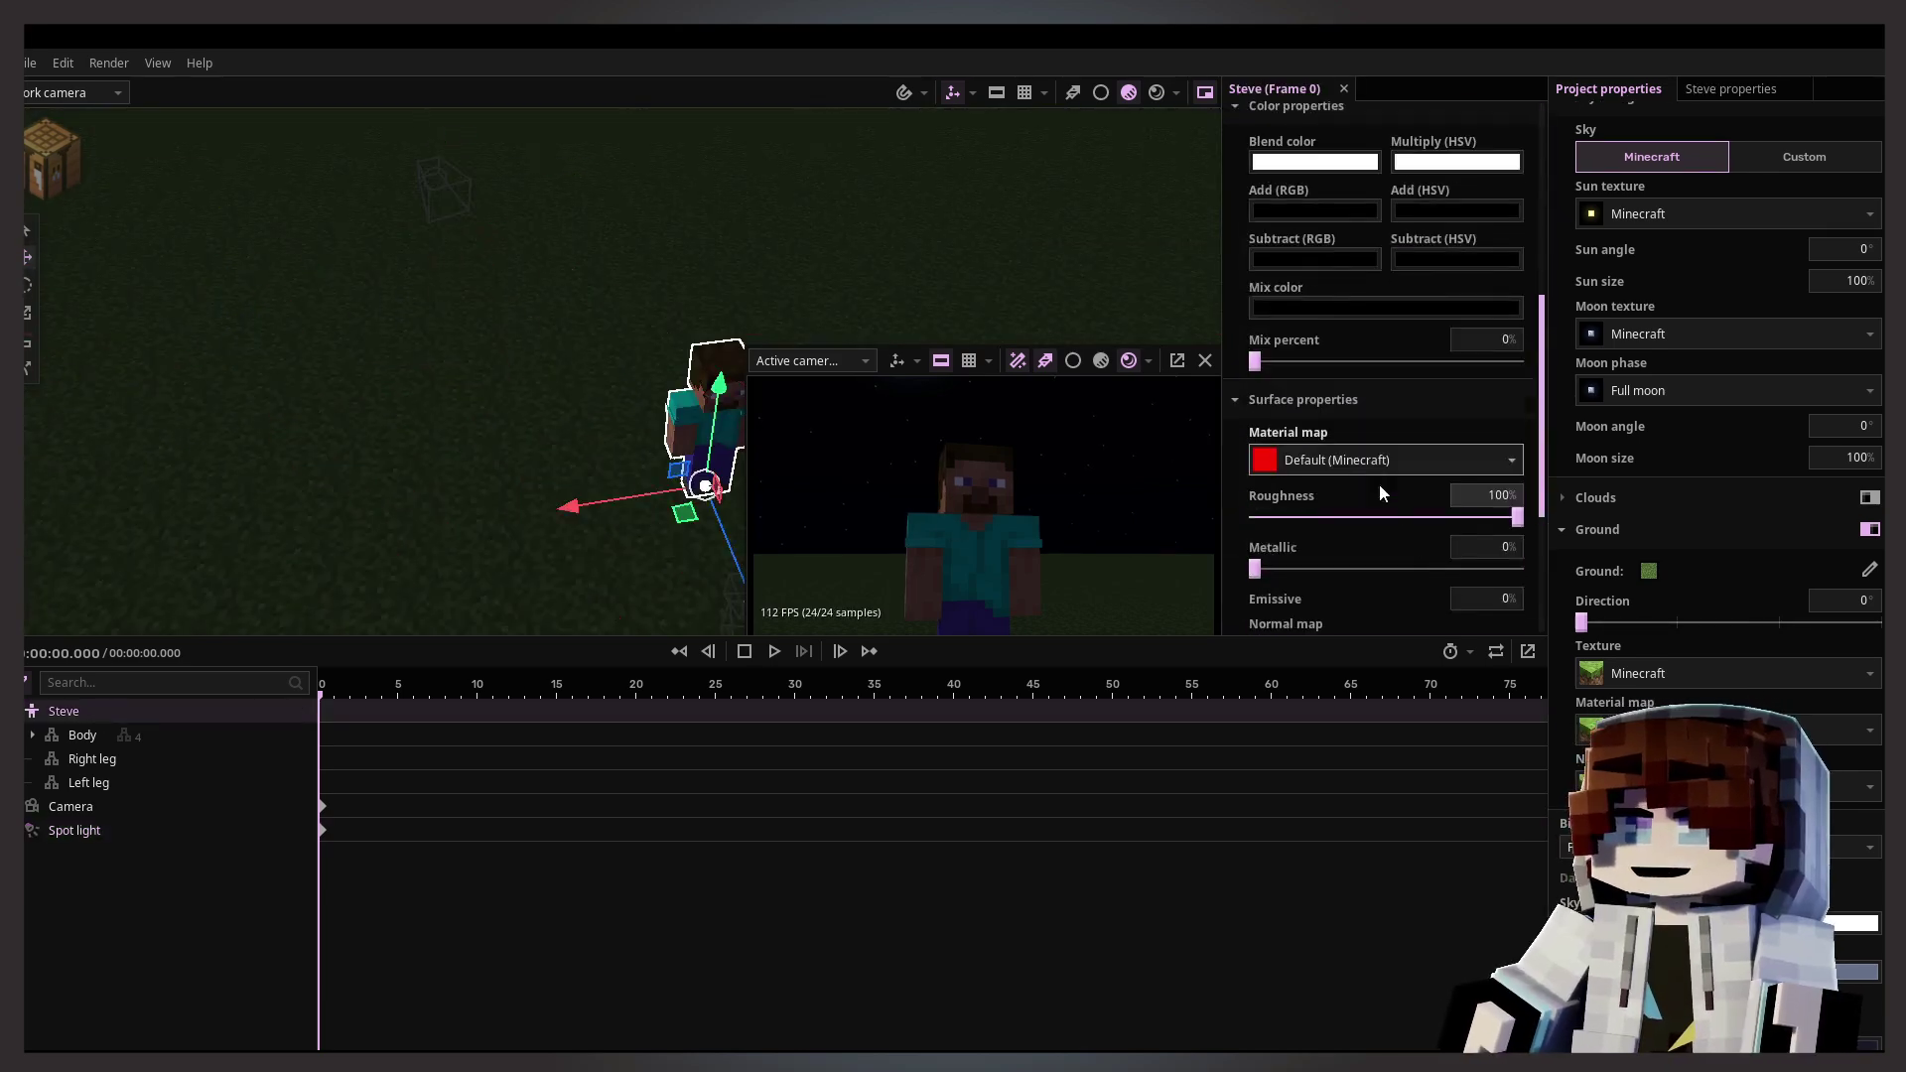
pyautogui.click(486, 357)
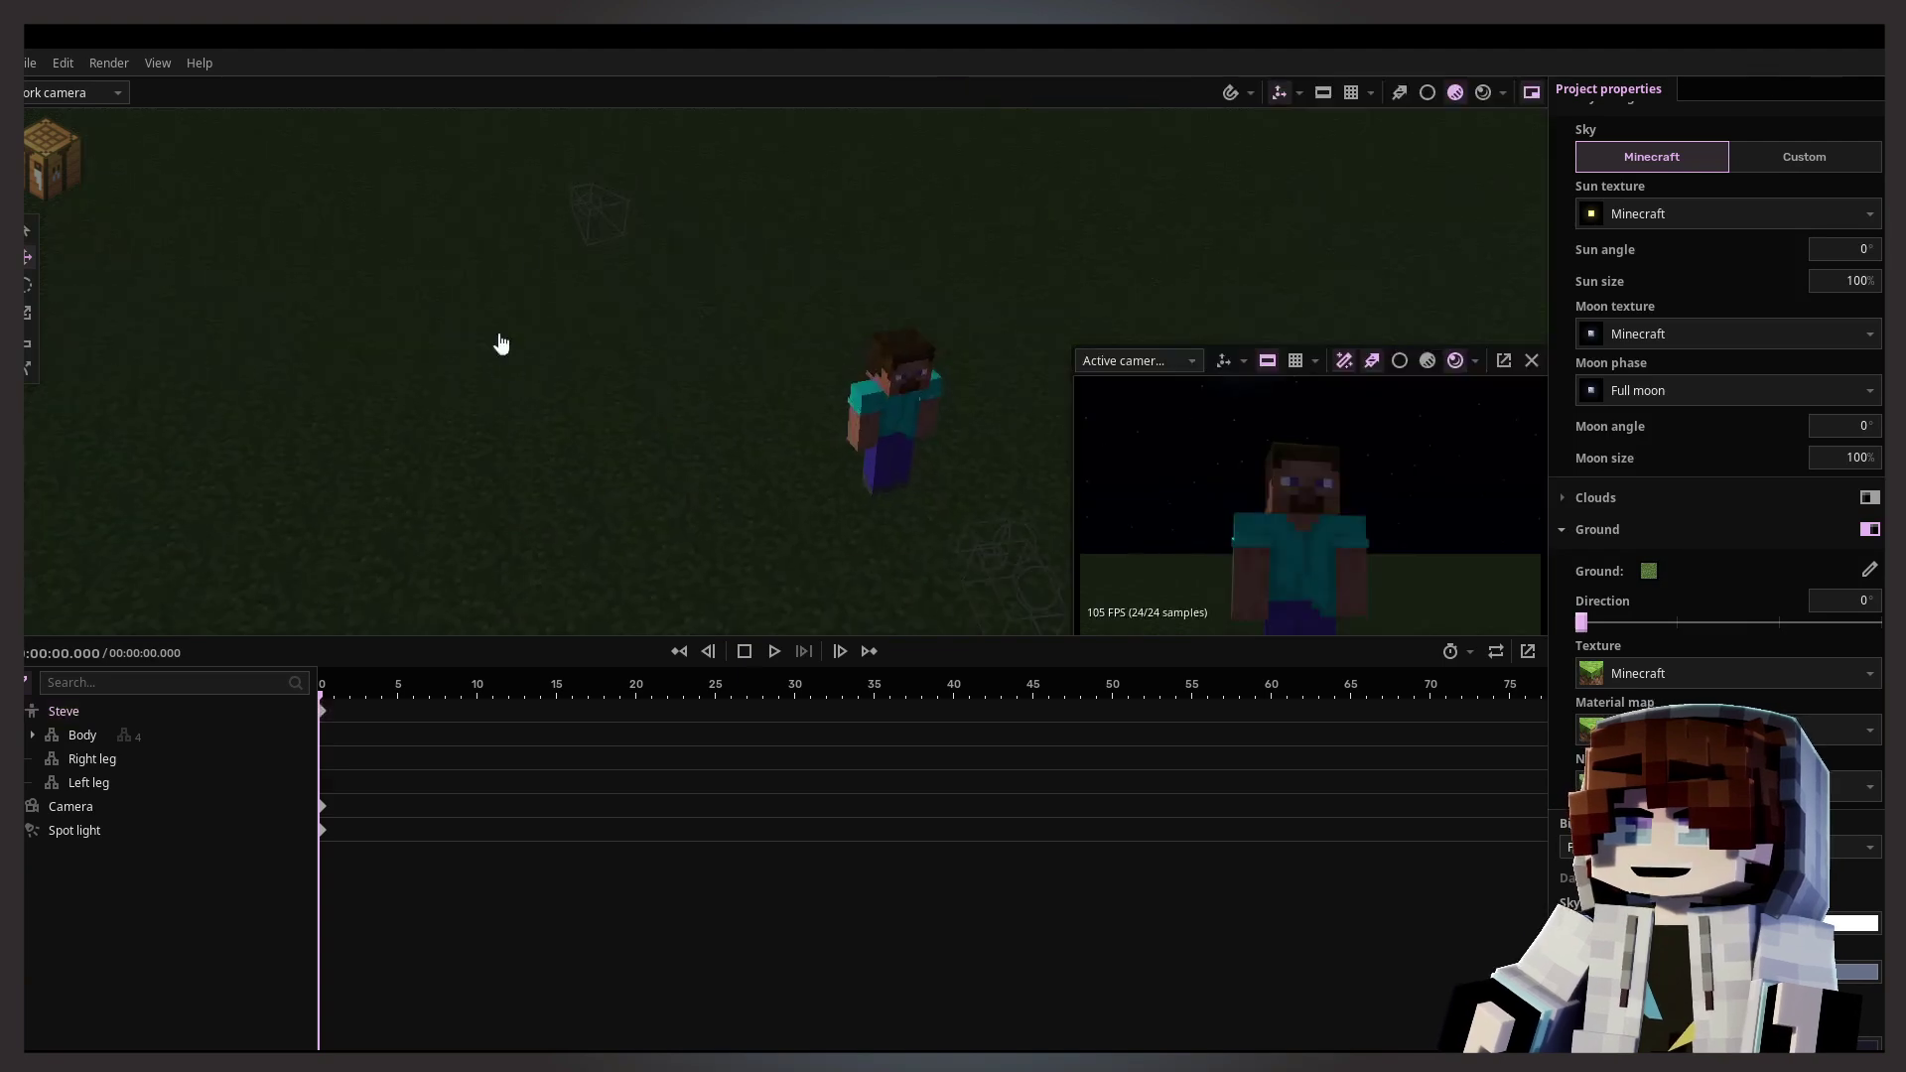
# Step: Enlarge the active camera preview and switch the main viewport to unlit flat shading
pyautogui.moveTo(1075, 351); pyautogui.dragTo(997, 290)
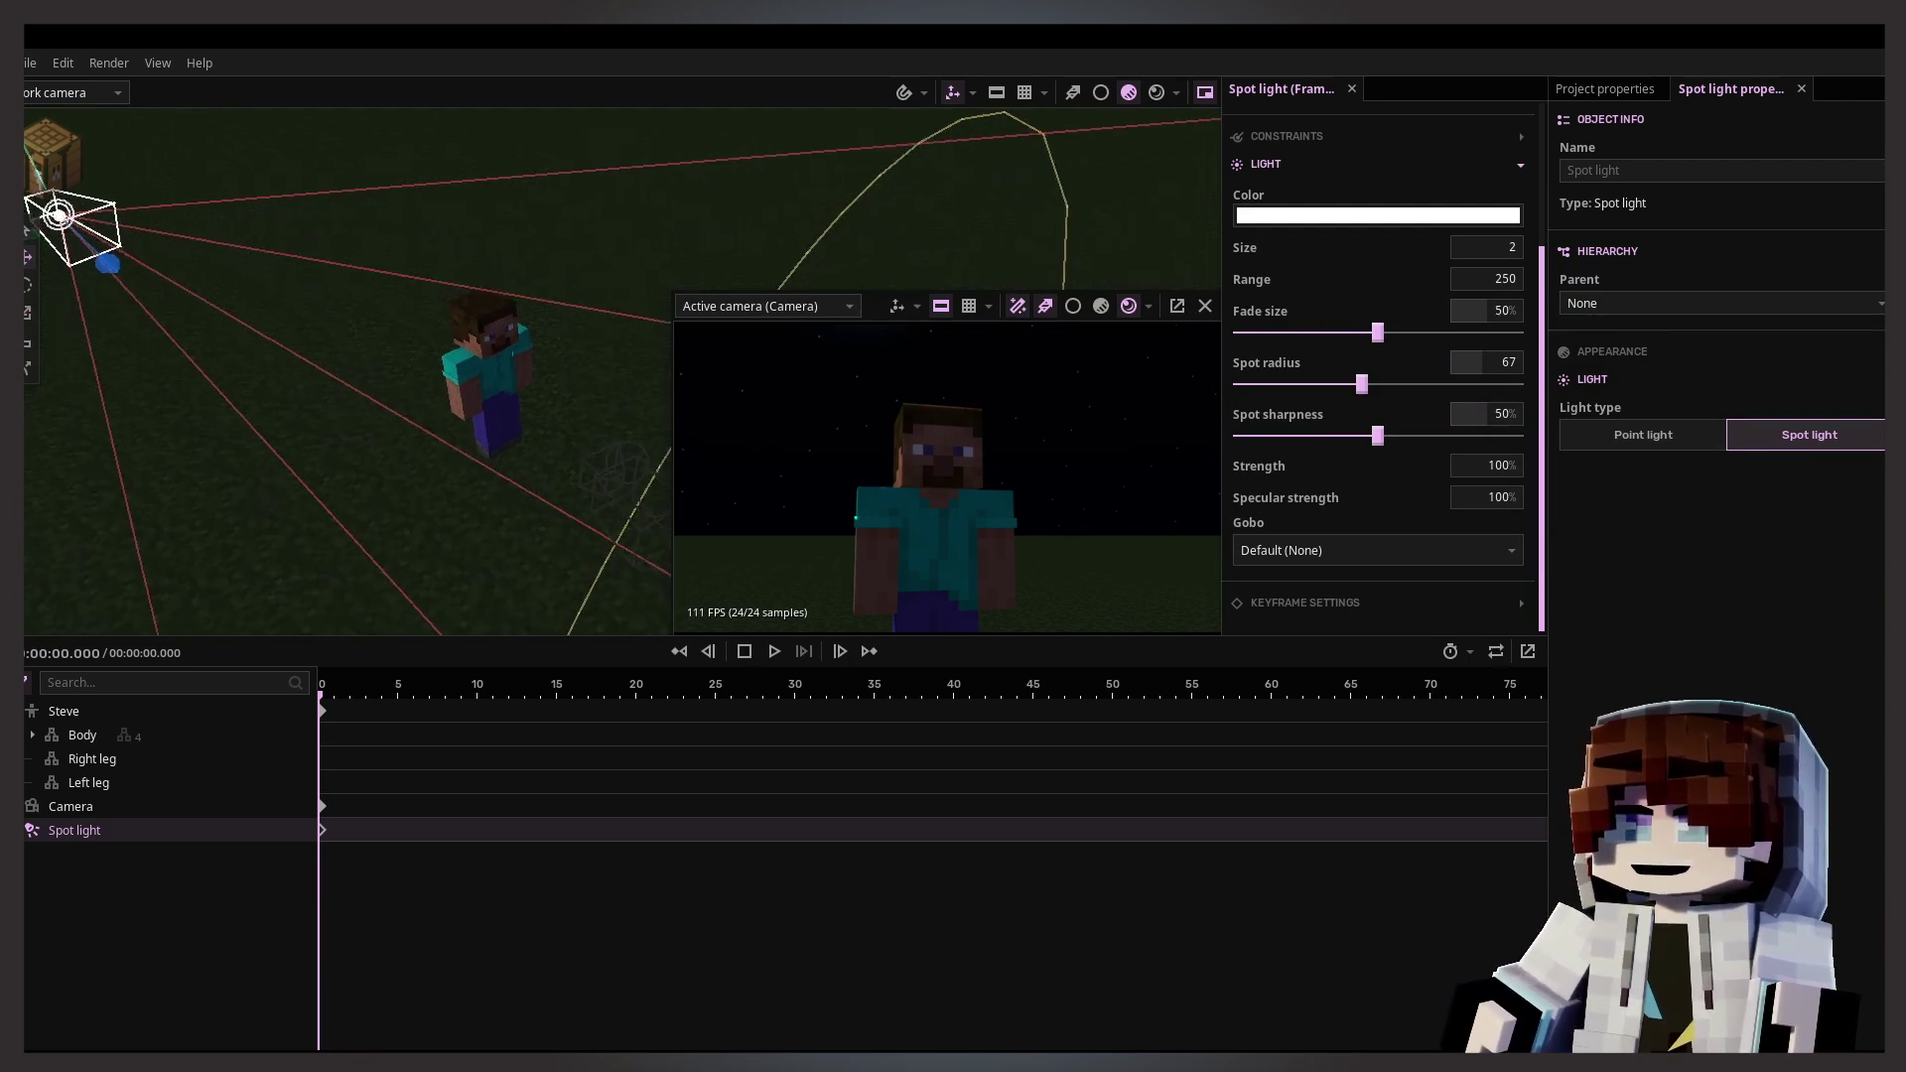
pyautogui.click(519, 358)
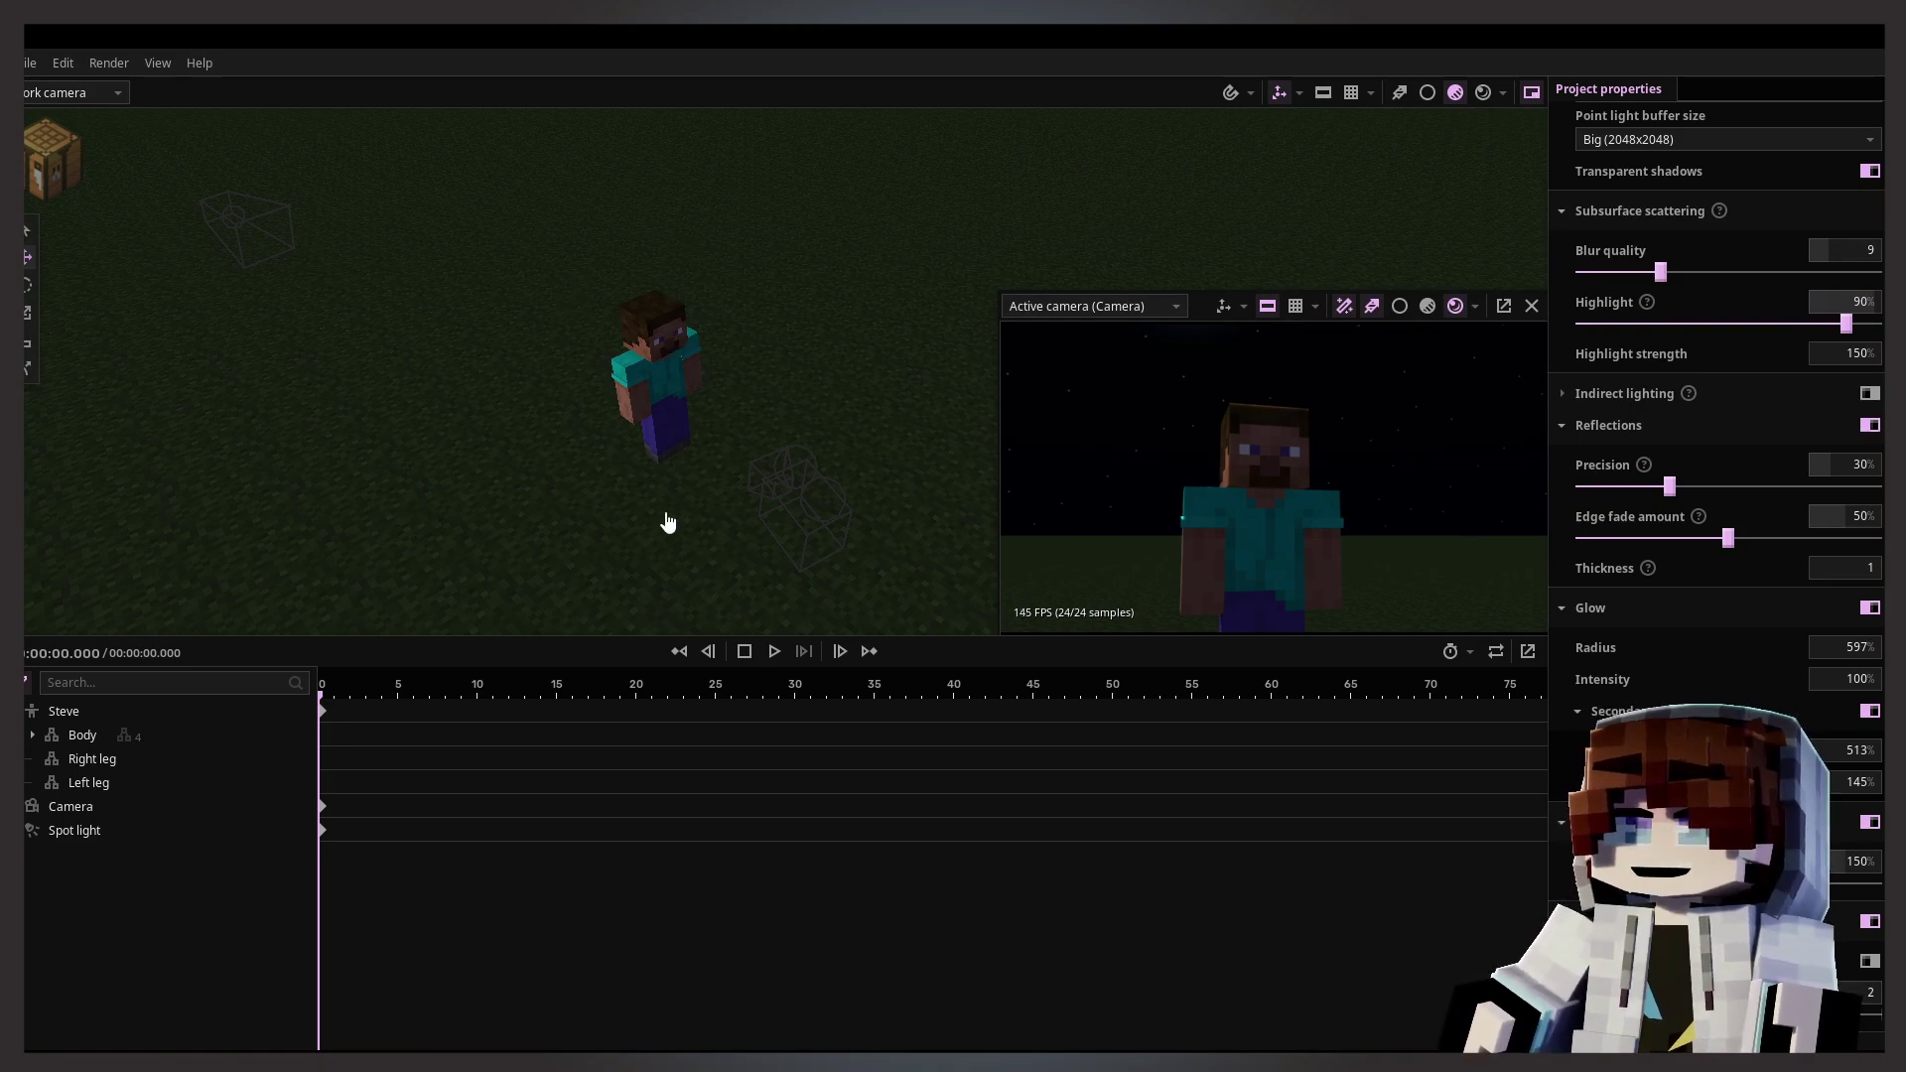
pyautogui.click(276, 240)
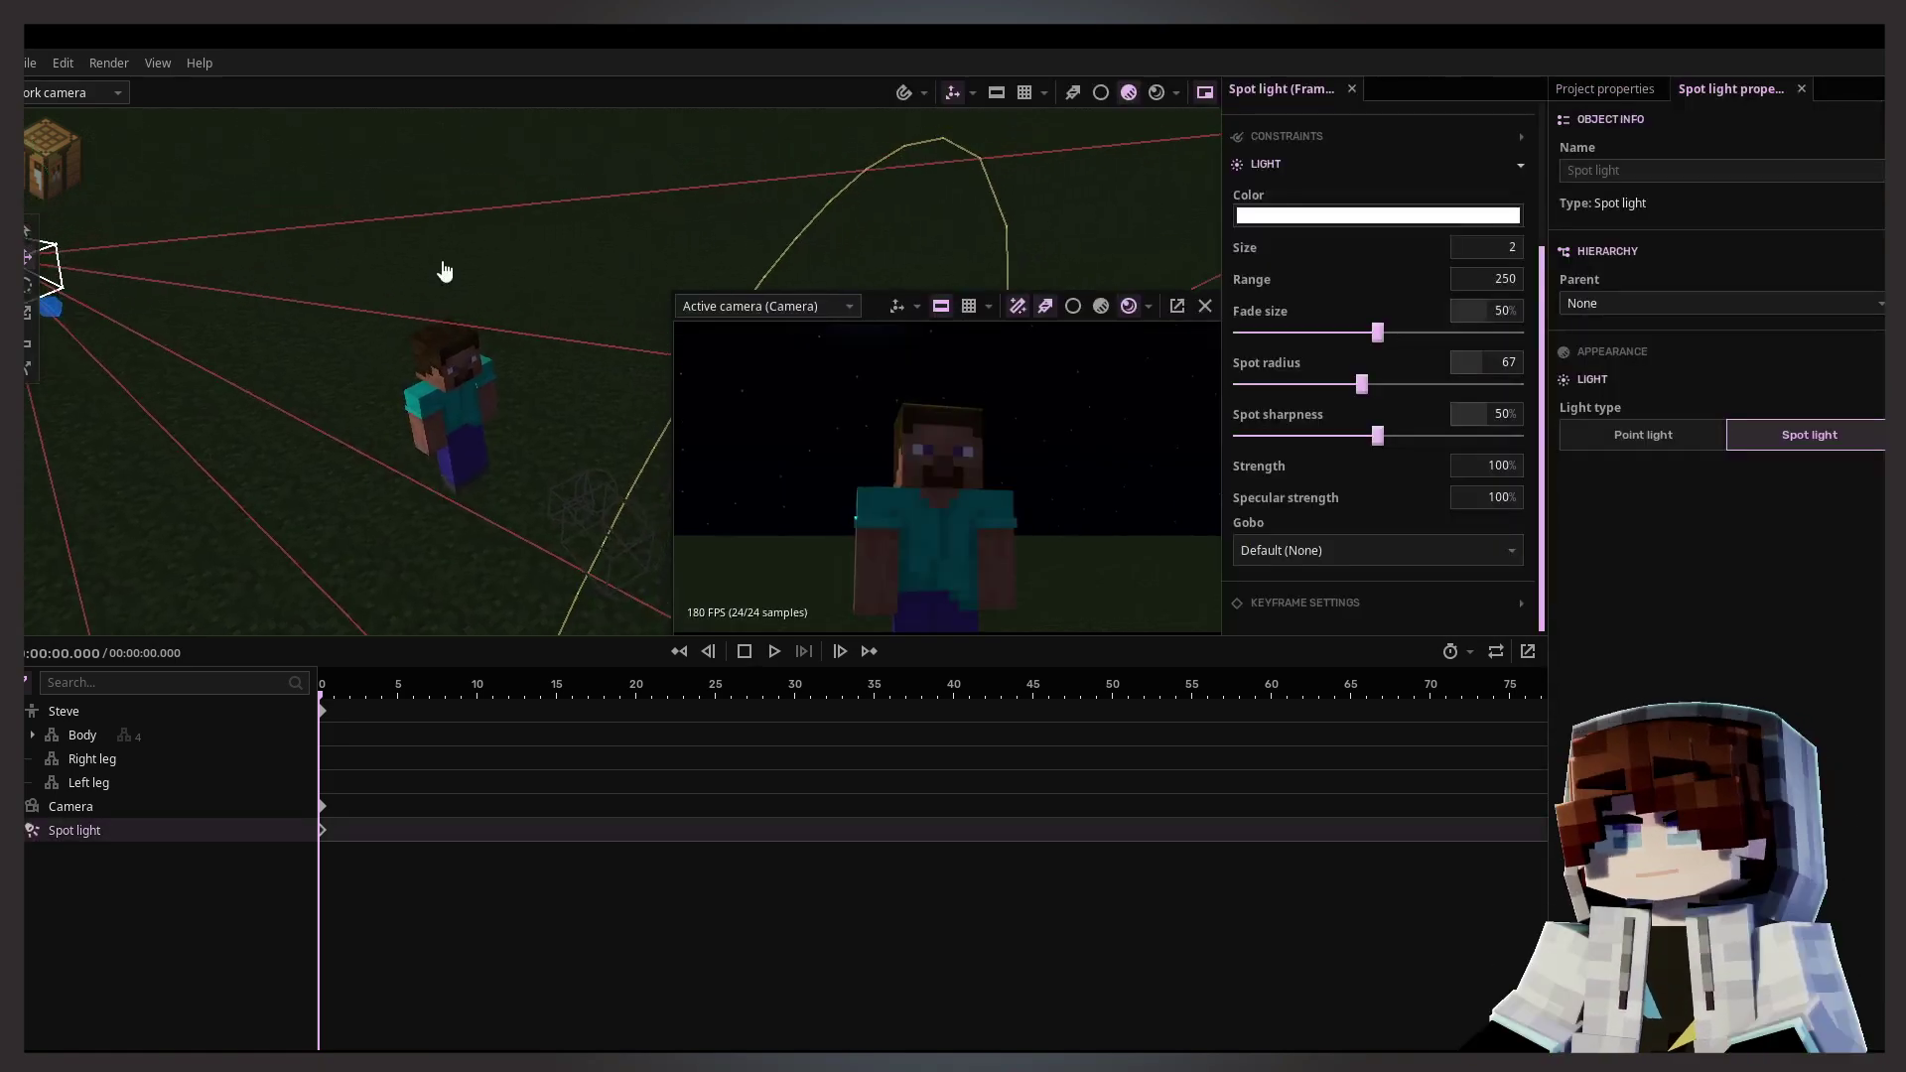
pyautogui.click(1100, 95)
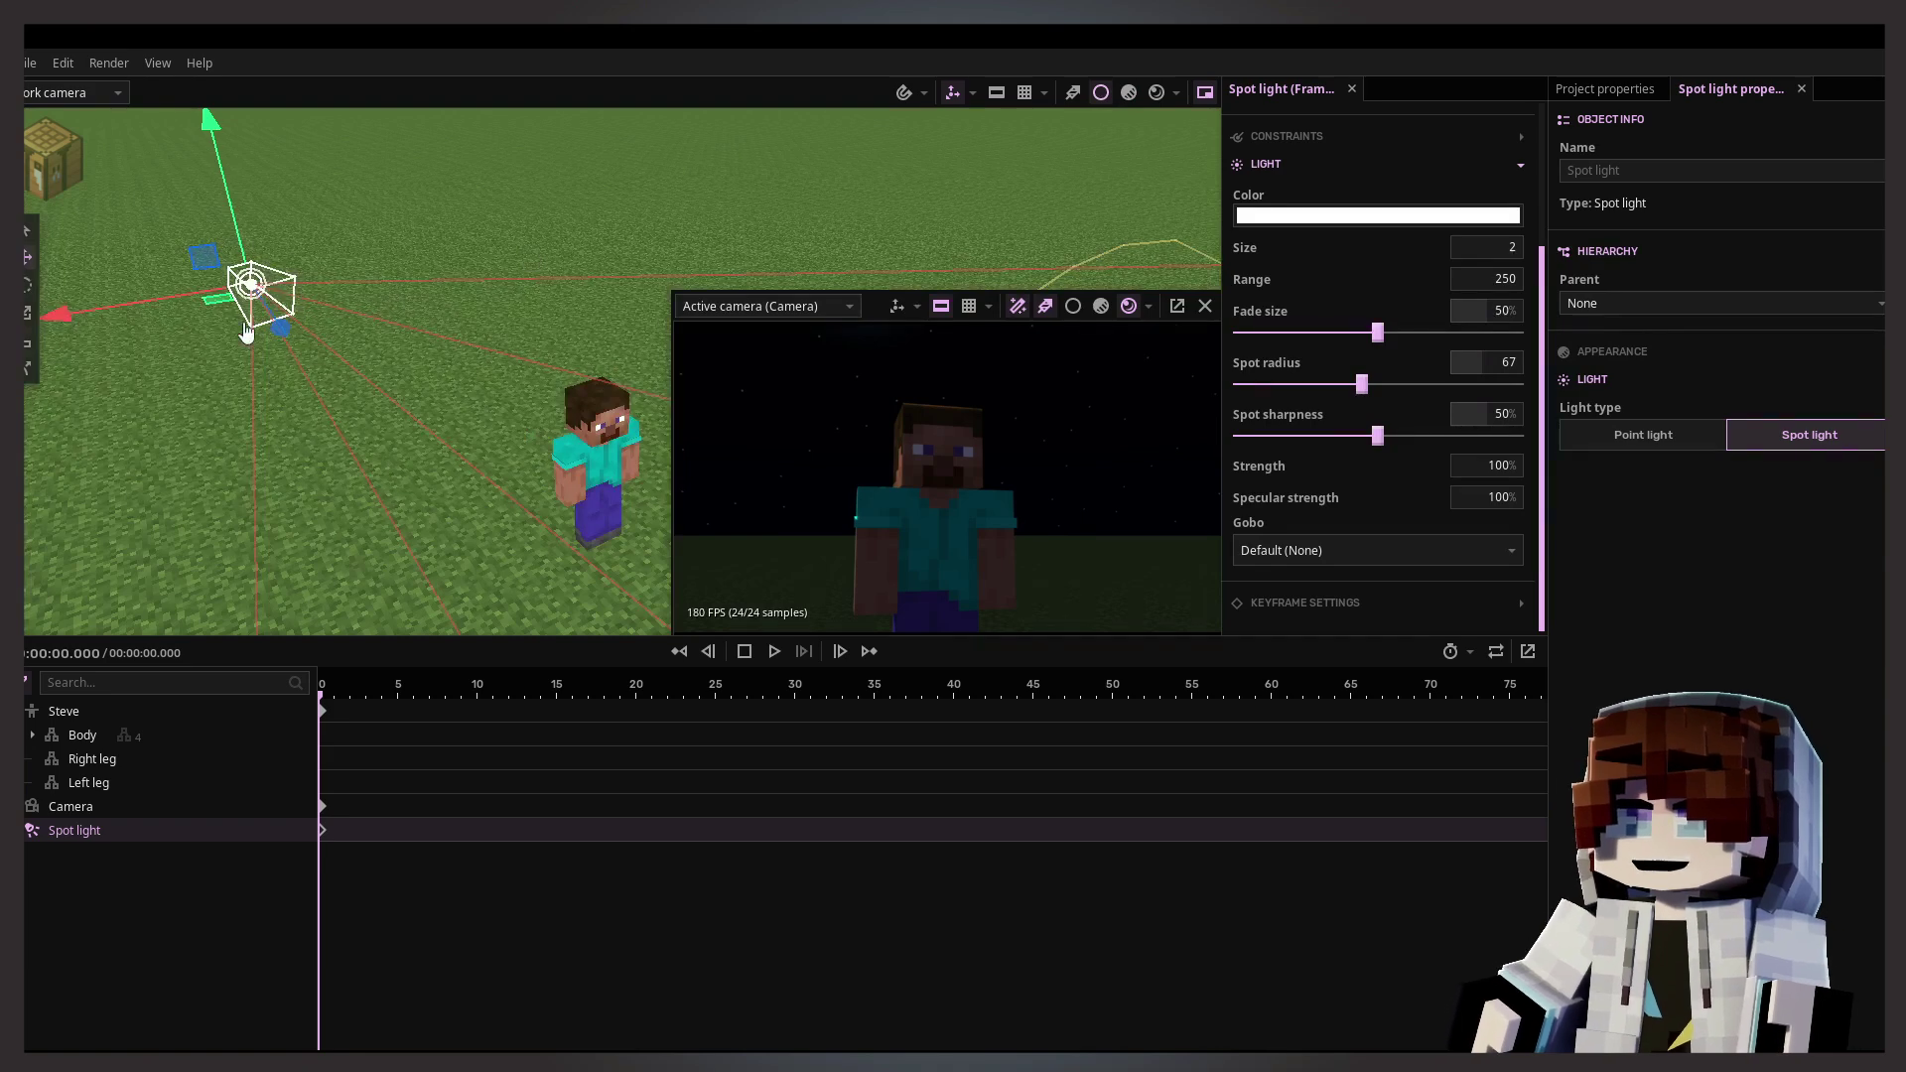
# Step: Assign the spot light to the umba 1 light group in its appearance settings
pyautogui.click(388, 342)
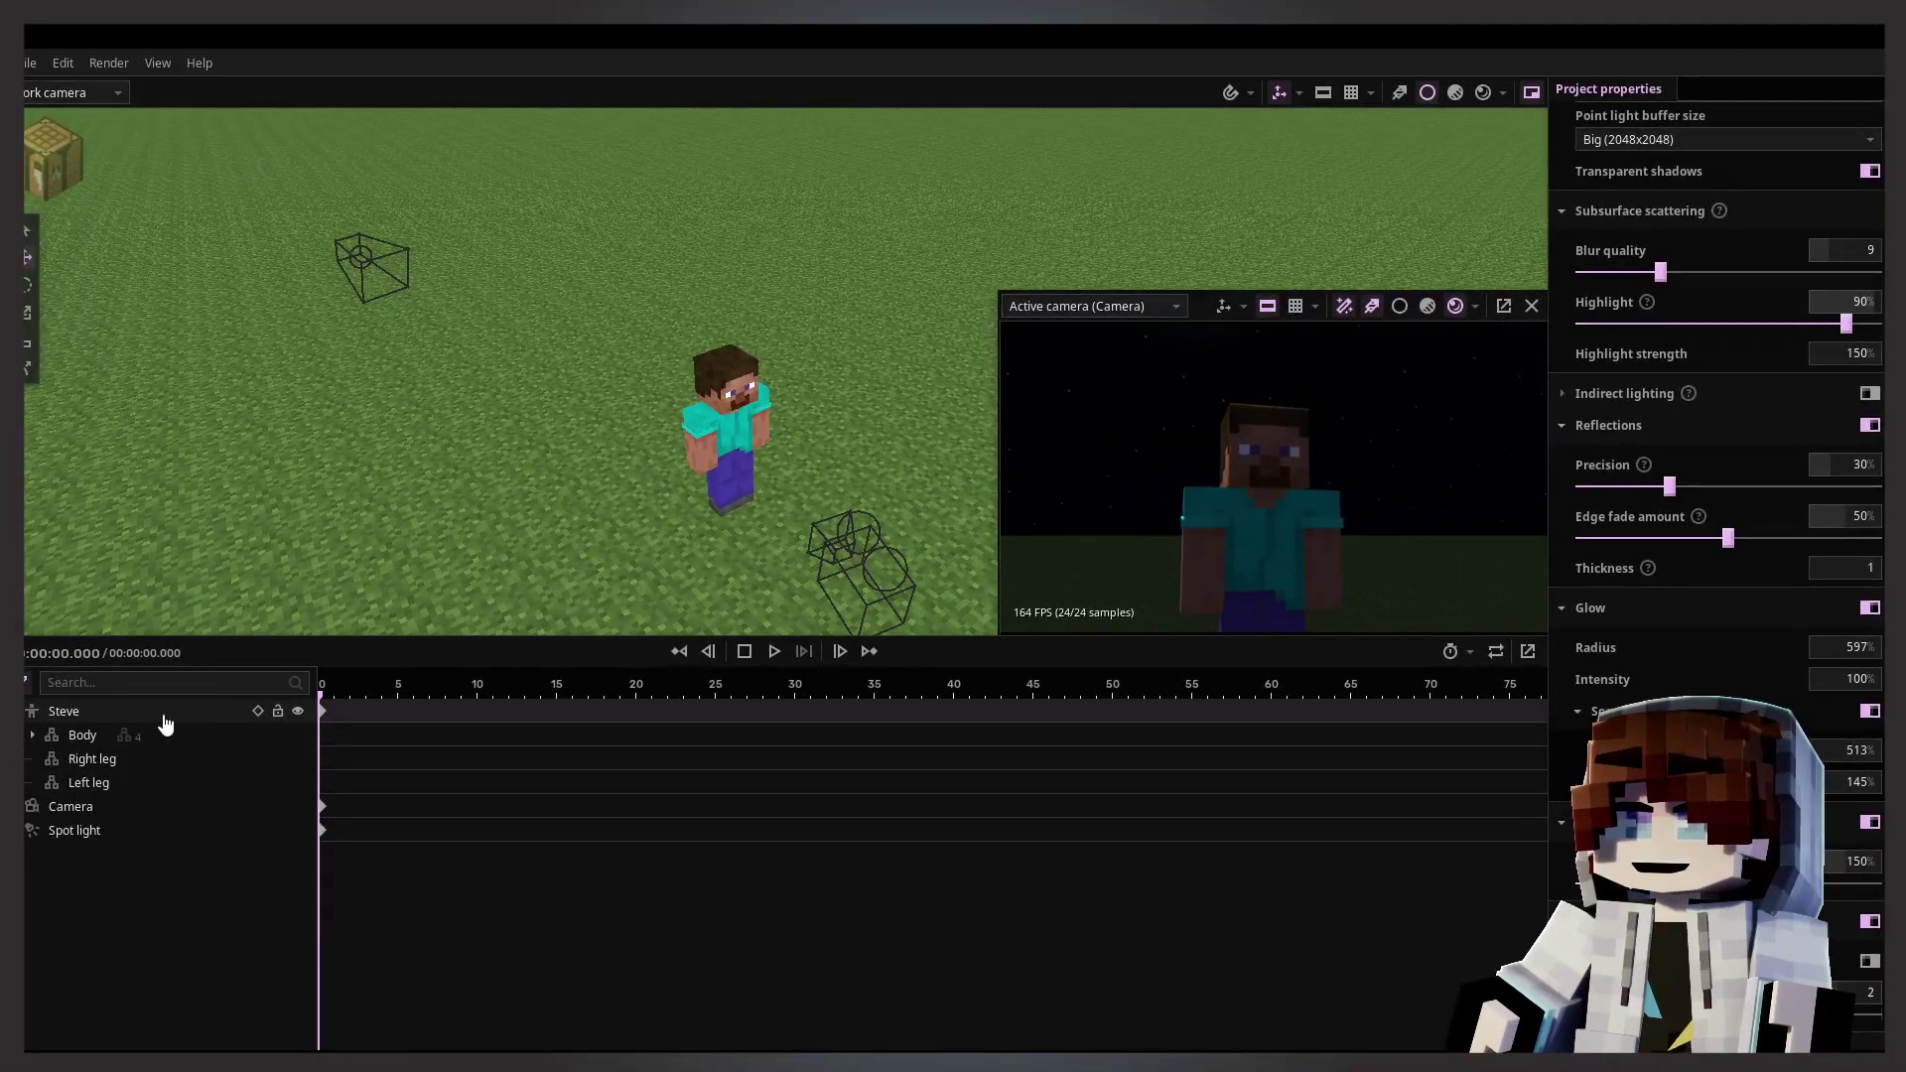
pyautogui.moveTo(509, 367); pyautogui.dragTo(499, 307, button='right')
pyautogui.click(498, 303)
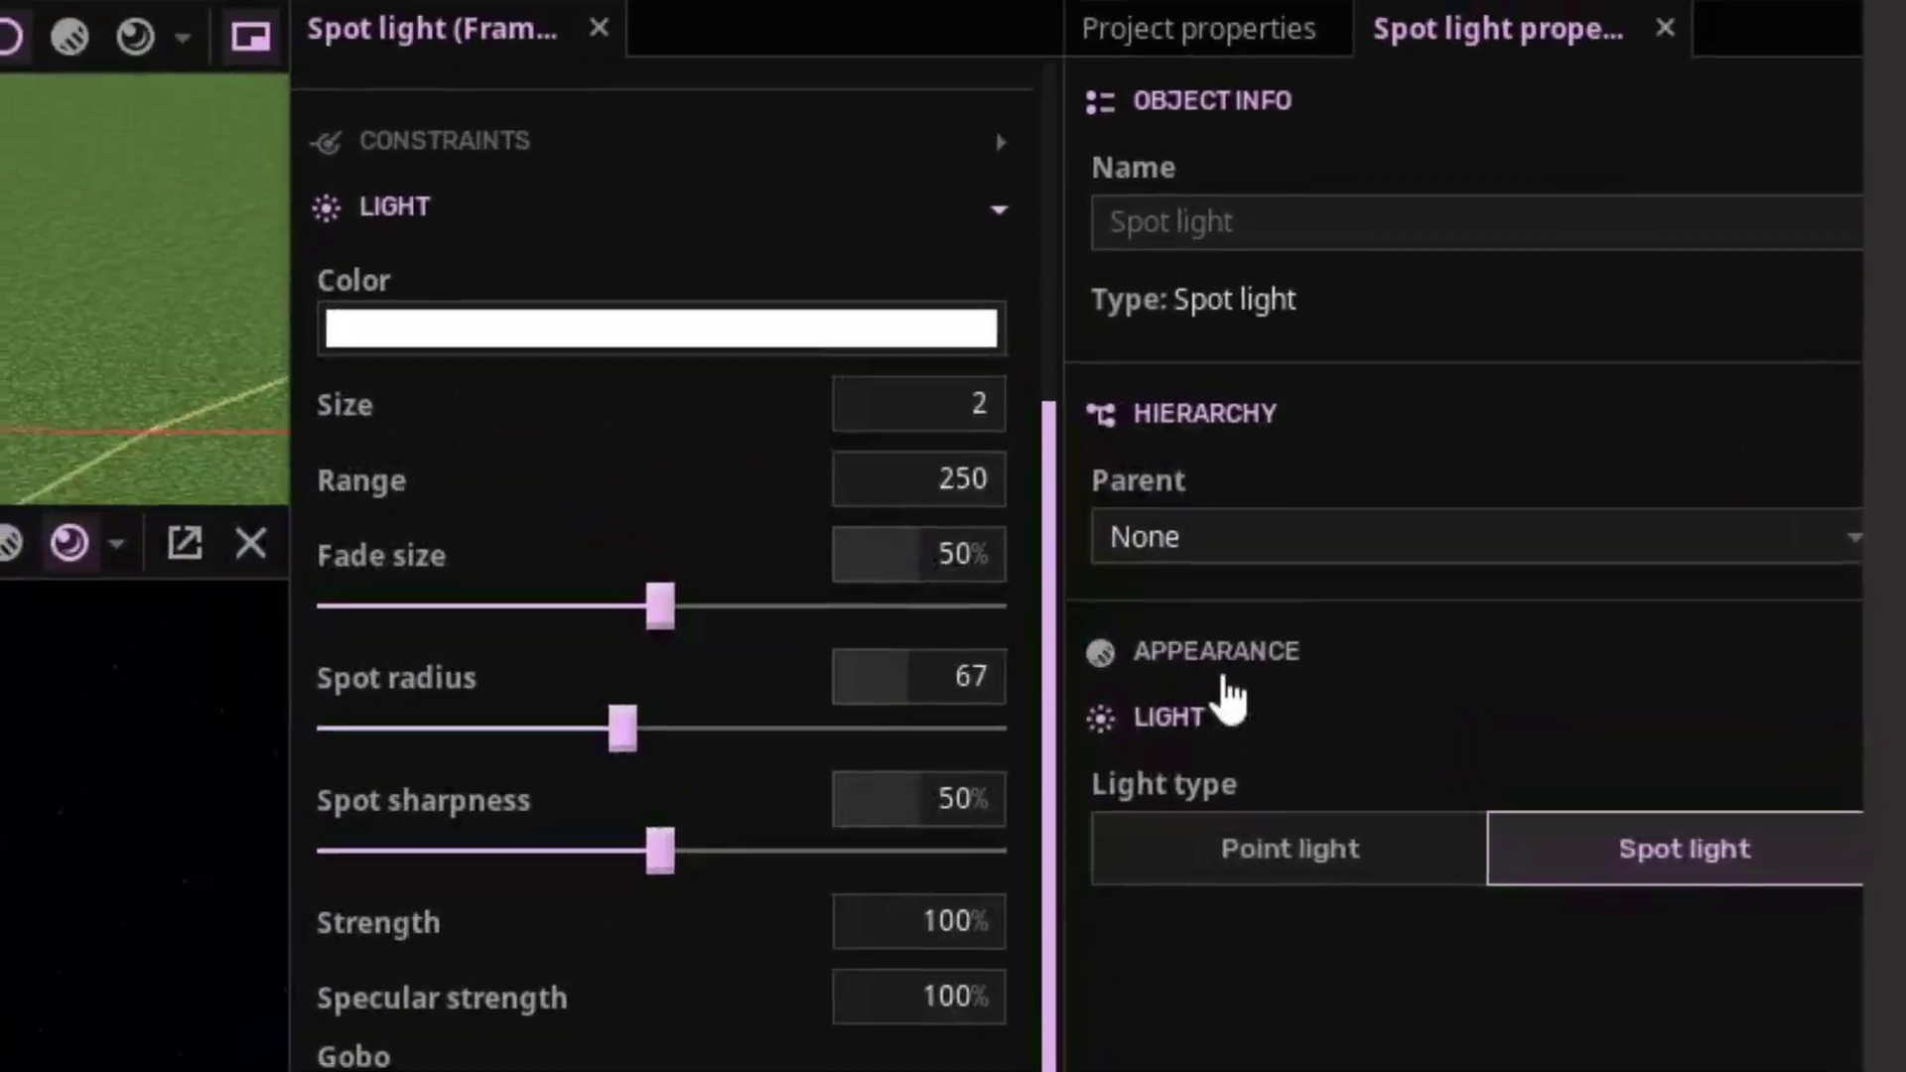
pyautogui.click(1225, 678)
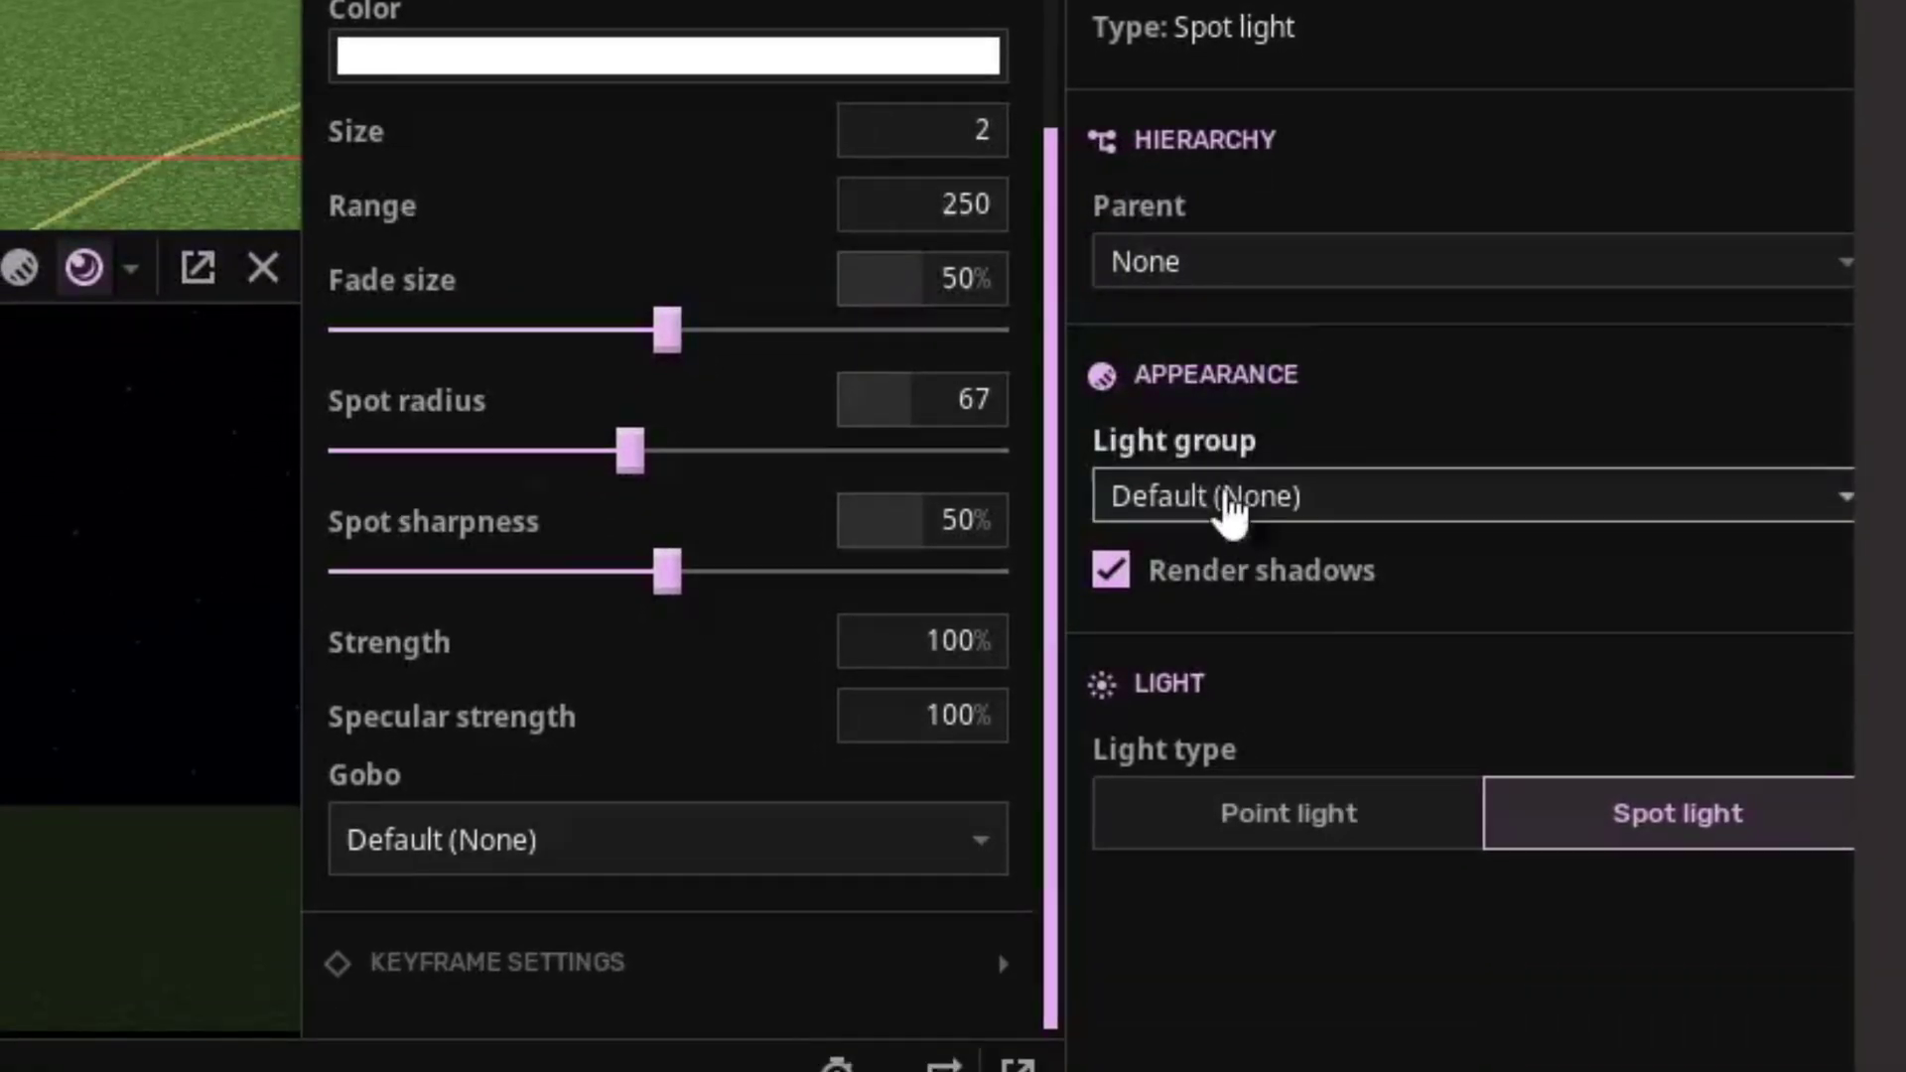
pyautogui.click(1212, 509)
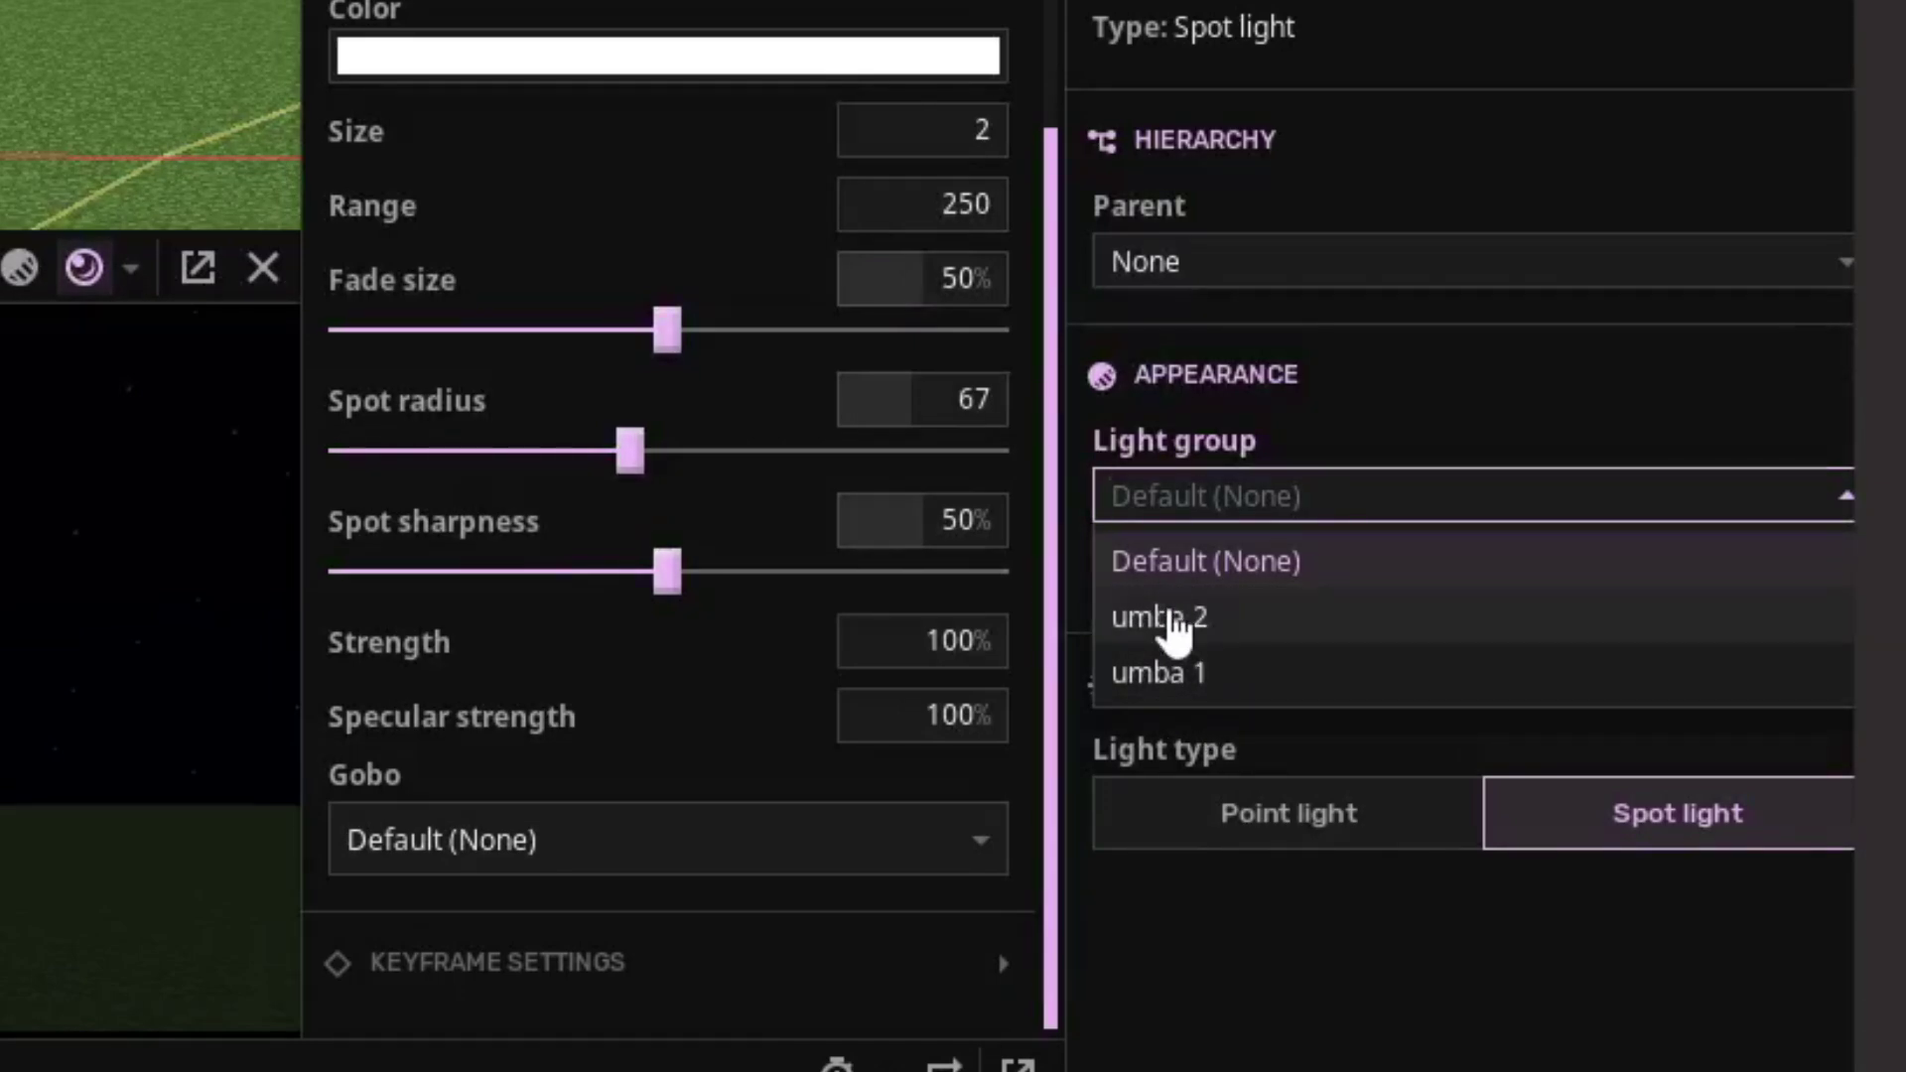
pyautogui.click(1193, 685)
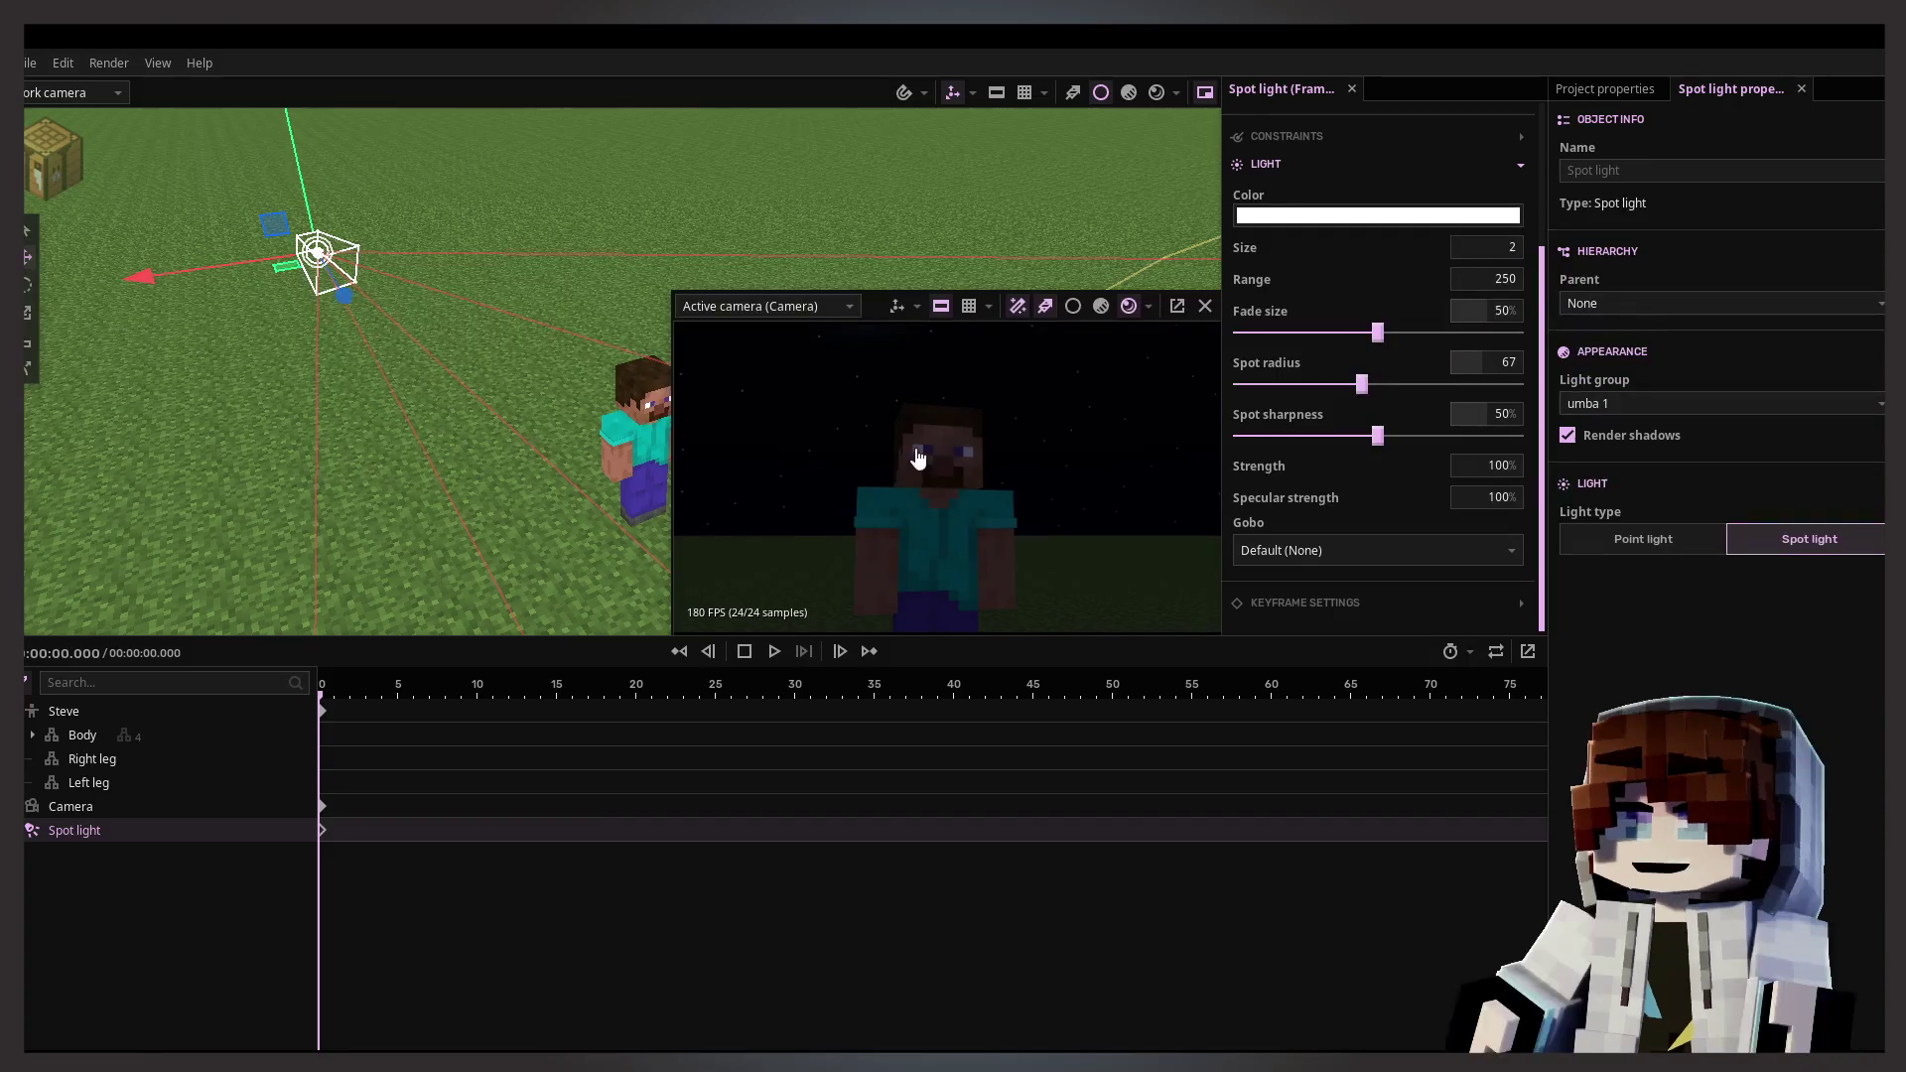
# Step: Assign Steve to the spot light's light group, umba 1
pyautogui.moveTo(450, 399); pyautogui.dragTo(380, 364, button='middle')
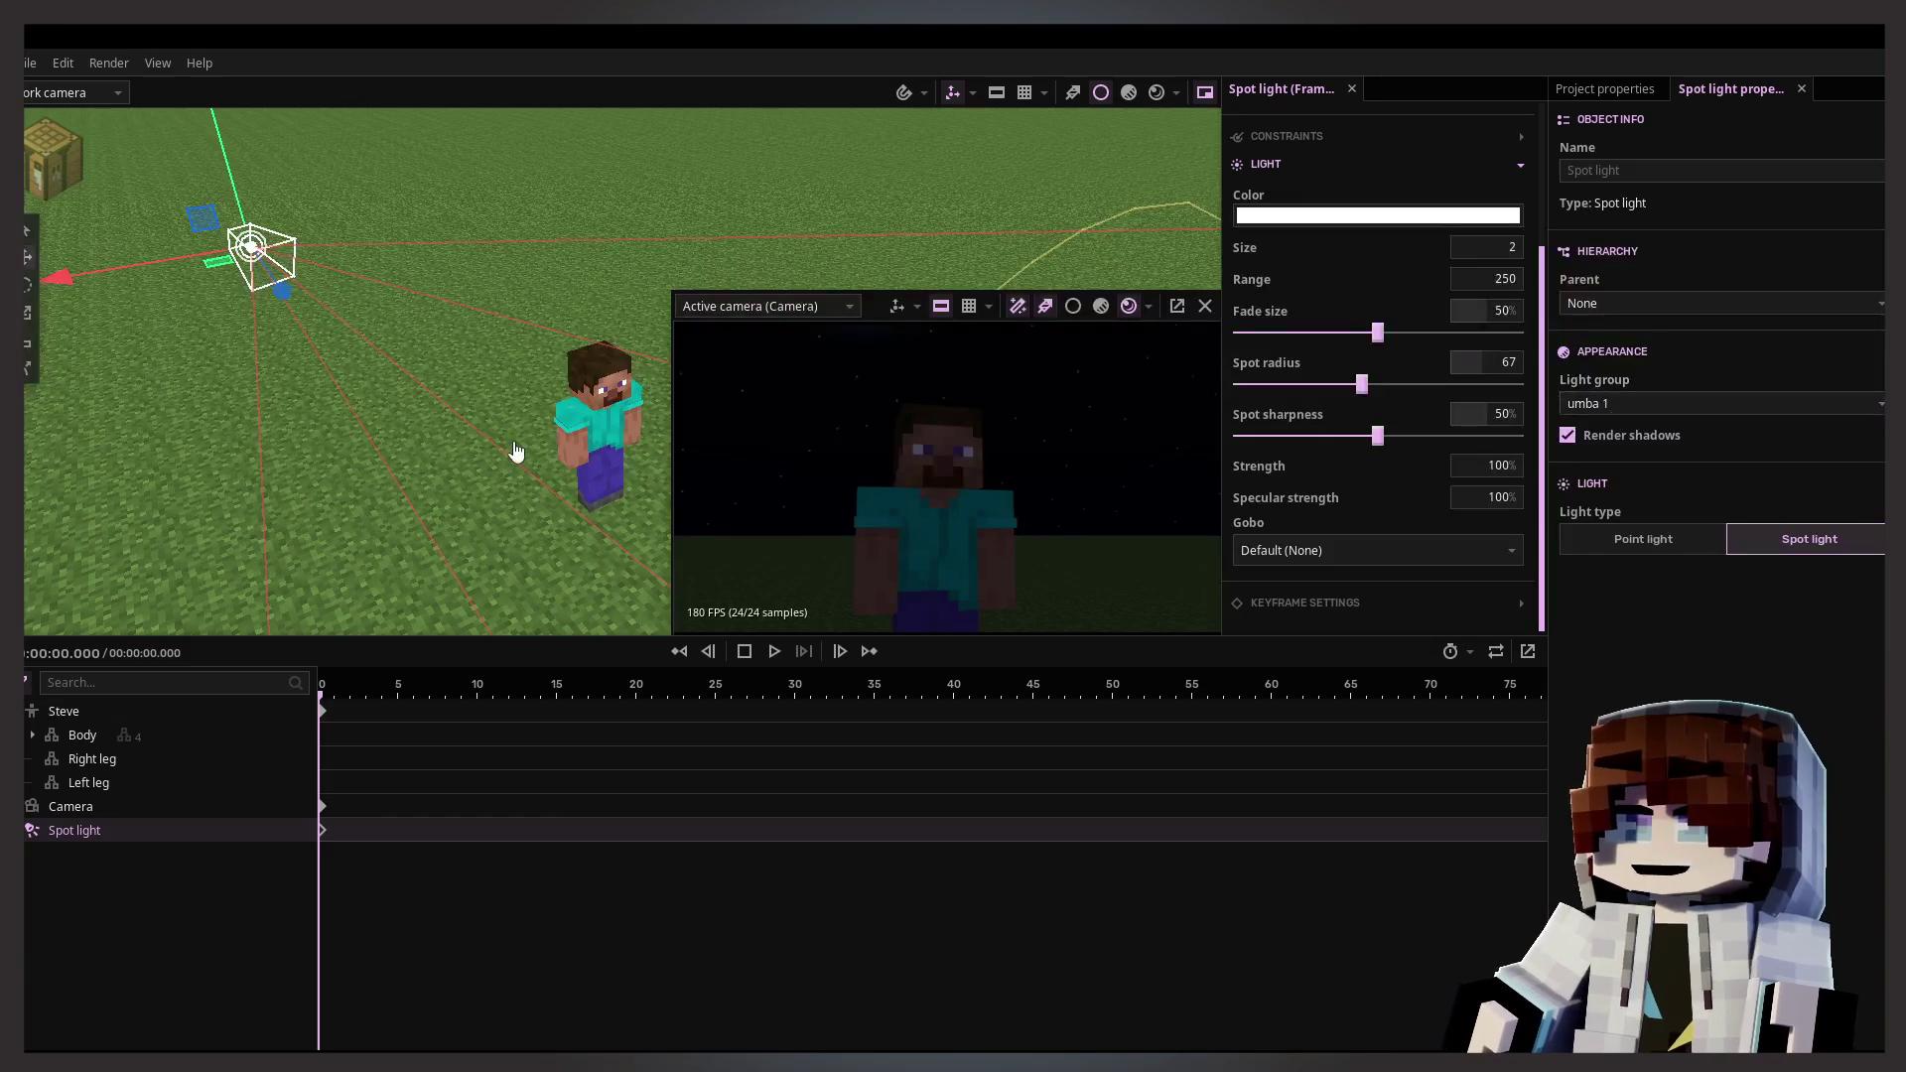
pyautogui.click(110, 717)
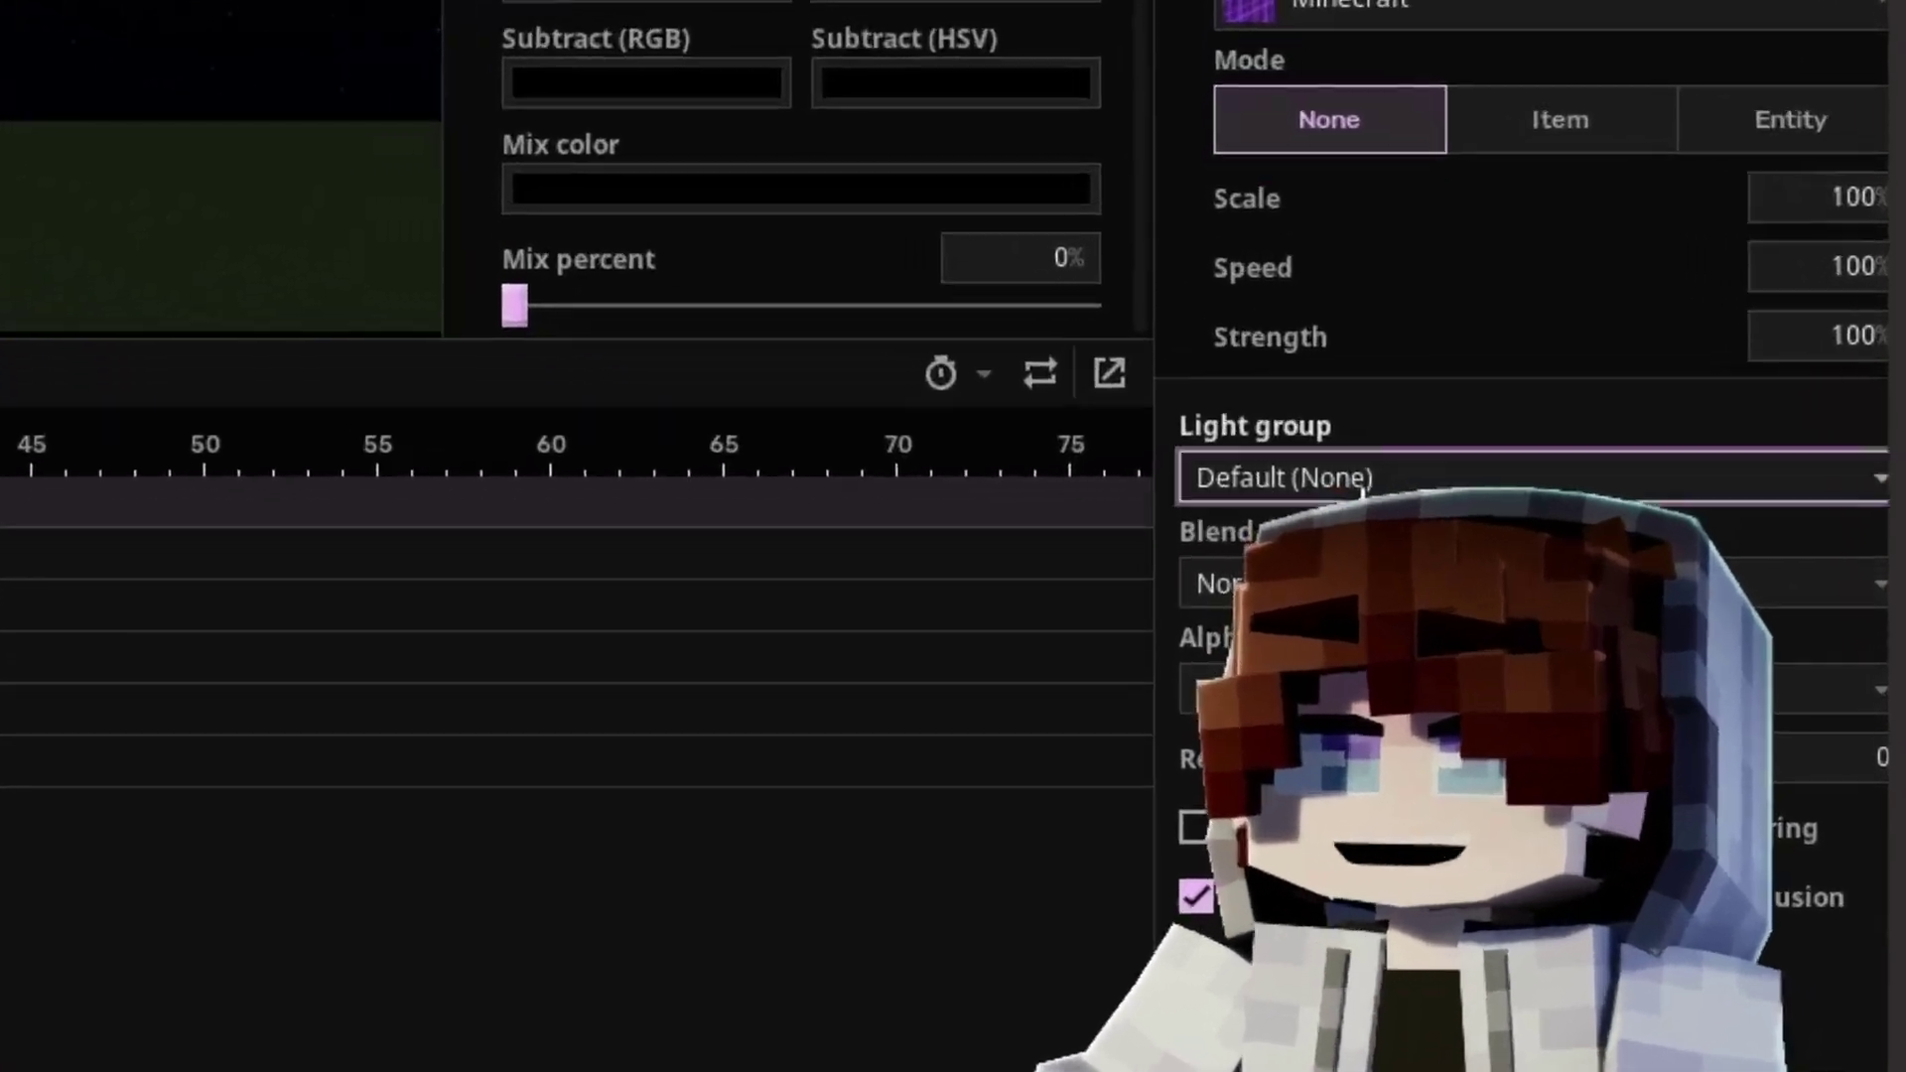
pyautogui.click(1668, 699)
pyautogui.click(1489, 553)
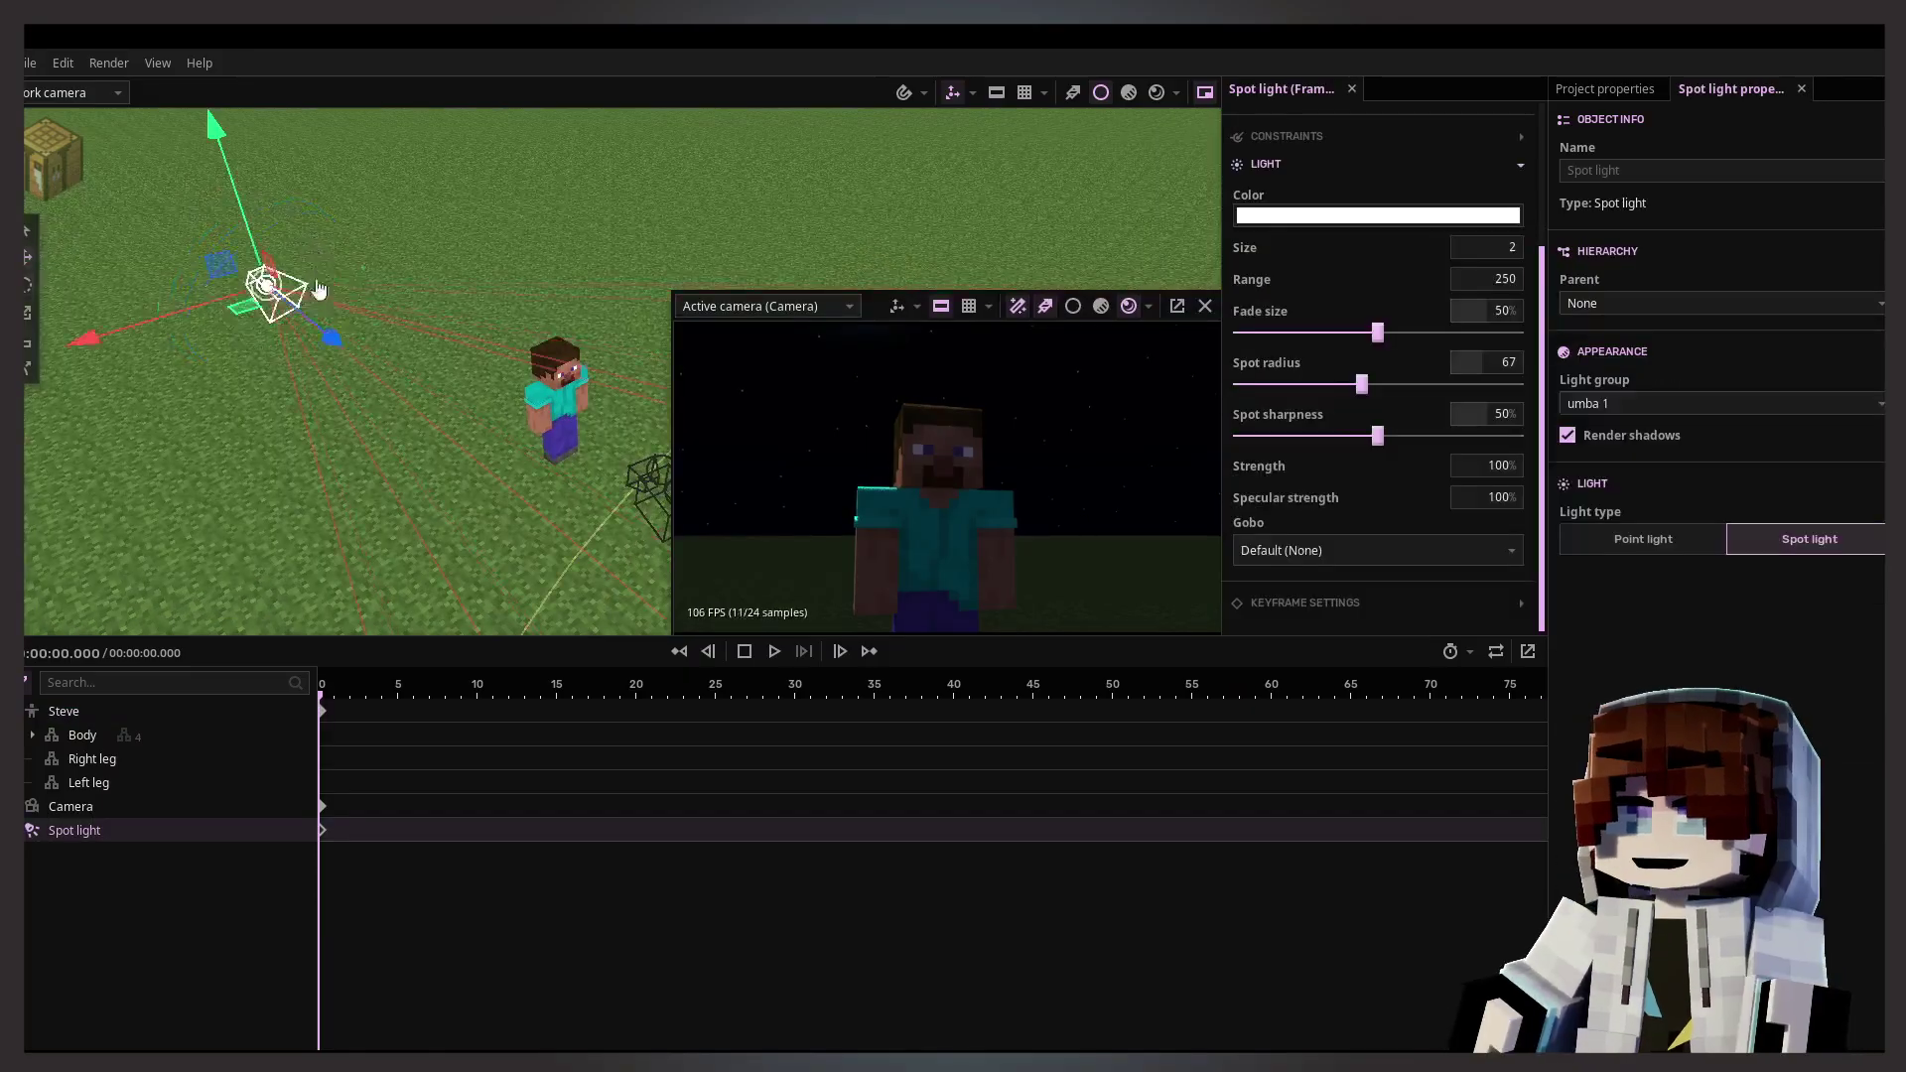
# Step: Reposition the camera to frame Steve's full body, and raise the spot light and rotate it down toward him
pyautogui.click(648, 487)
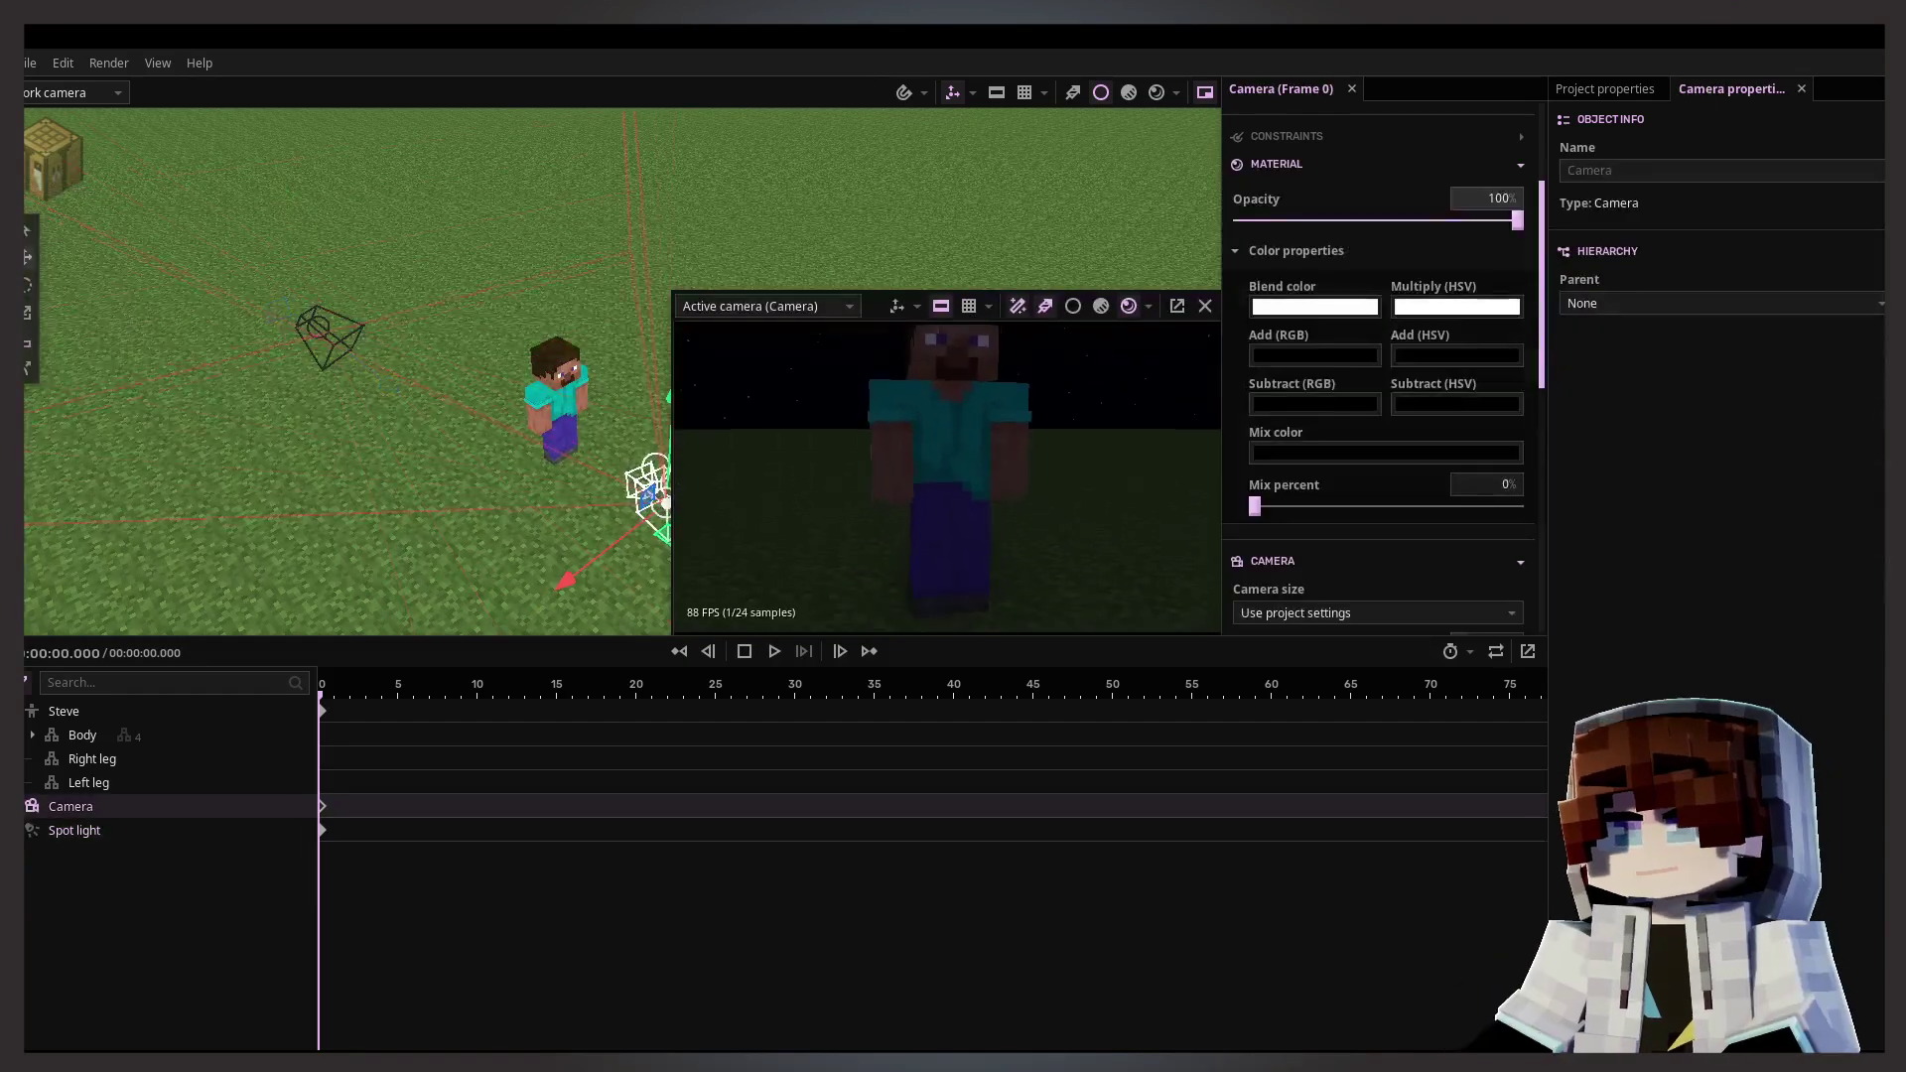
pyautogui.click(360, 360)
pyautogui.moveTo(360, 360); pyautogui.dragTo(358, 234)
pyautogui.moveTo(358, 234); pyautogui.dragTo(627, 415, button='middle')
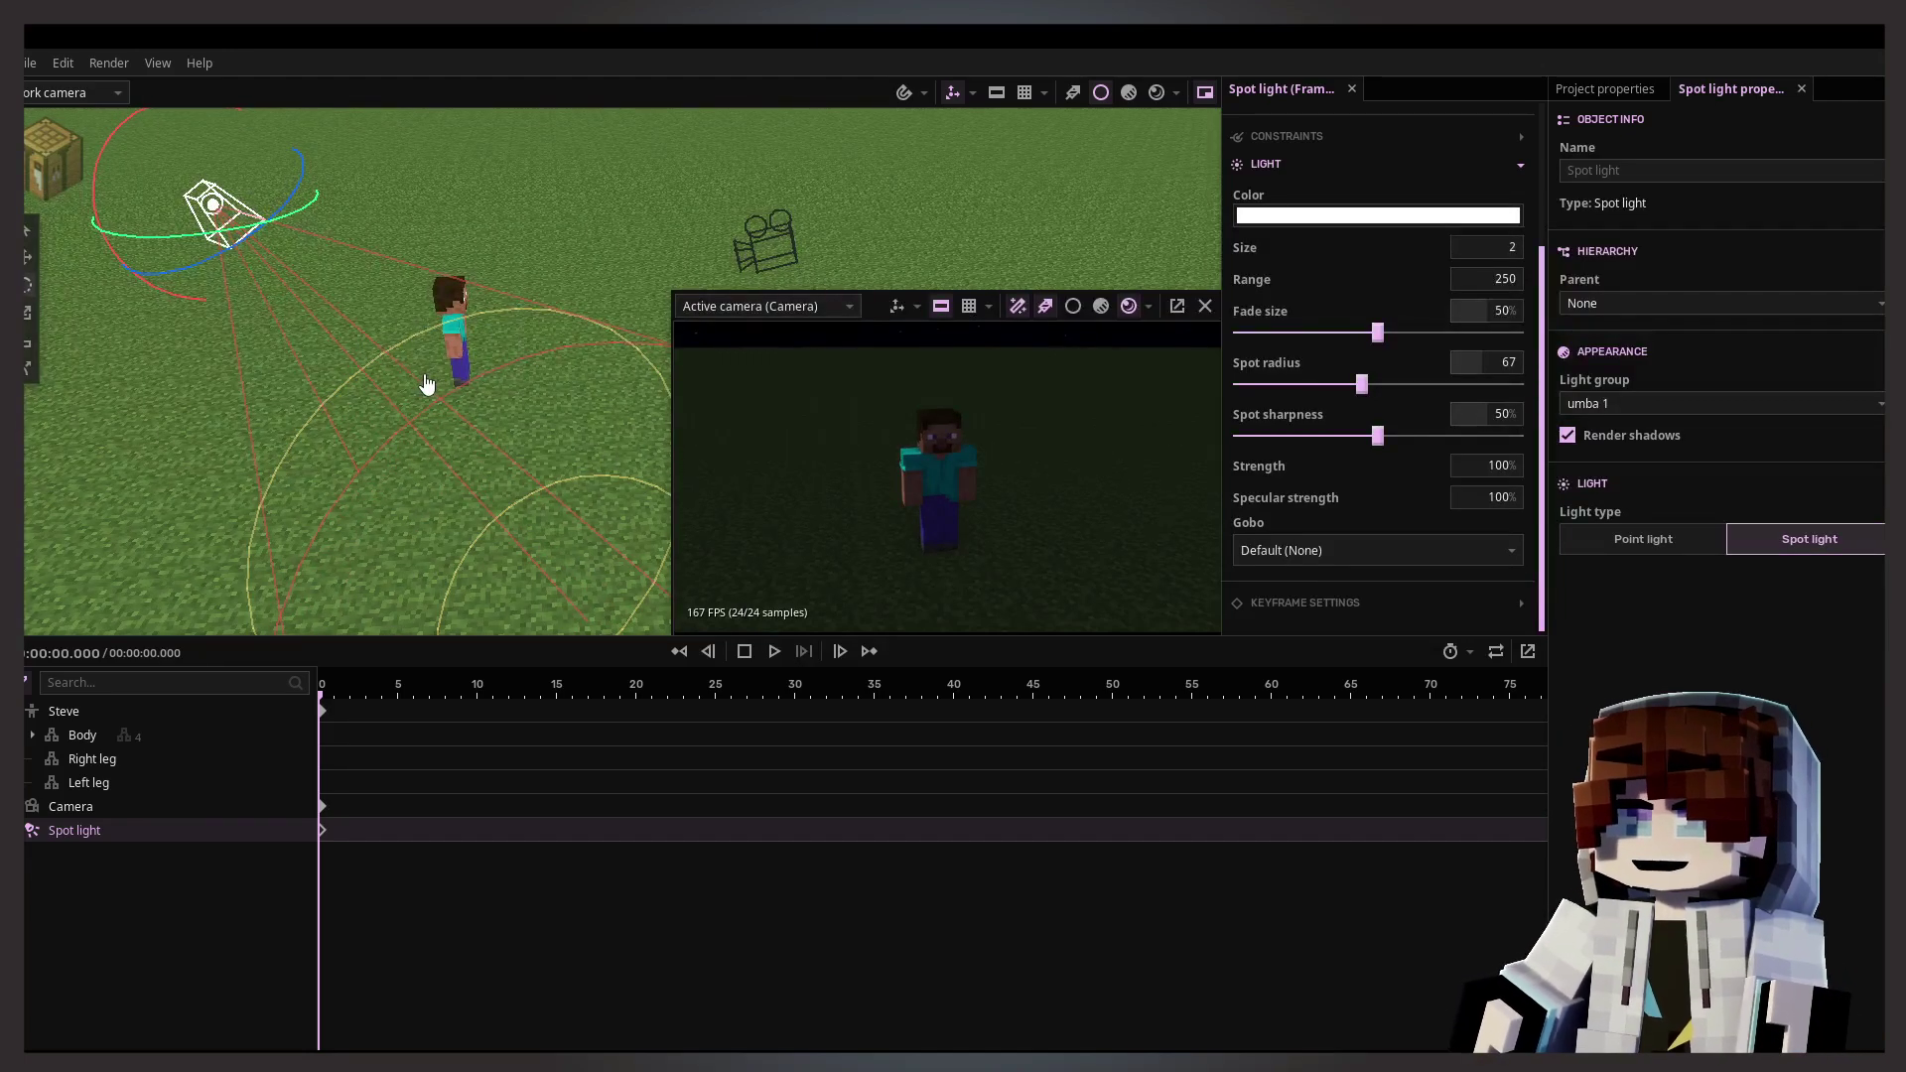
pyautogui.moveTo(193, 124); pyautogui.dragTo(306, 523)
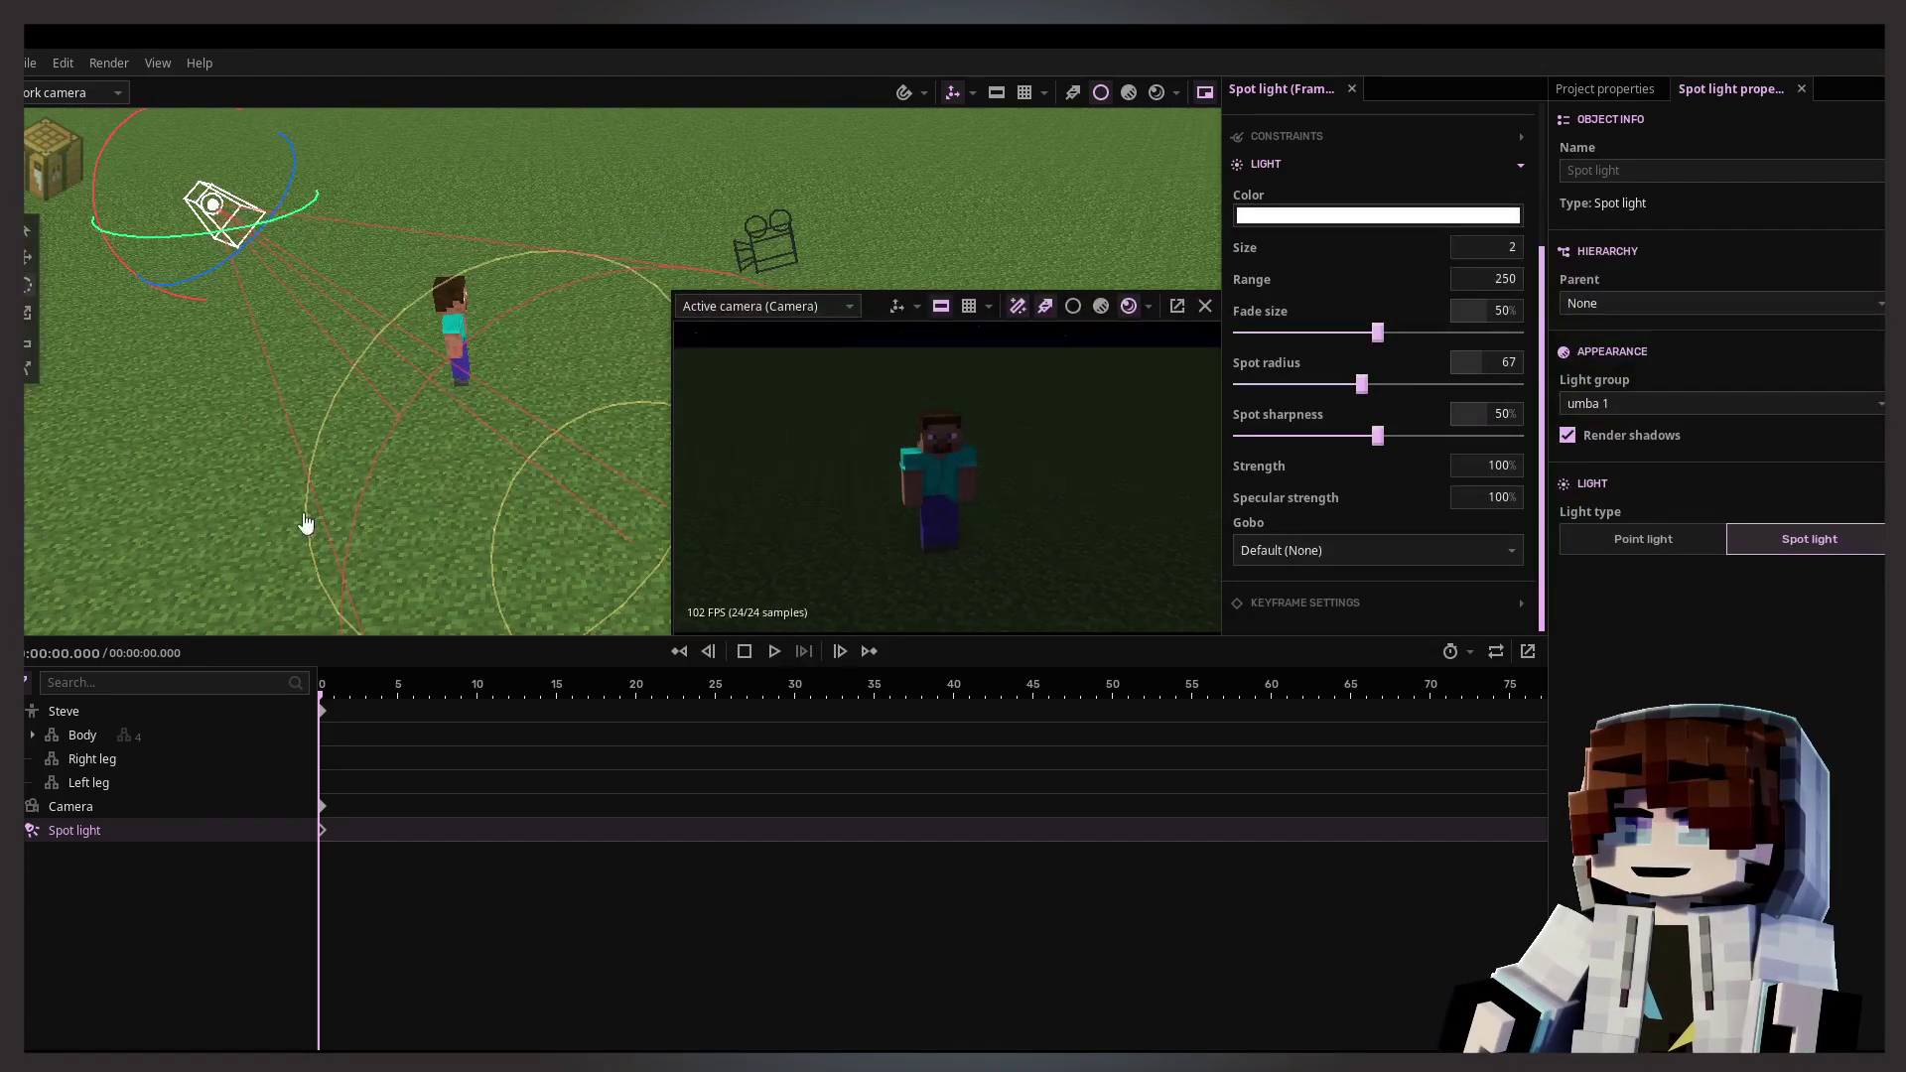
# Step: Move the spot light above Steve in the timeline order
pyautogui.click(39, 837)
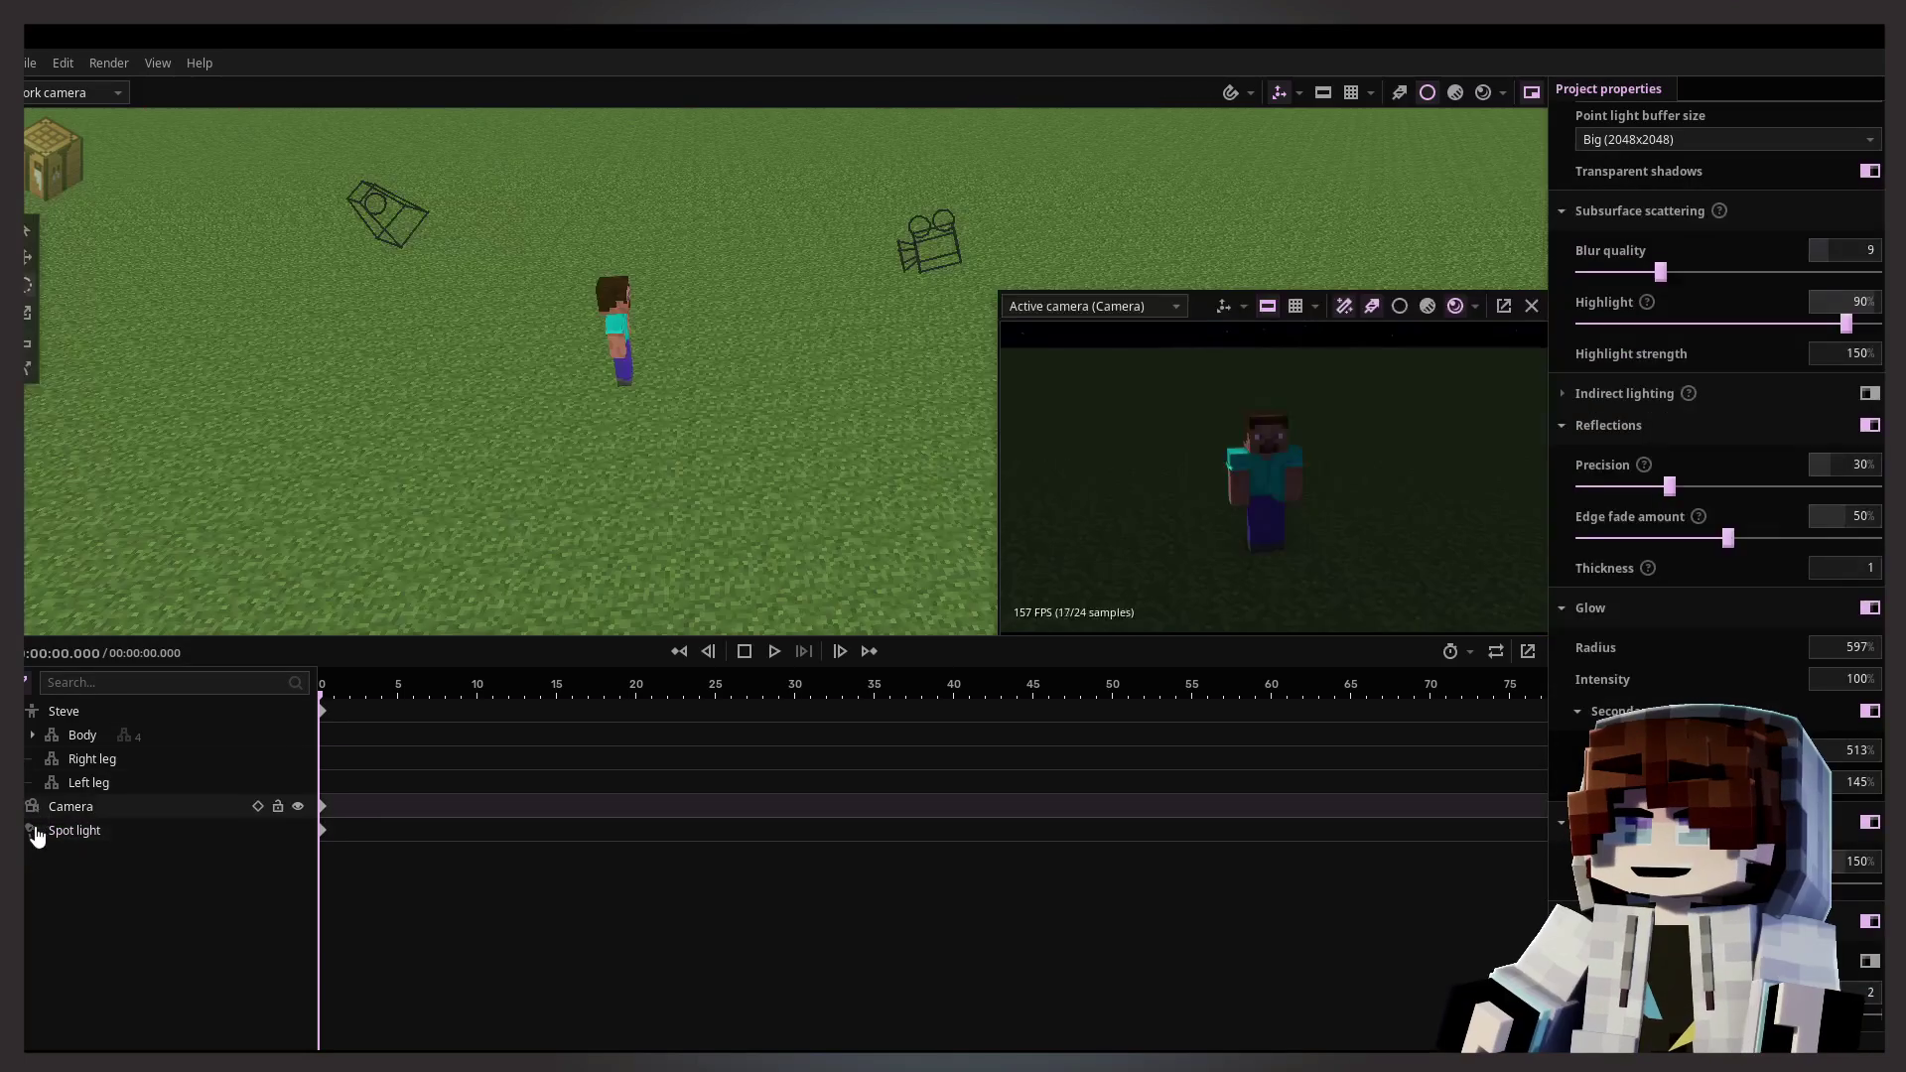
pyautogui.moveTo(42, 837); pyautogui.dragTo(60, 702)
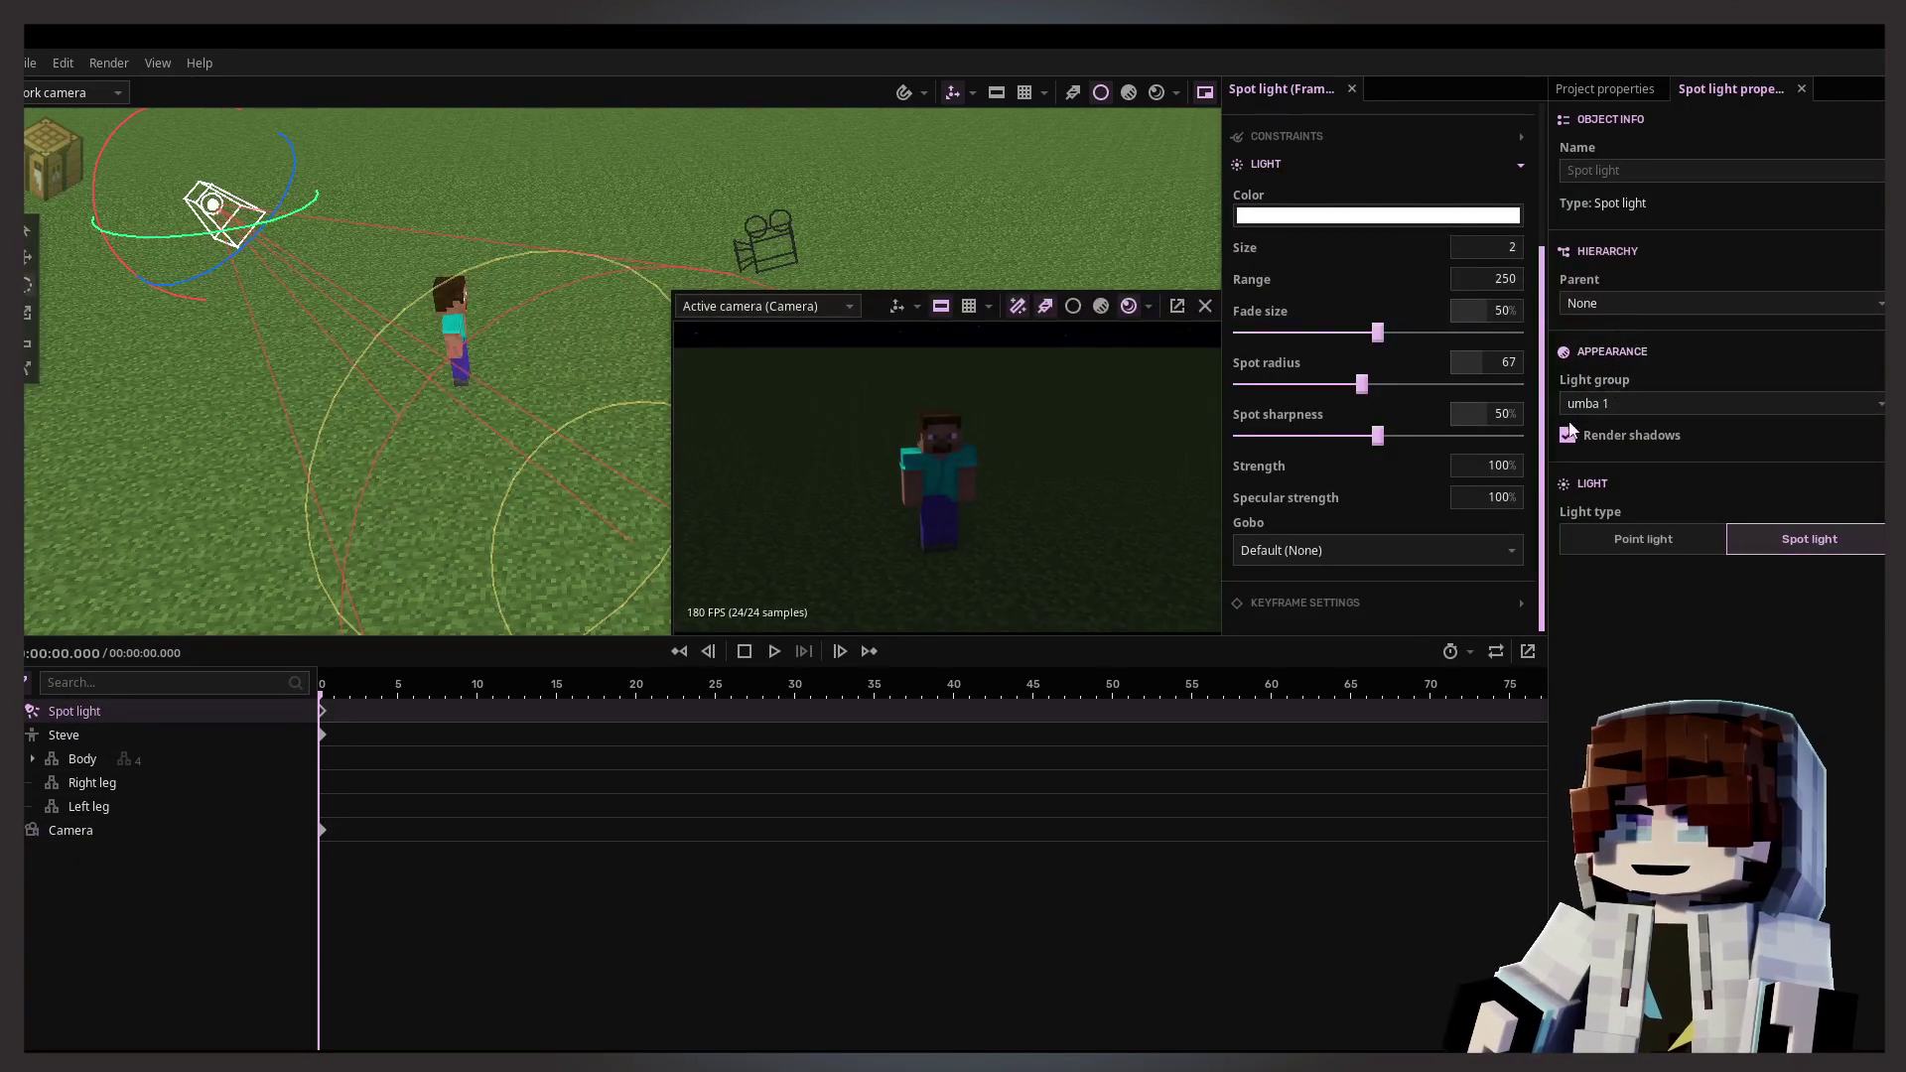
# Step: Switch the spot light's light group to umba 2 and back to umba 1 to compare the lighting on Steve
pyautogui.click(1605, 404)
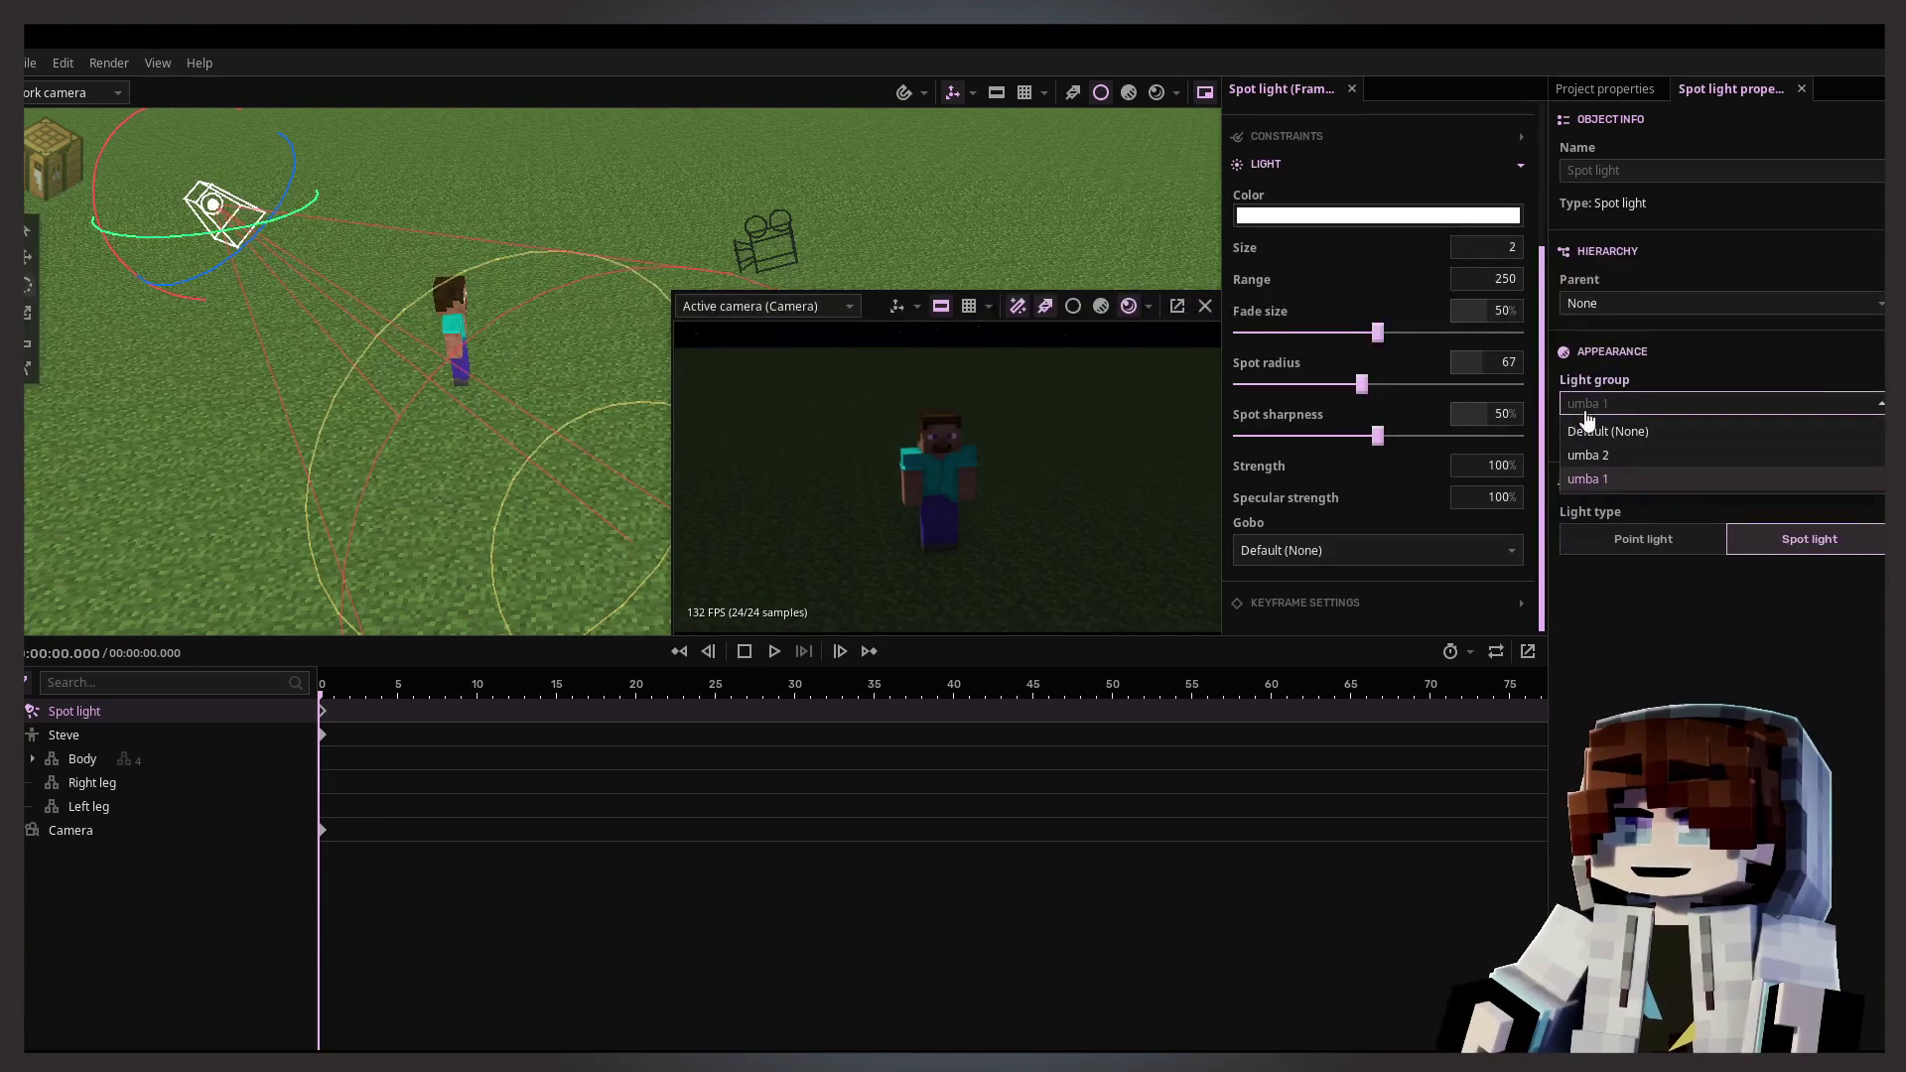
pyautogui.click(1593, 455)
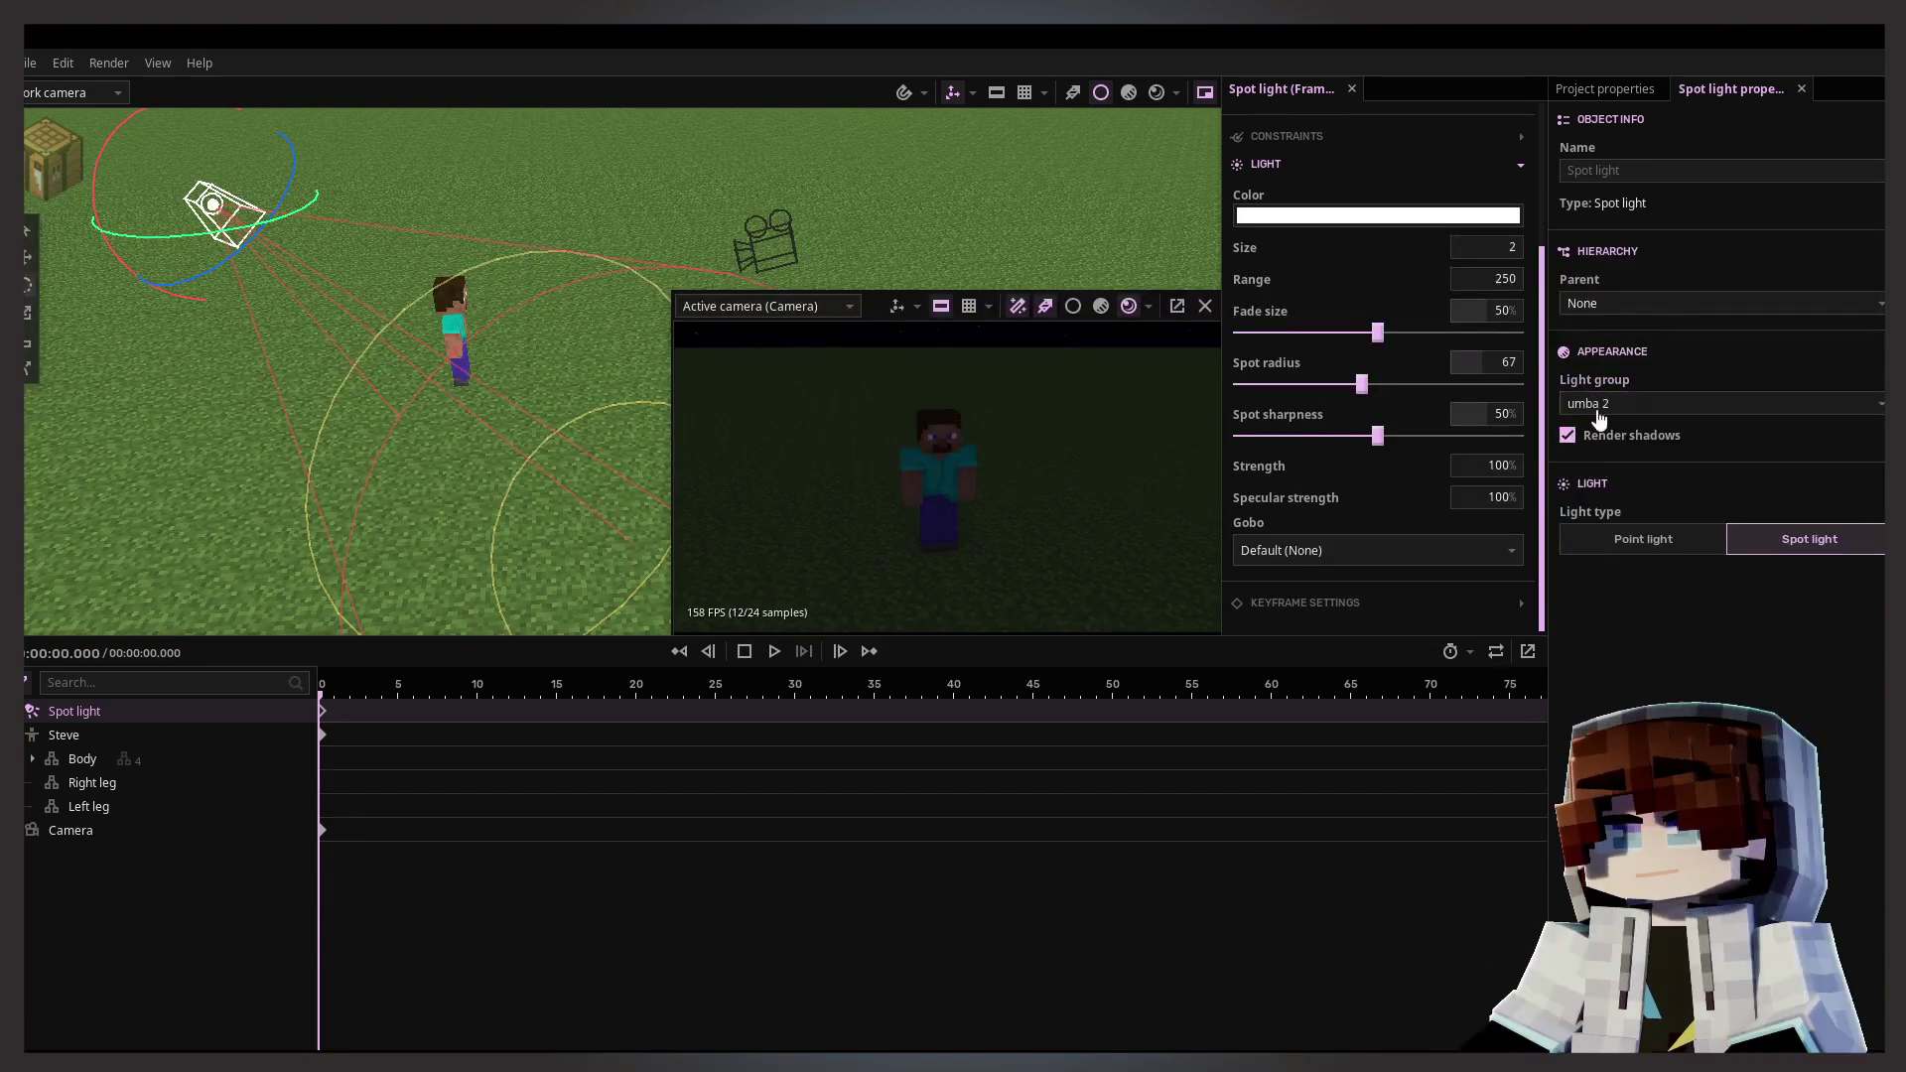
pyautogui.click(1600, 404)
pyautogui.click(1608, 479)
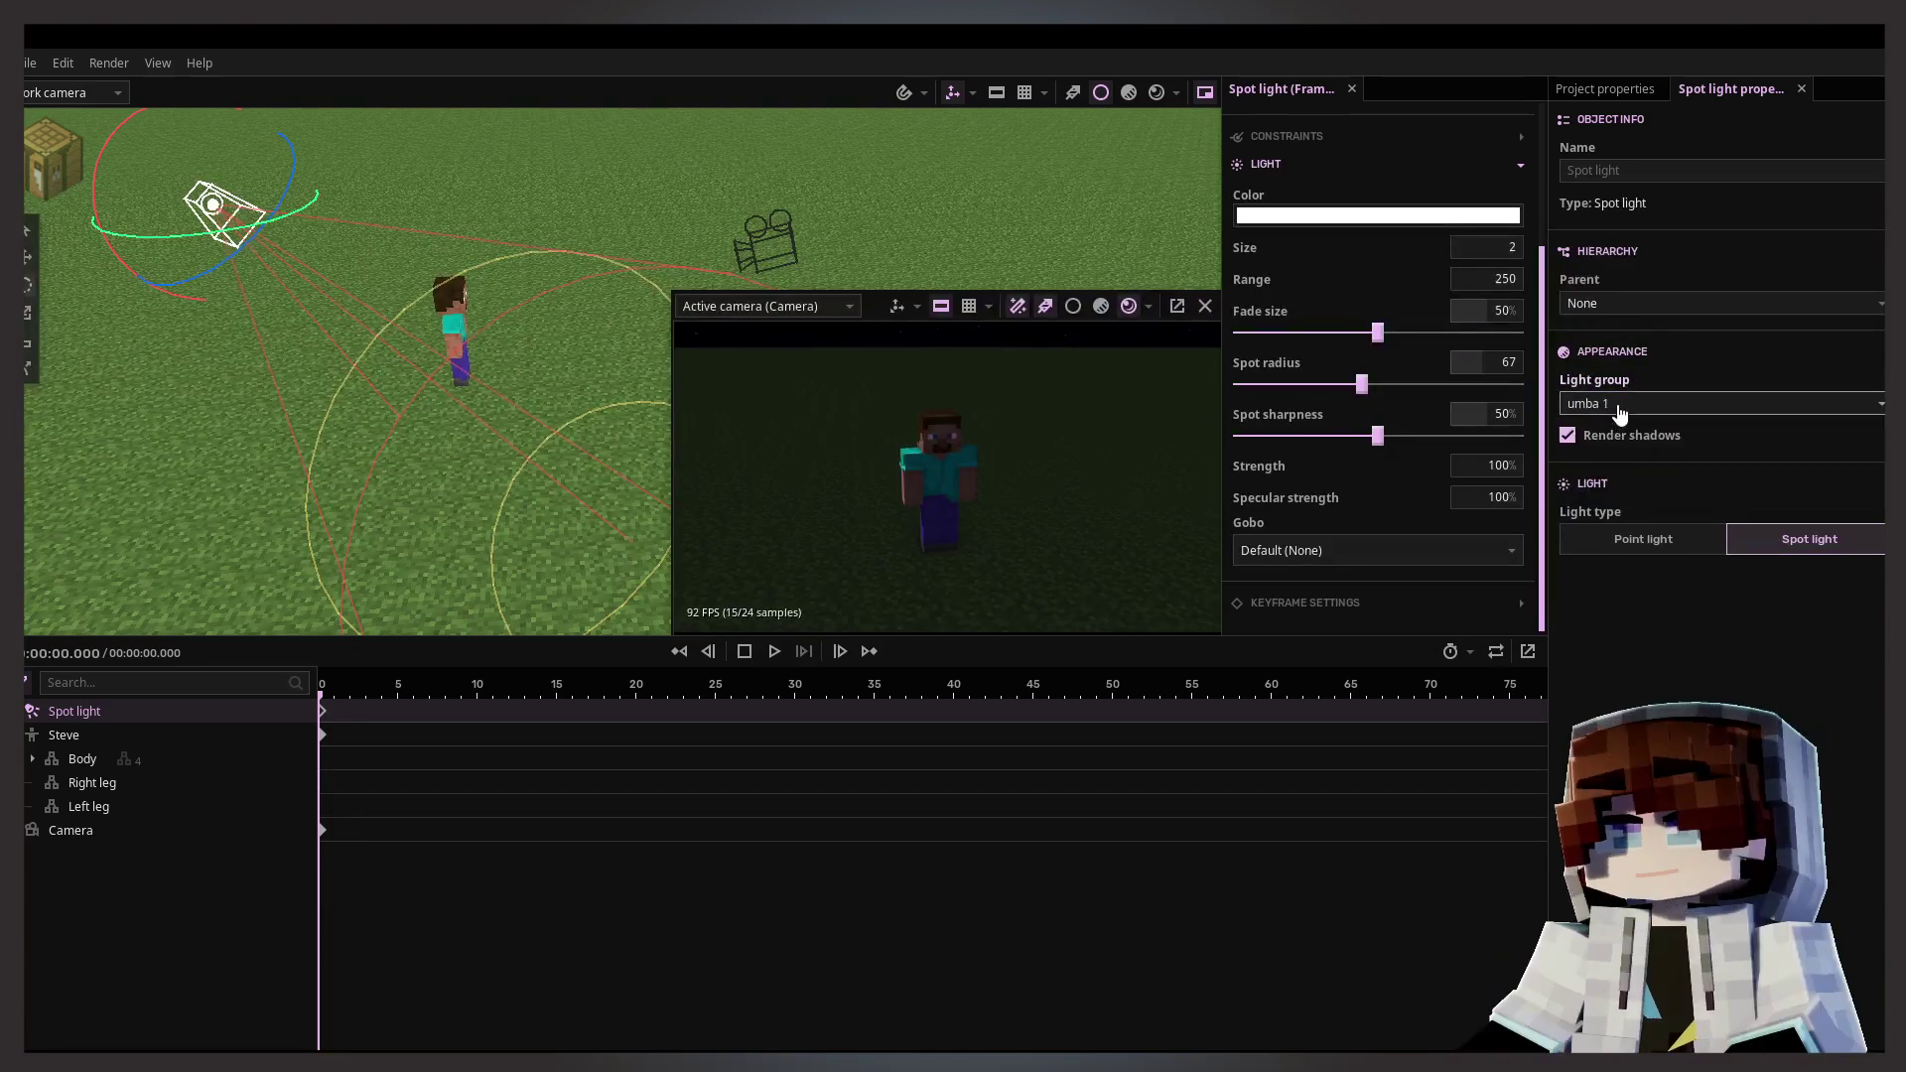
# Step: Review the project's light groups umba 1 and umba 2, and return to the spot light's properties
pyautogui.click(1604, 89)
pyautogui.scroll(3, 1712, 441)
pyautogui.click(1618, 145)
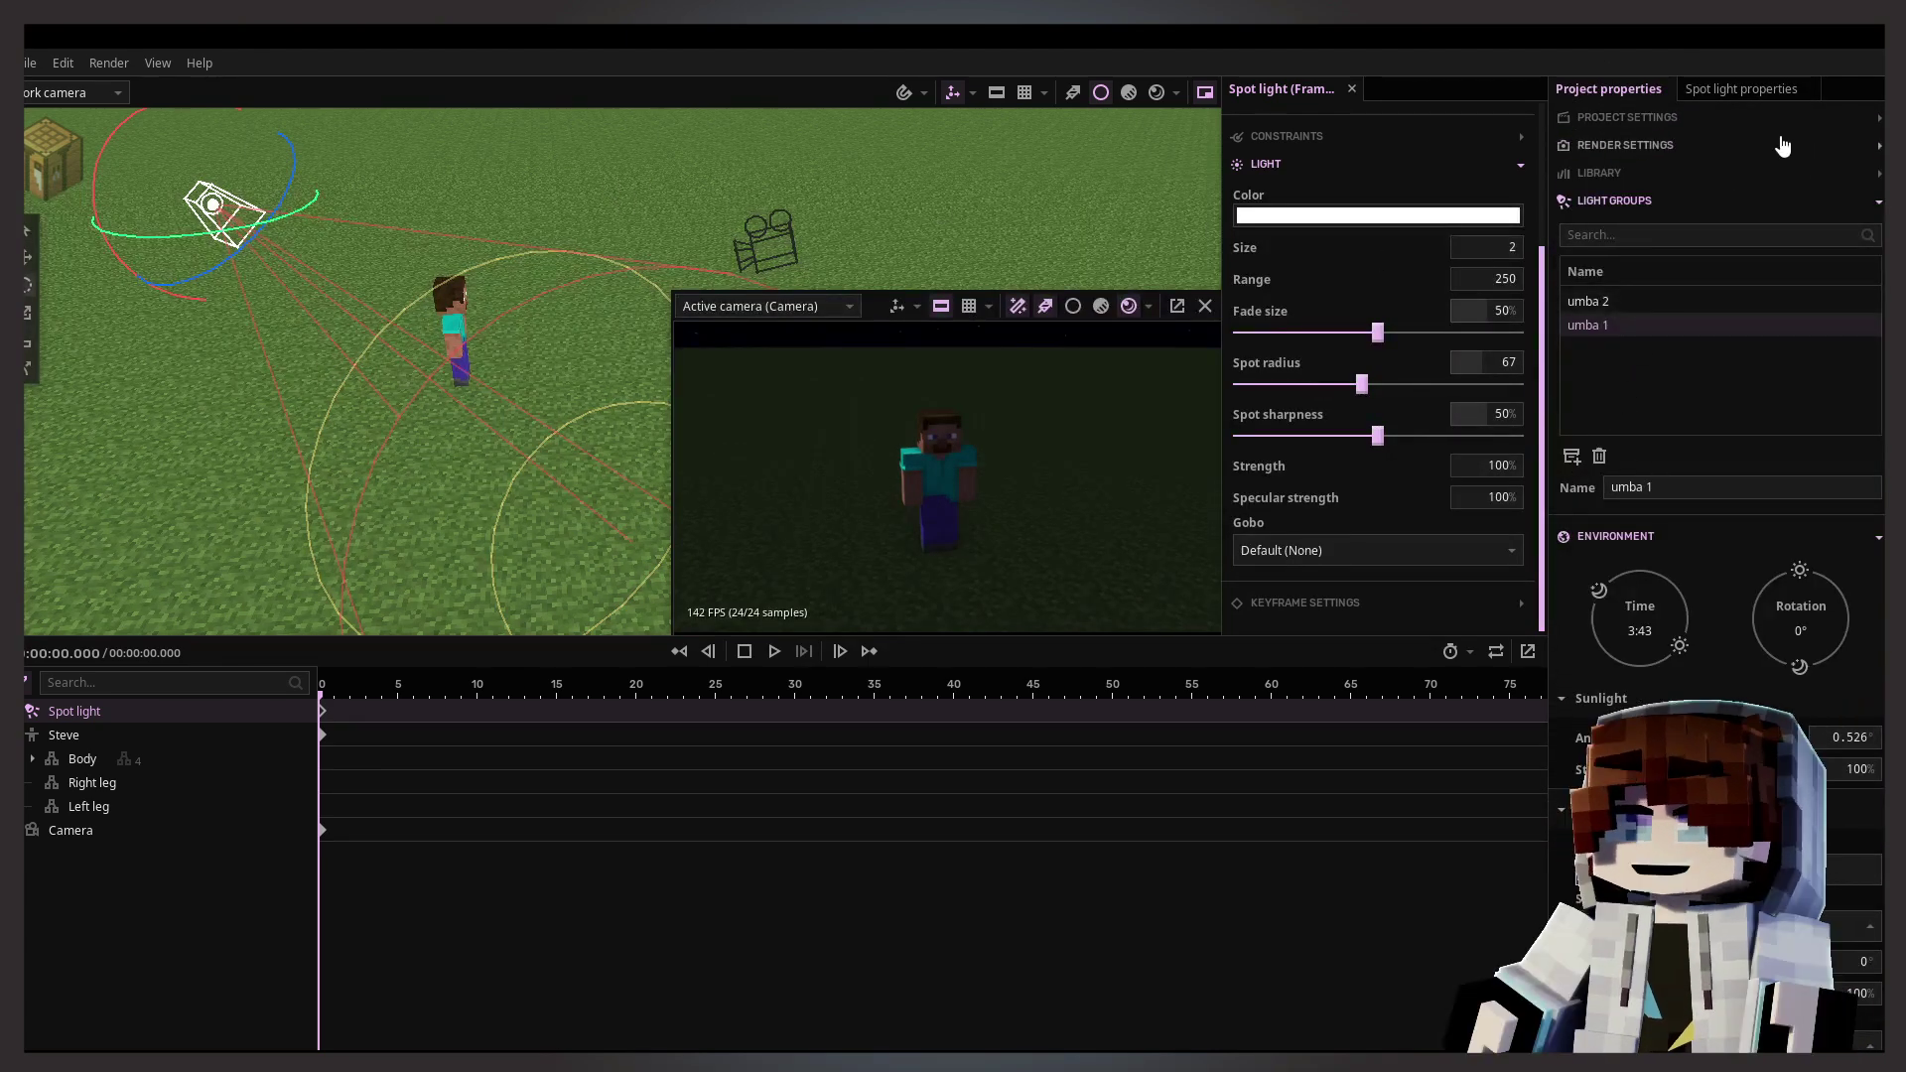
pyautogui.click(1728, 90)
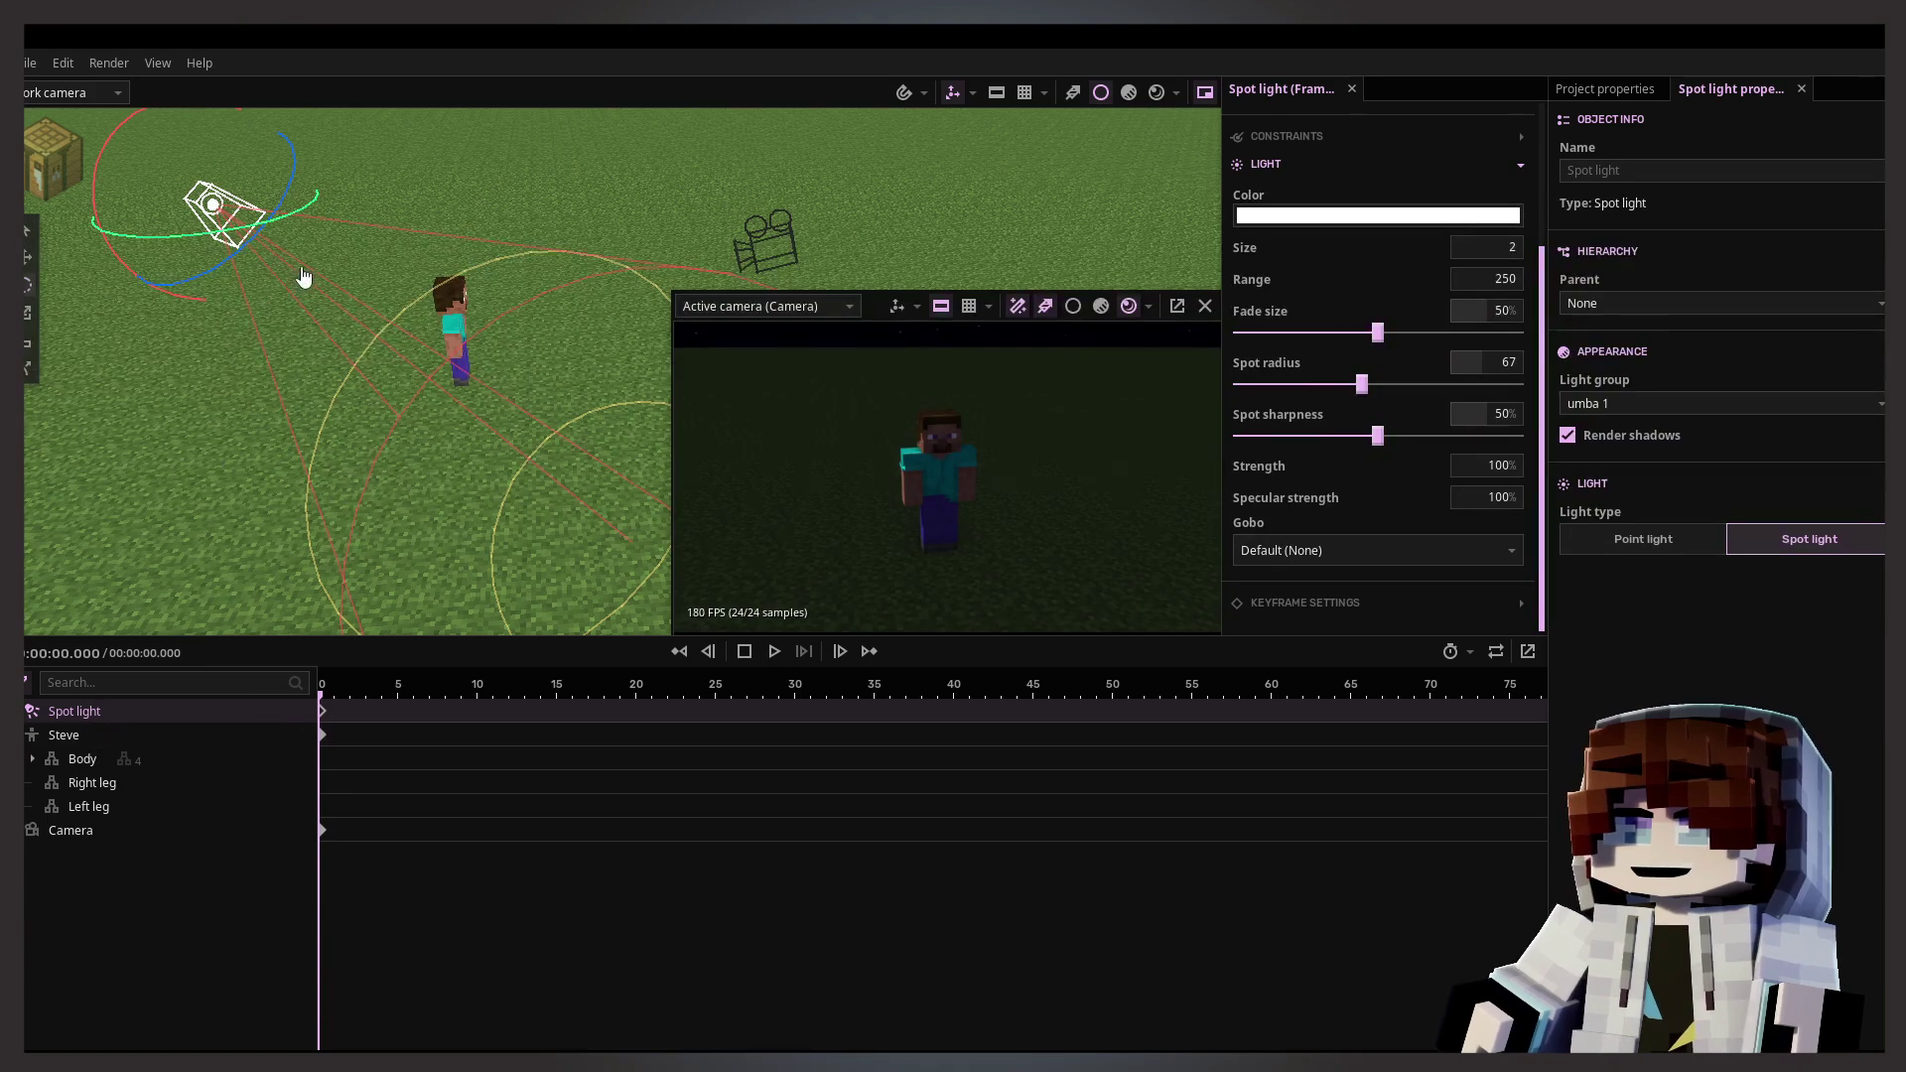
# Step: Duplicate the spot light and move the copy away from the original toward Steve's other side
pyautogui.hotkey('ctrl', 'd')
pyautogui.scroll(5, 609, 169)
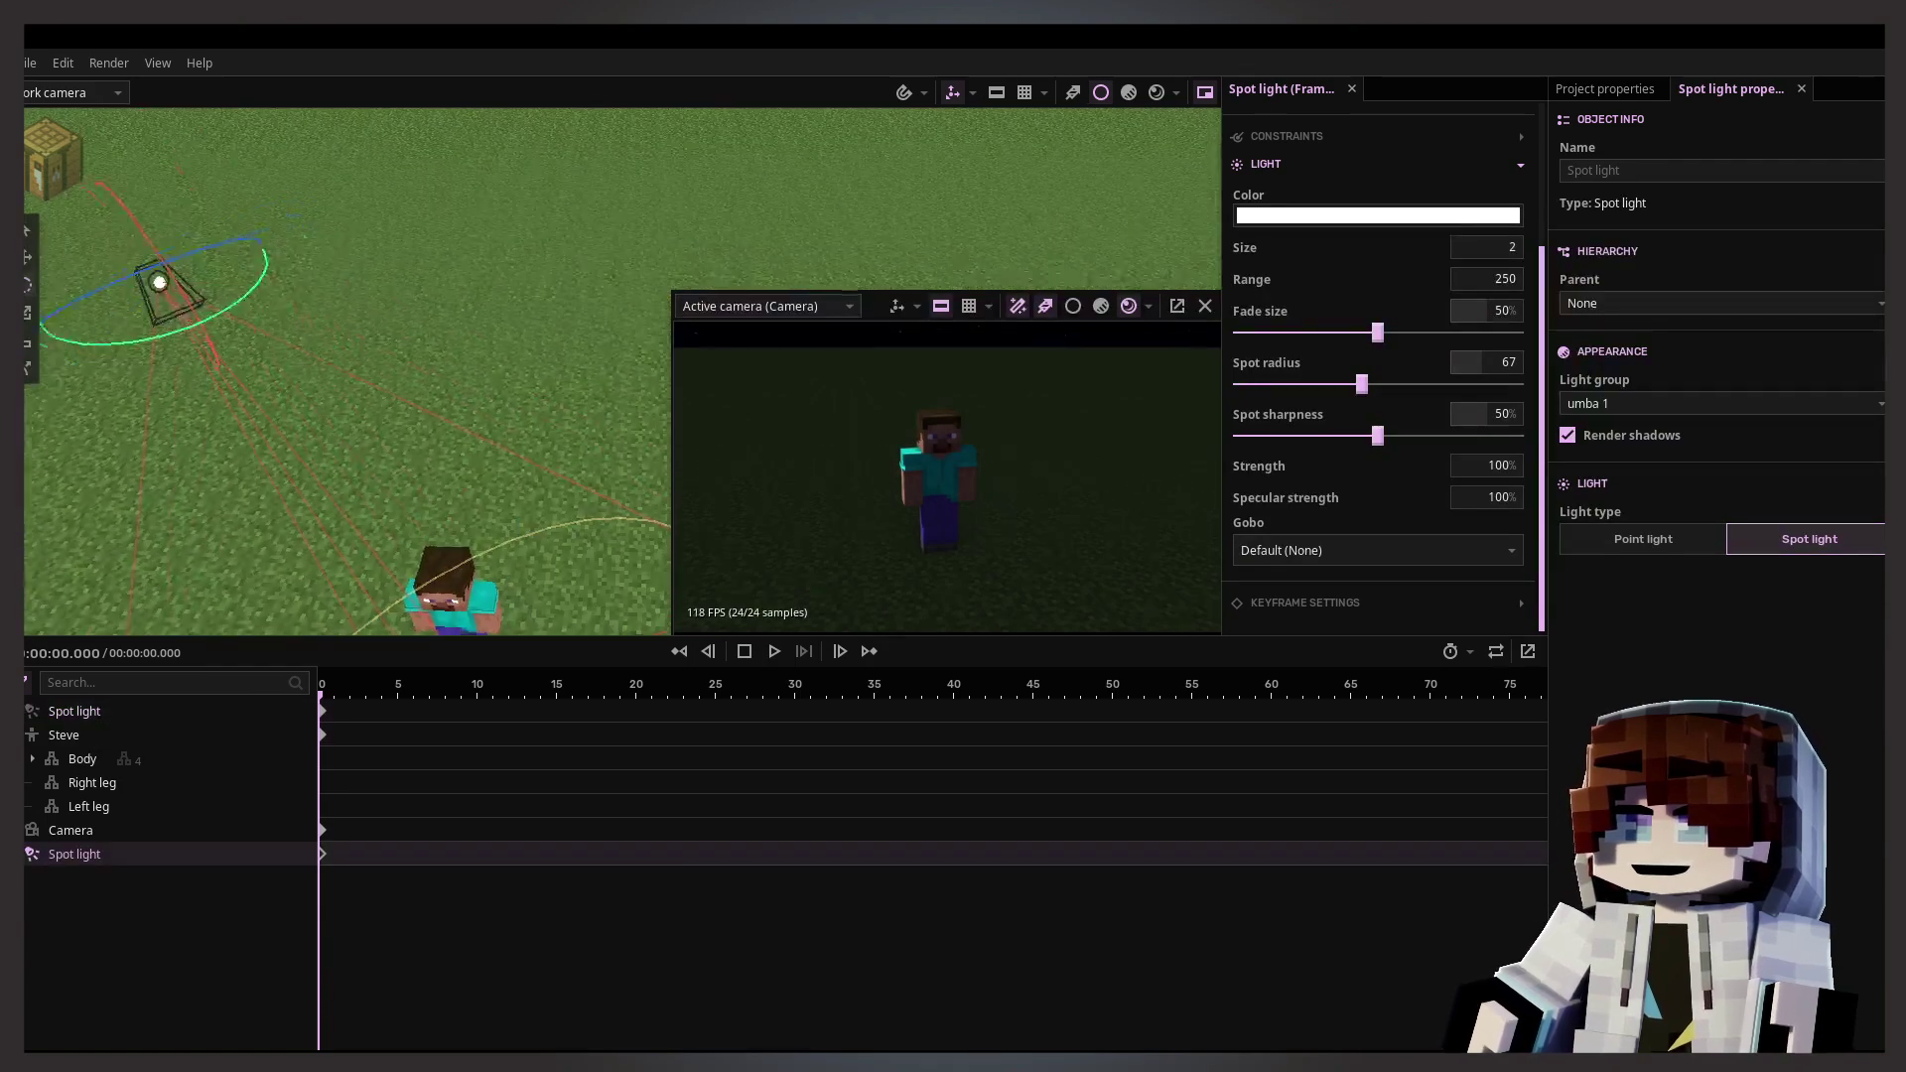
pyautogui.moveTo(275, 288); pyautogui.dragTo(447, 289)
pyautogui.scroll(-3, 460, 289)
pyautogui.press('e')
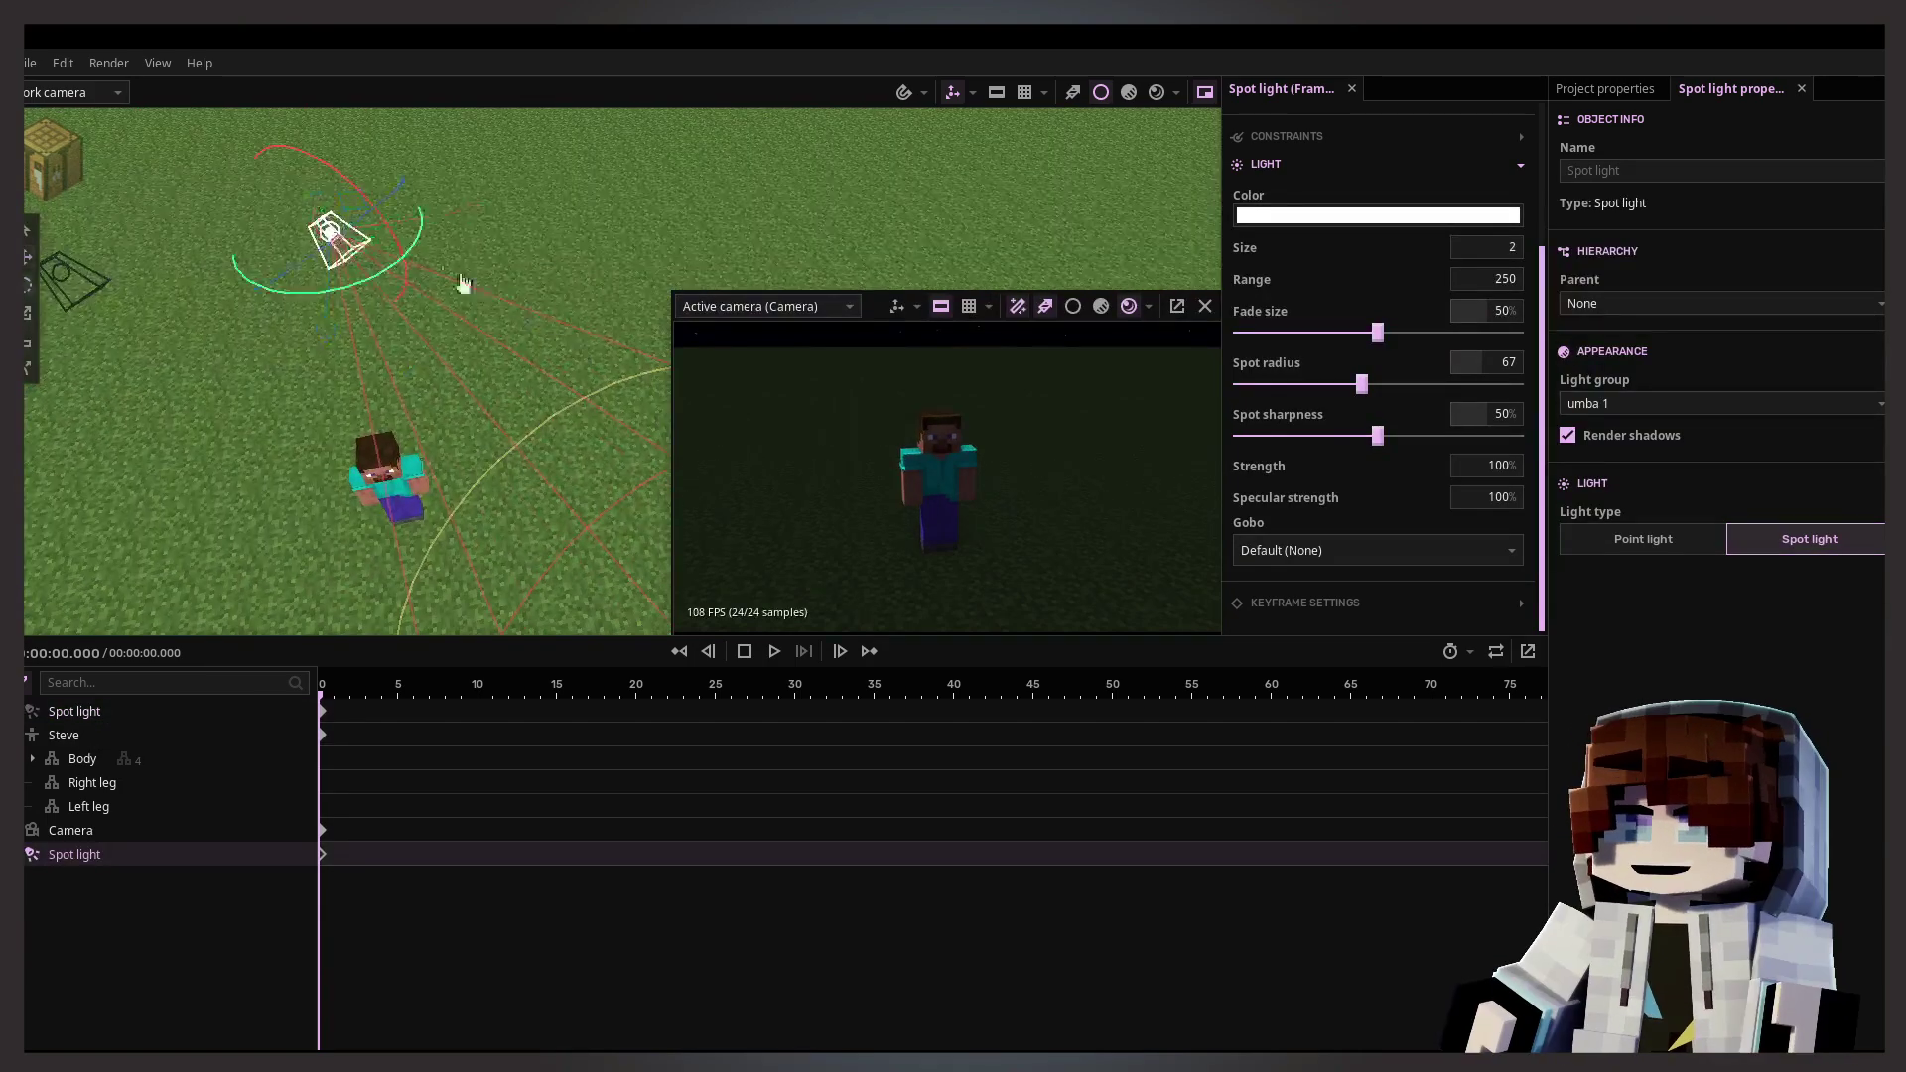
# Step: Aim the duplicated spot light at Steve from his other side, with light group Default (None) and a red color
pyautogui.moveTo(626, 358); pyautogui.dragTo(608, 487)
pyautogui.moveTo(589, 308); pyautogui.dragTo(536, 412, button='middle')
pyautogui.moveTo(585, 394); pyautogui.dragTo(626, 303)
pyautogui.press('w')
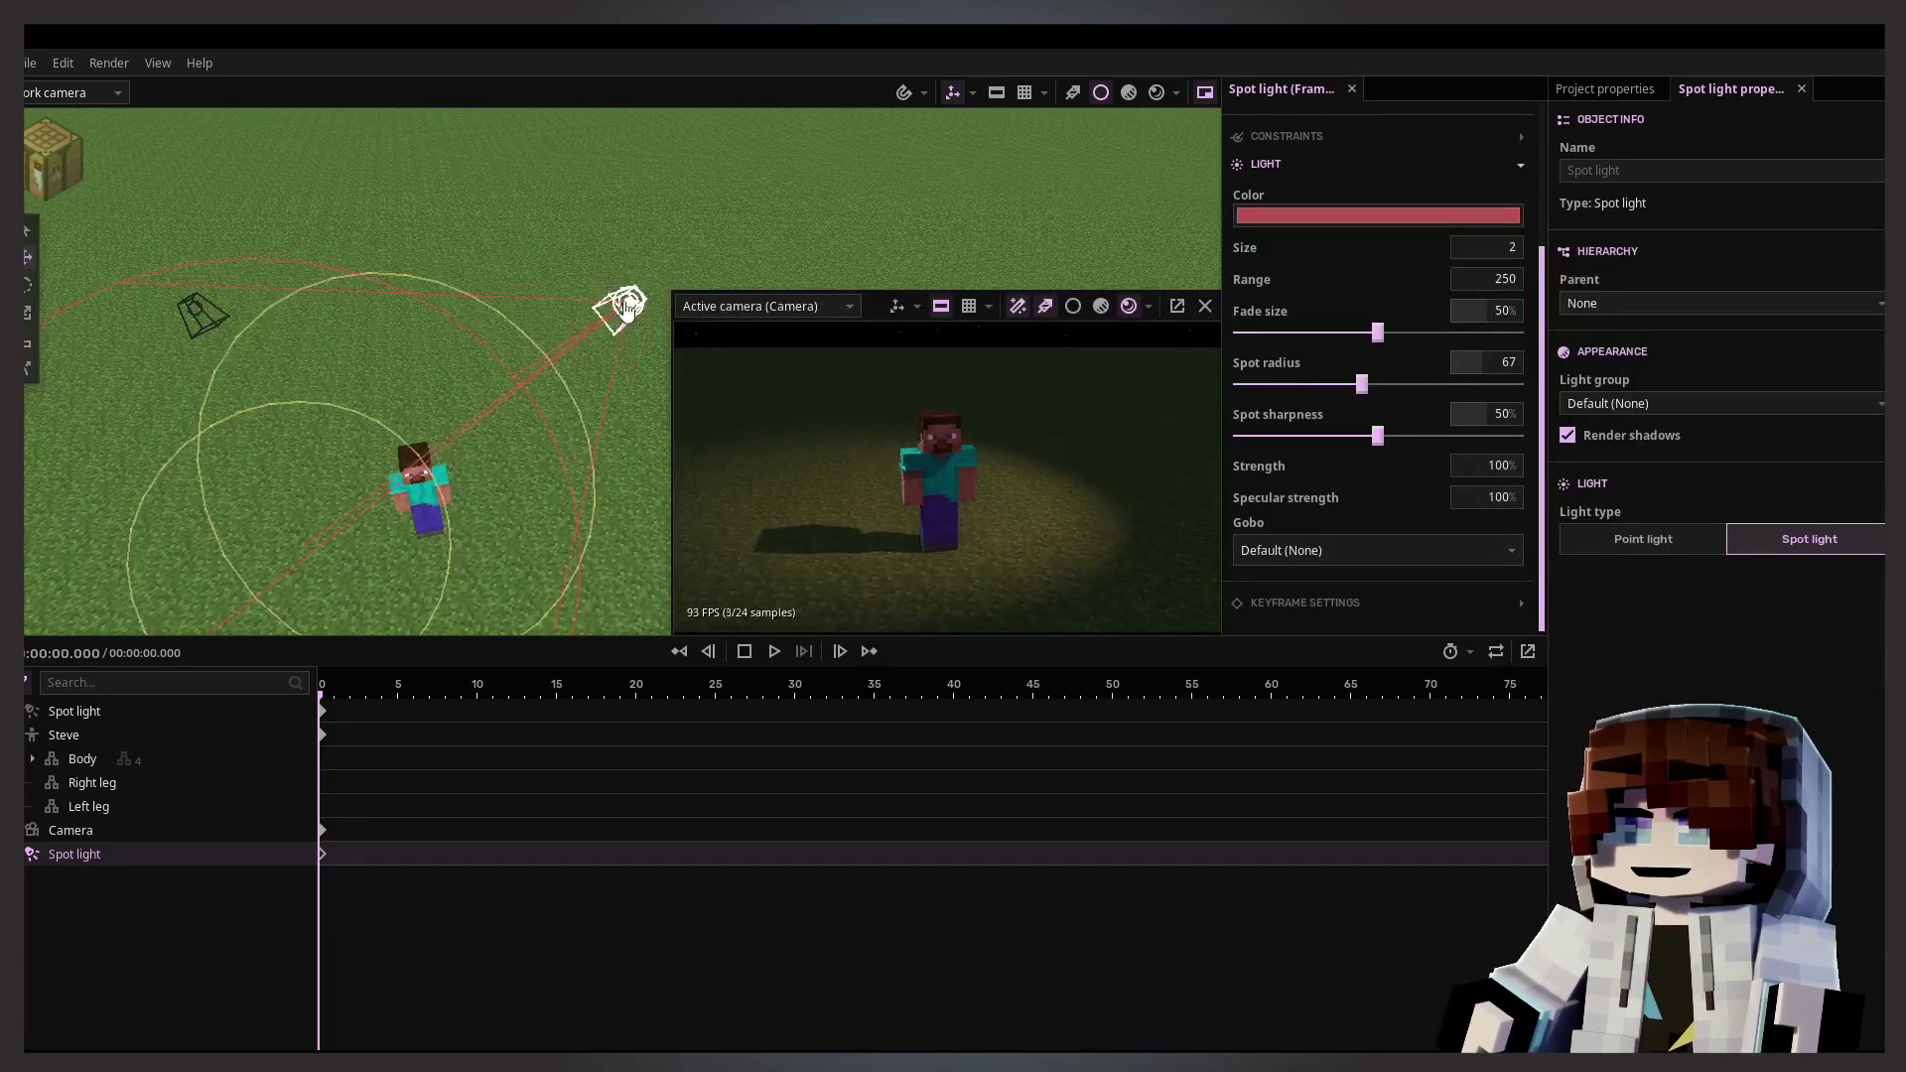
# Step: Duplicate the umba 1 spot light again and create an Alex character beside Steve
pyautogui.click(189, 711)
pyautogui.hotkey('ctrl', 'd')
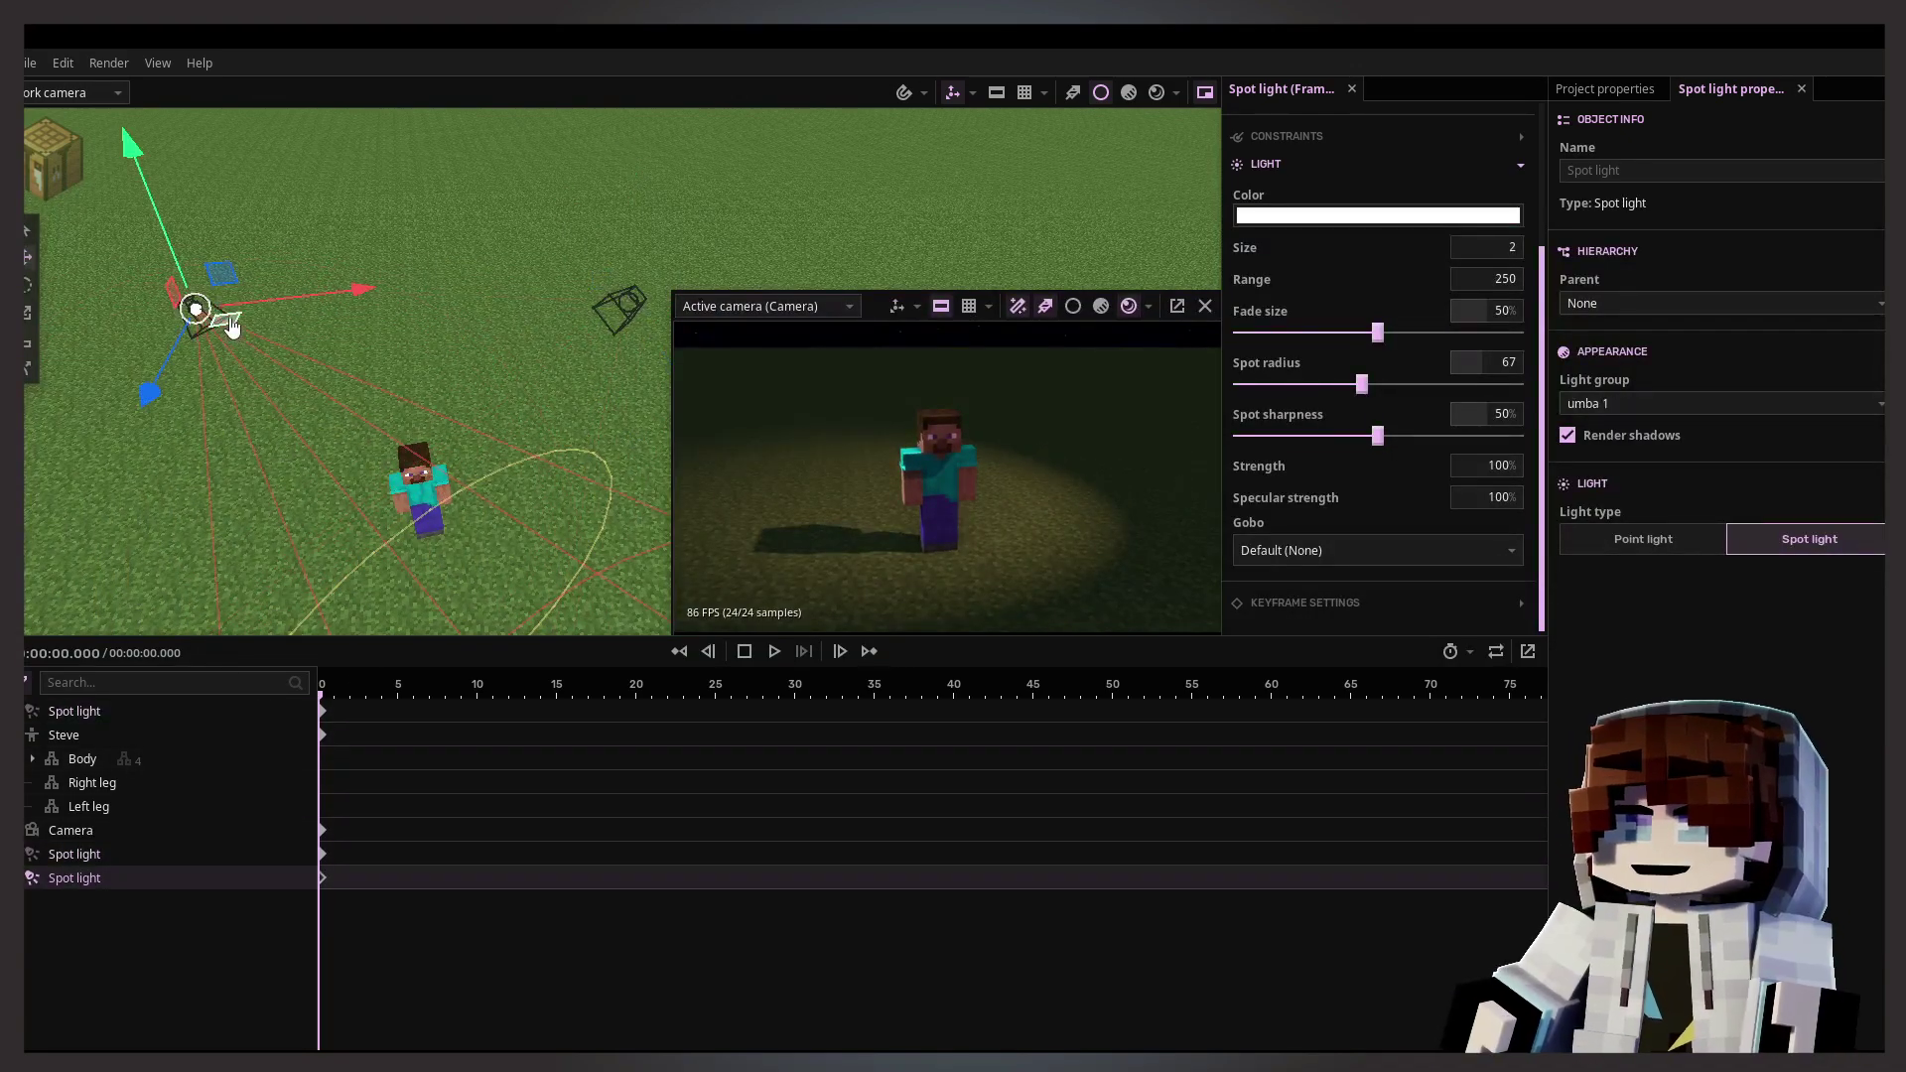
pyautogui.hotkey('ctrl', 'n')
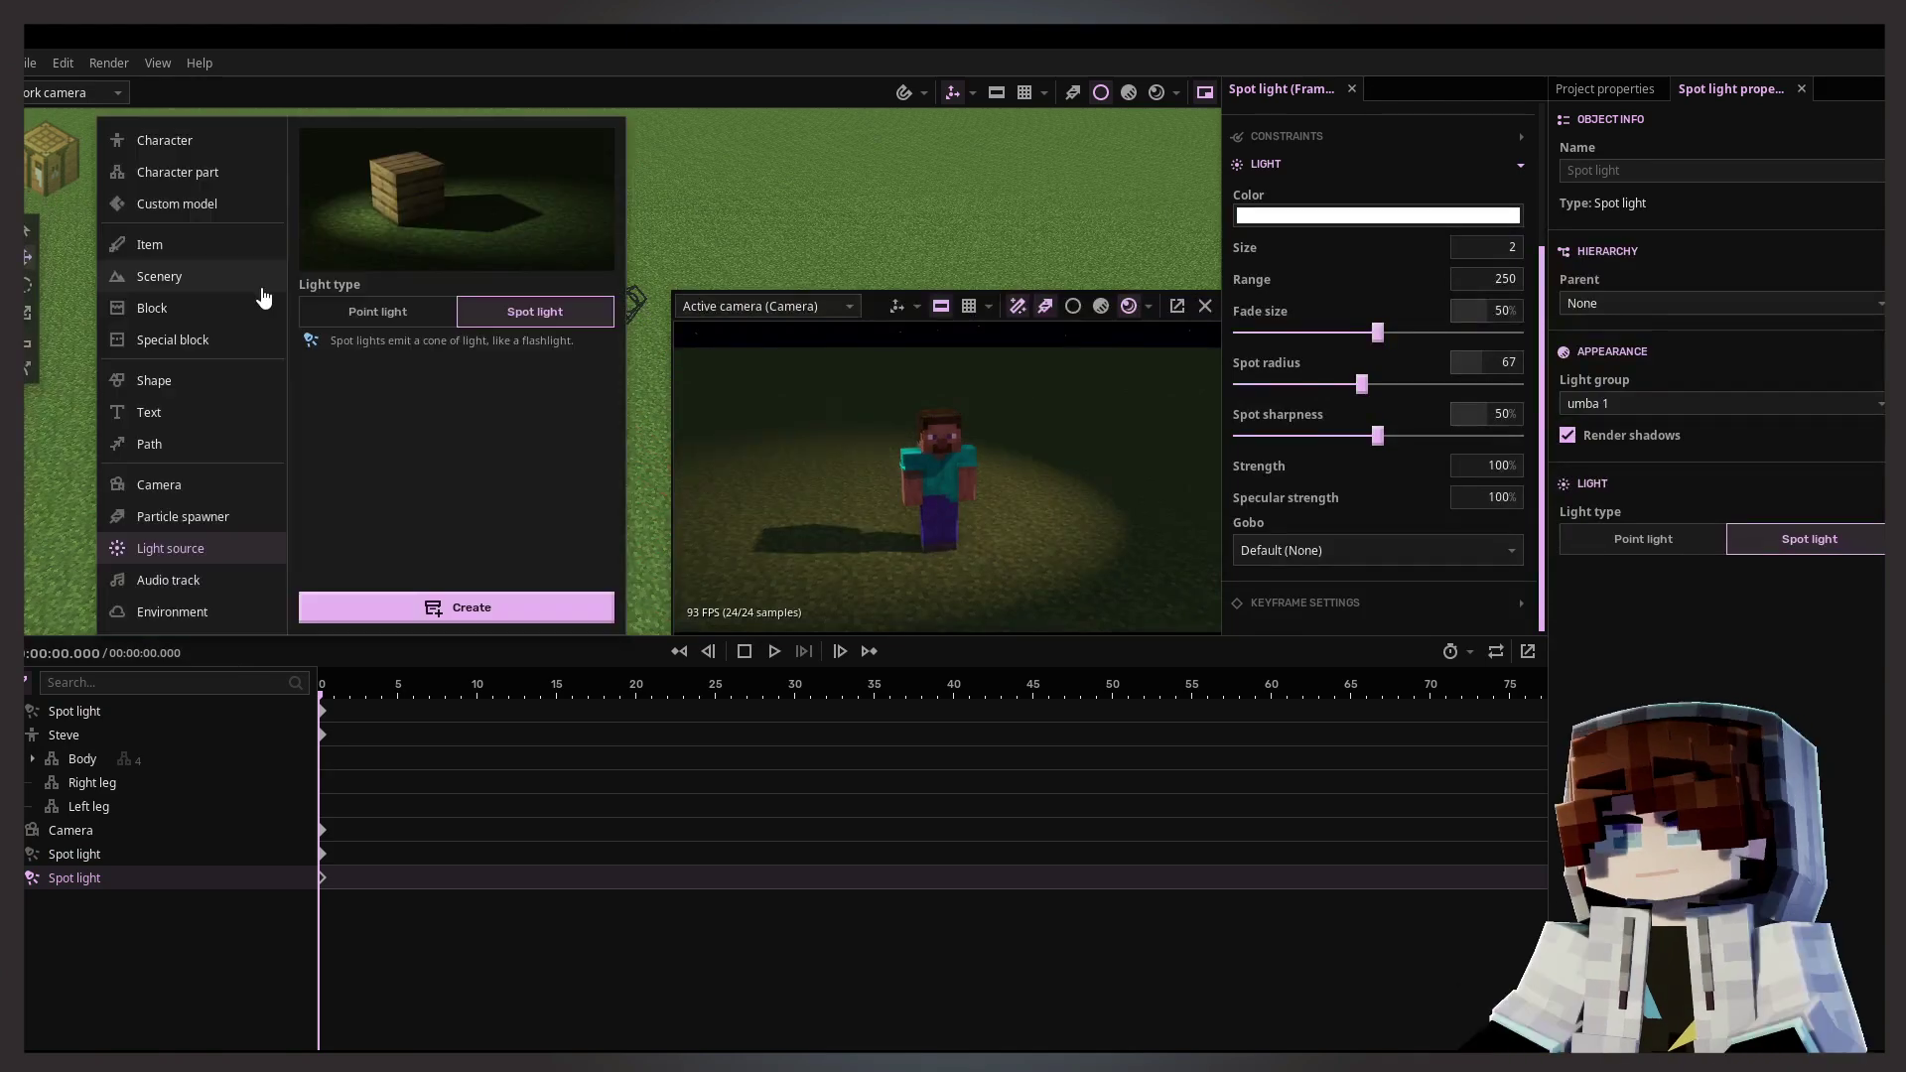
pyautogui.click(195, 159)
pyautogui.click(397, 452)
pyautogui.click(460, 694)
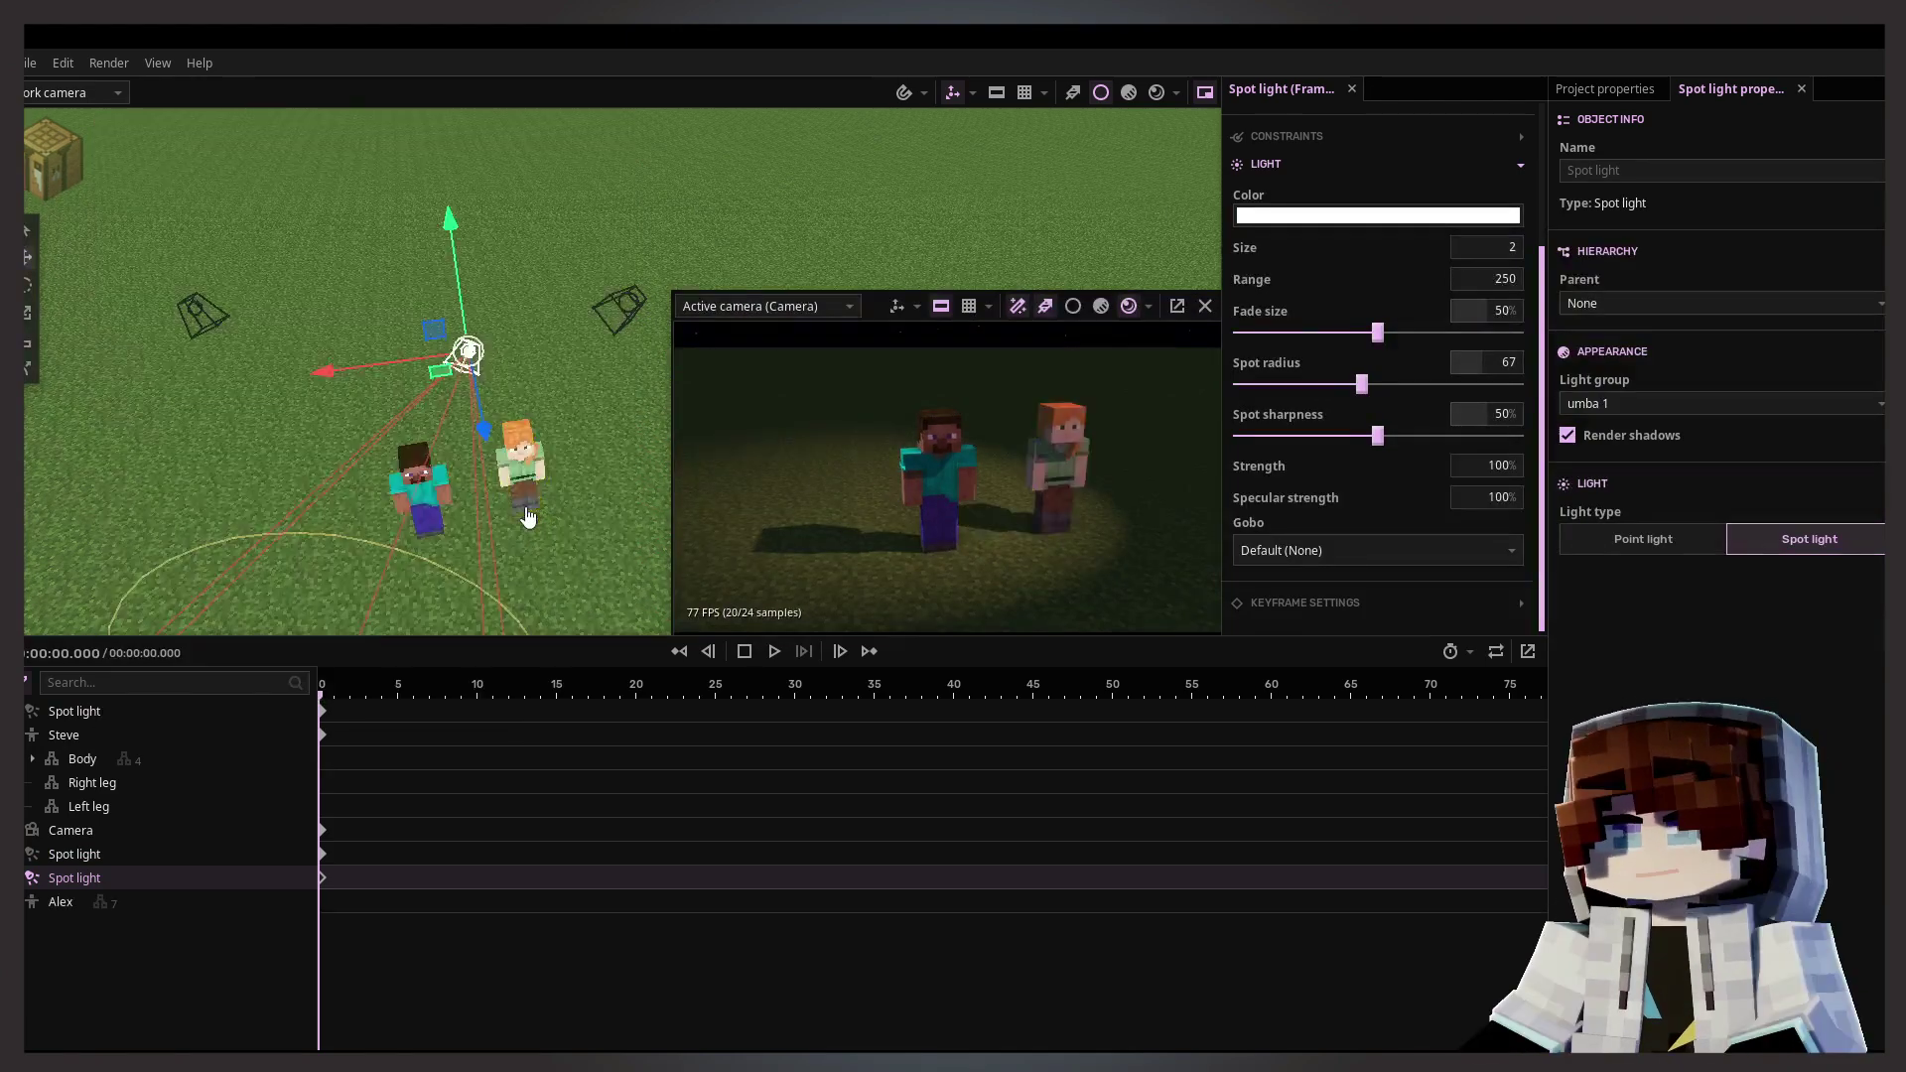
# Step: Select the newest spot light and move it closer to Alex
pyautogui.click(138, 898)
pyautogui.click(446, 251)
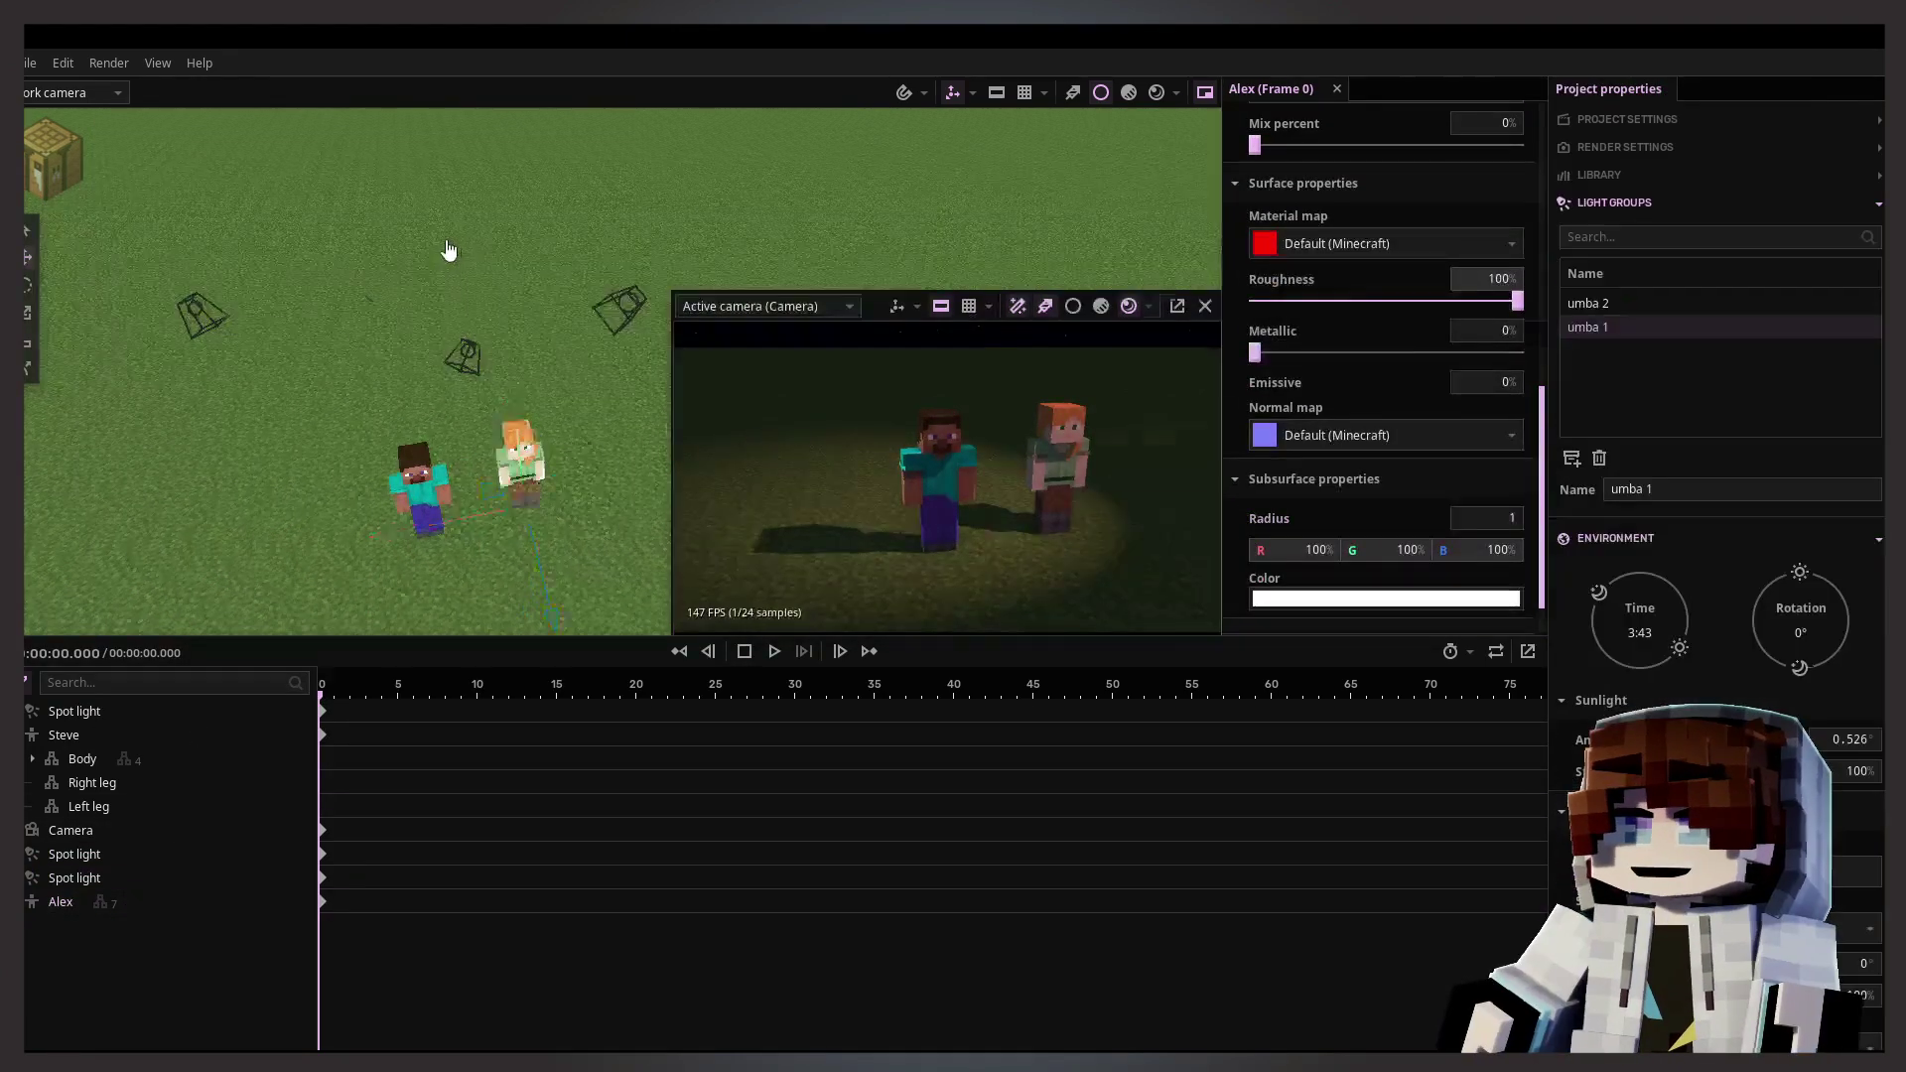
pyautogui.click(608, 373)
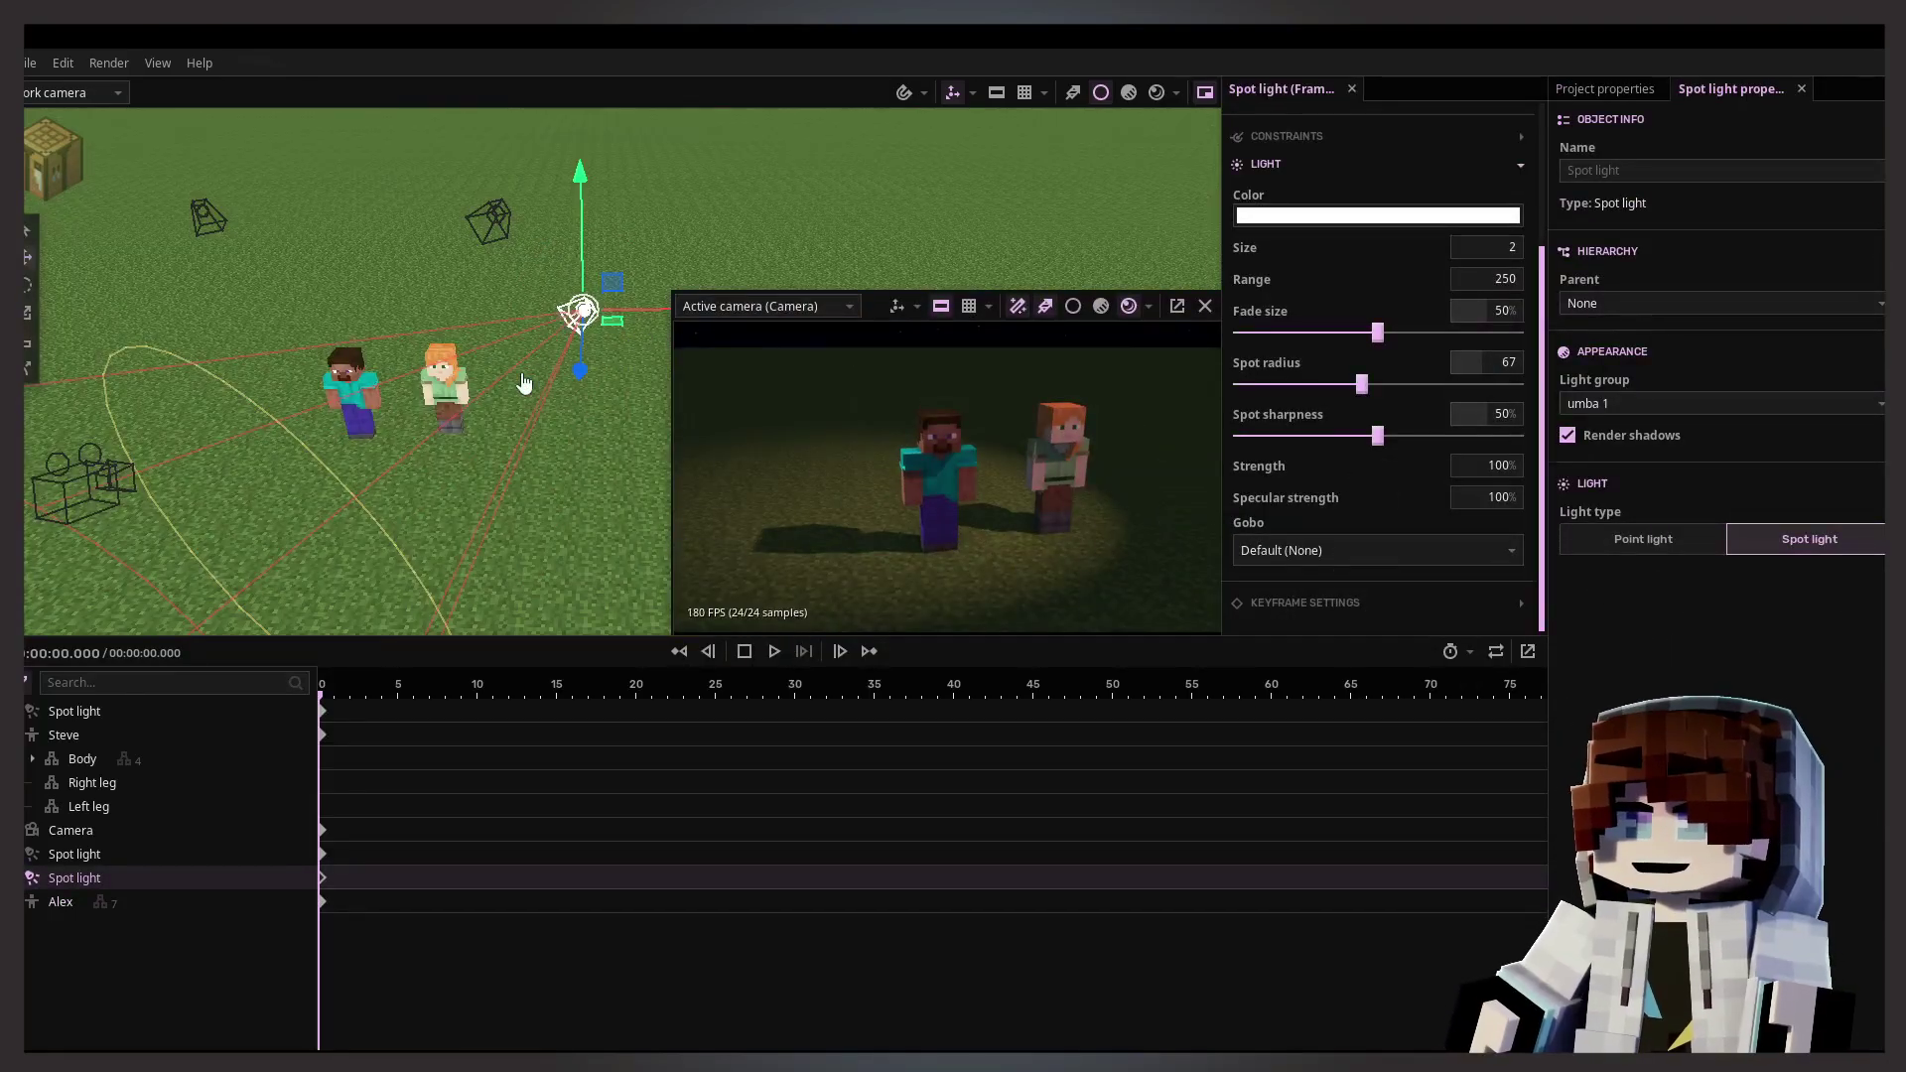
pyautogui.moveTo(613, 311); pyautogui.dragTo(539, 323)
# Step: Assign both the newest spot light and Alex to the umba 2 light group
pyautogui.click(1616, 403)
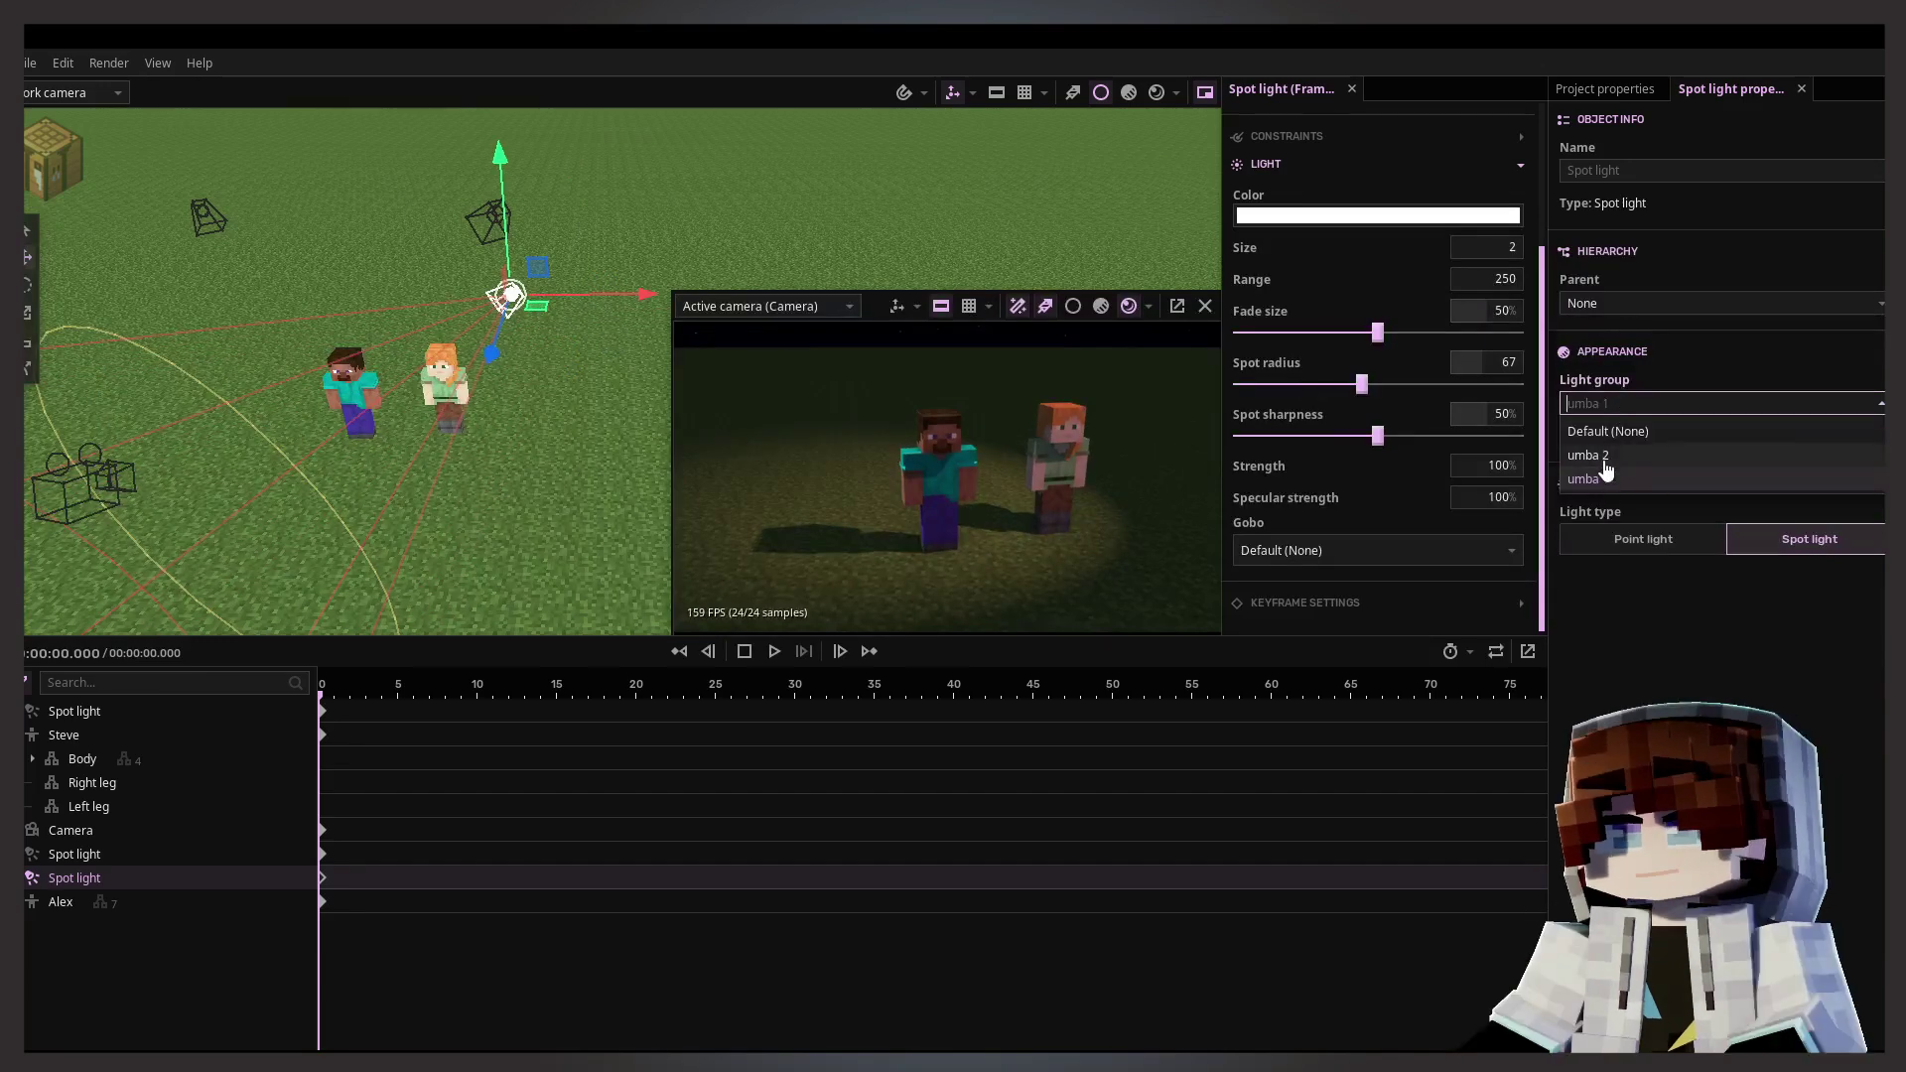
pyautogui.click(1599, 456)
pyautogui.click(93, 907)
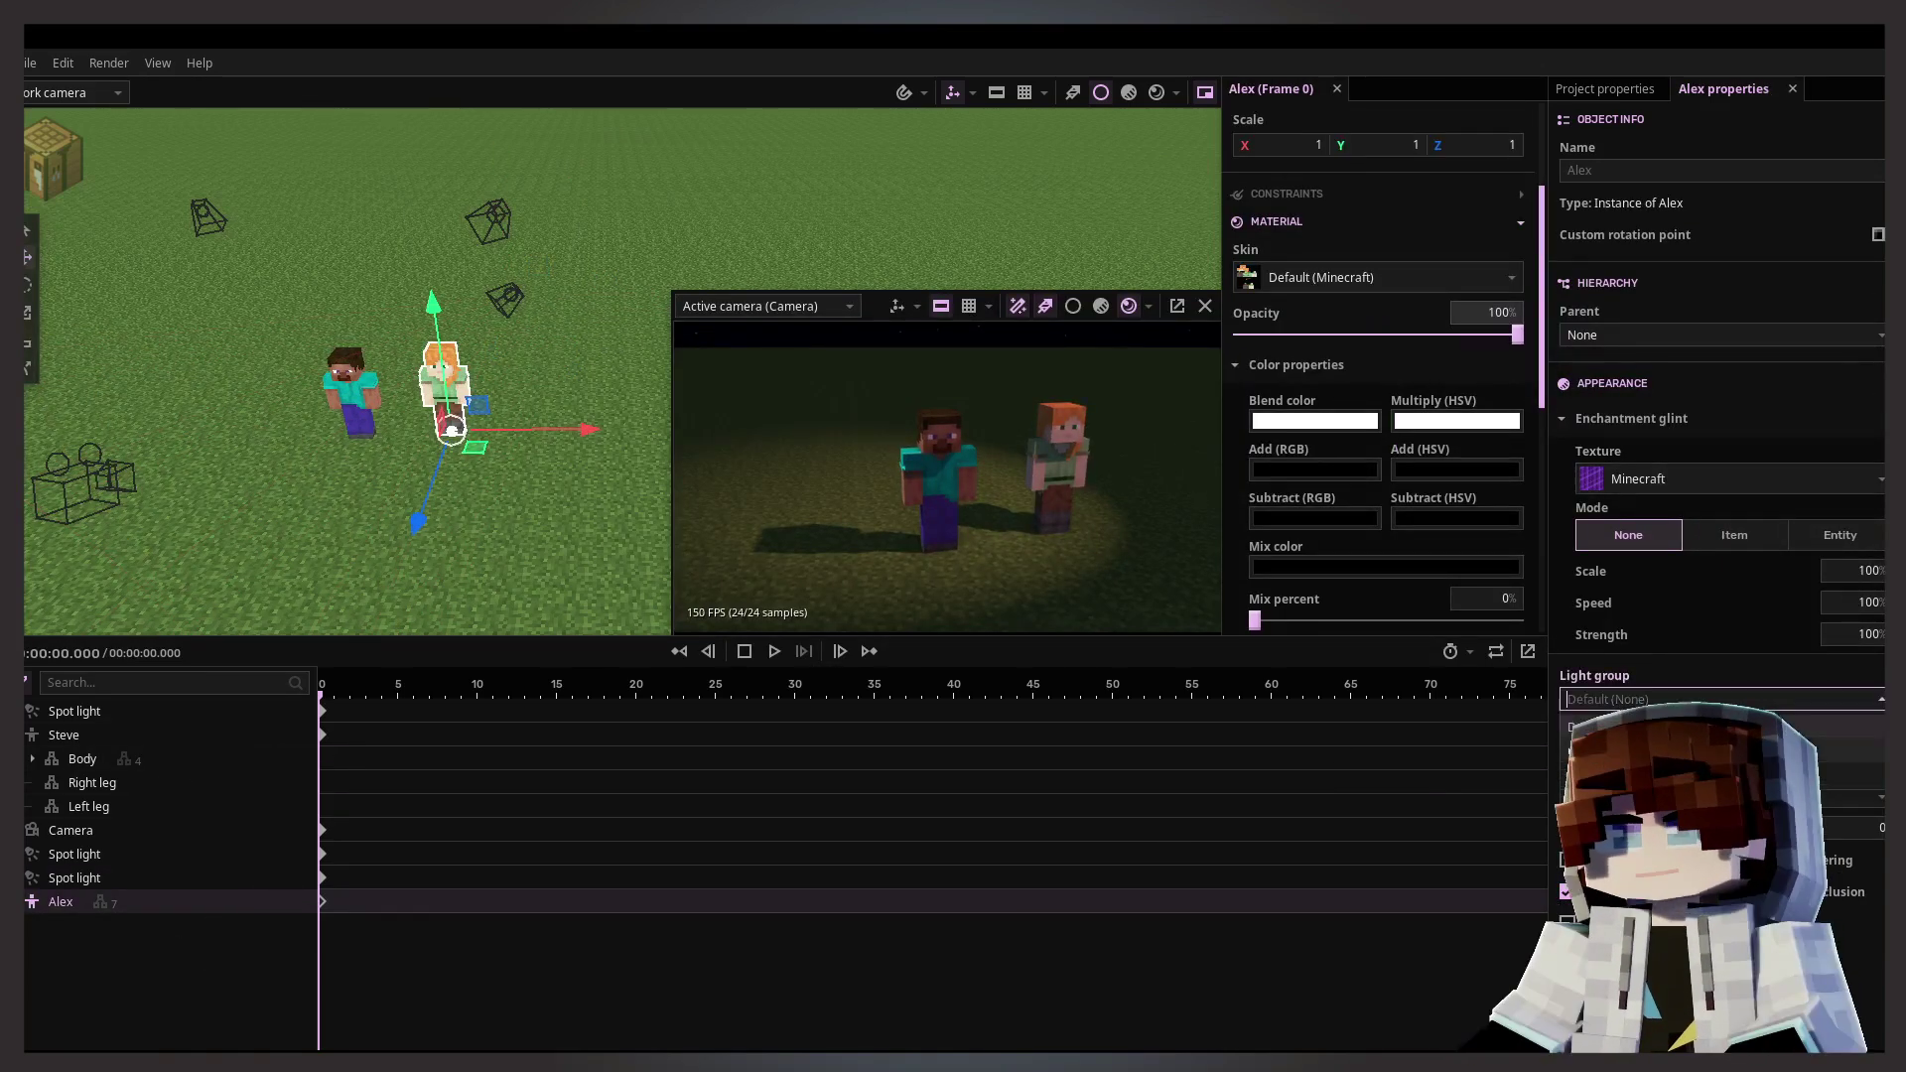
# Step: Raise the umba 2 spot light and adjust its position and rotation to aim it at Alex
pyautogui.click(512, 319)
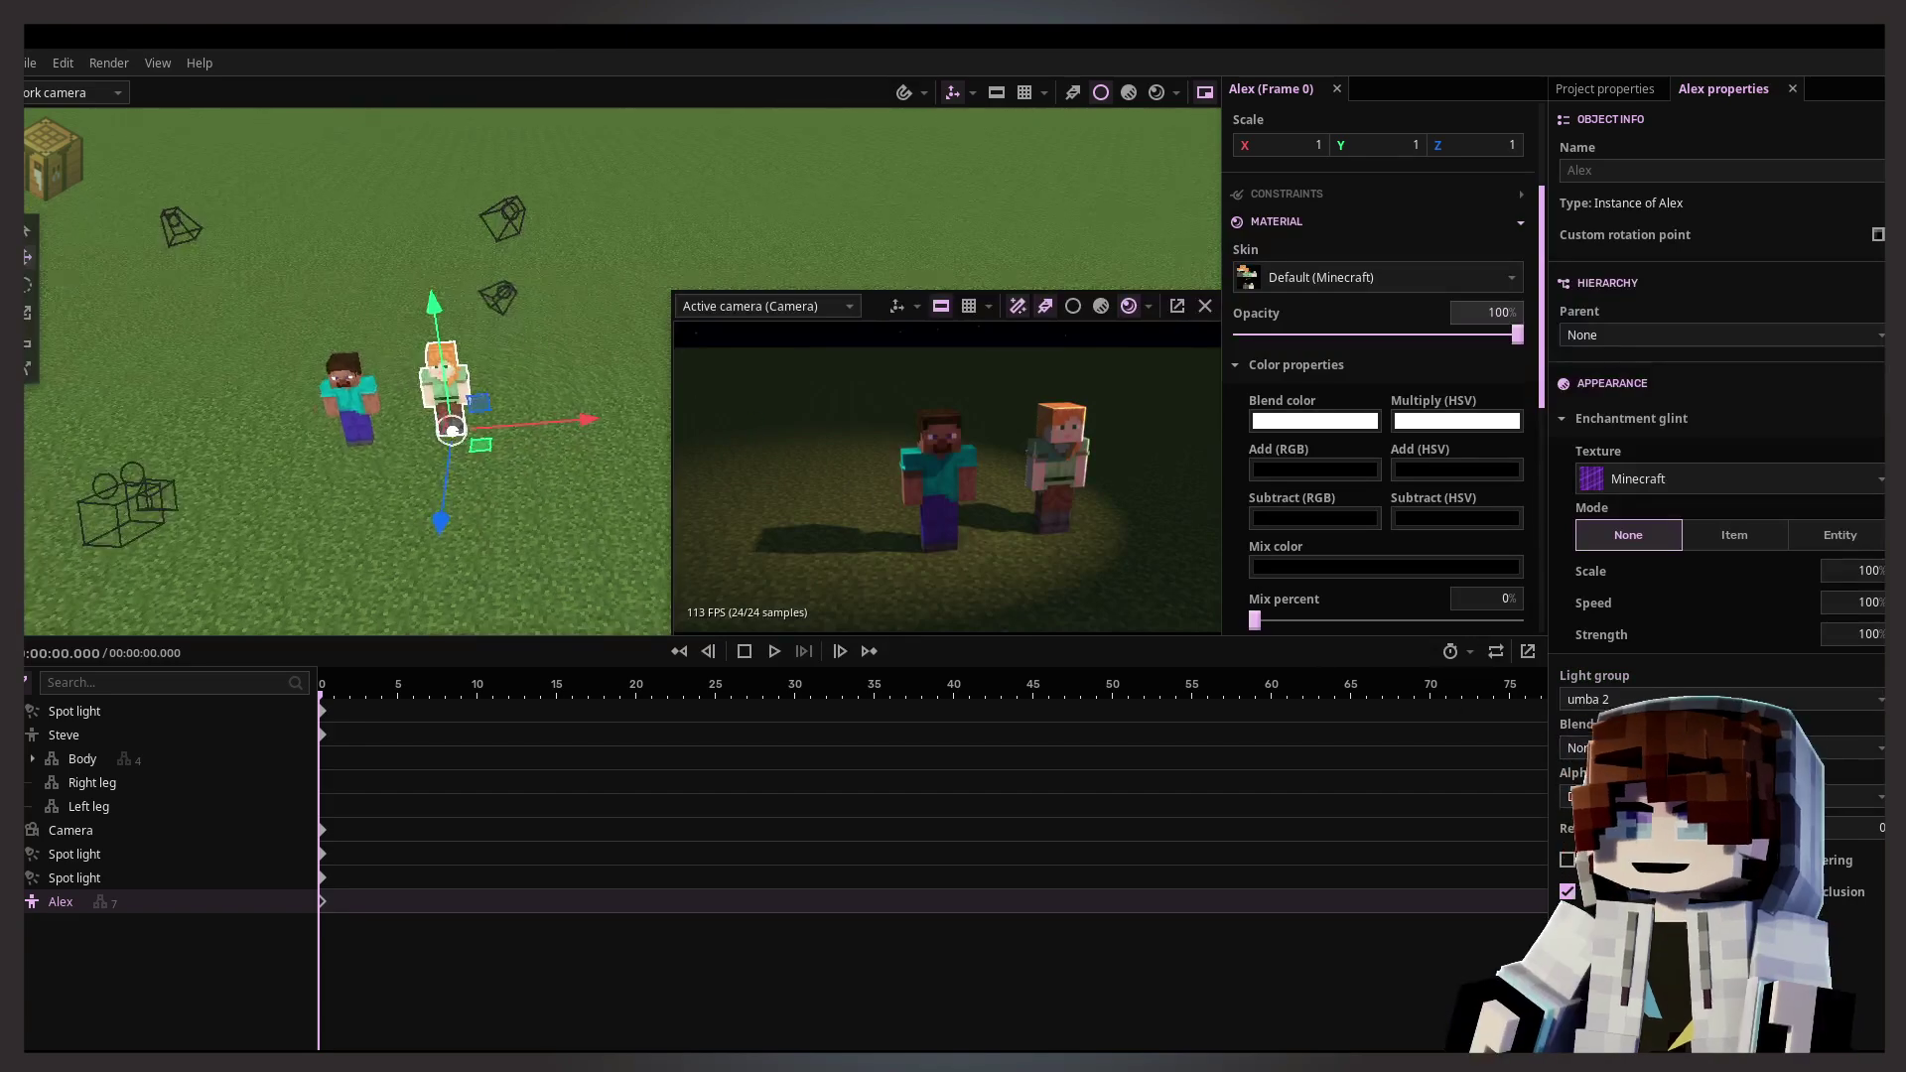
pyautogui.moveTo(527, 323); pyautogui.dragTo(607, 260, button='middle')
pyautogui.press('e')
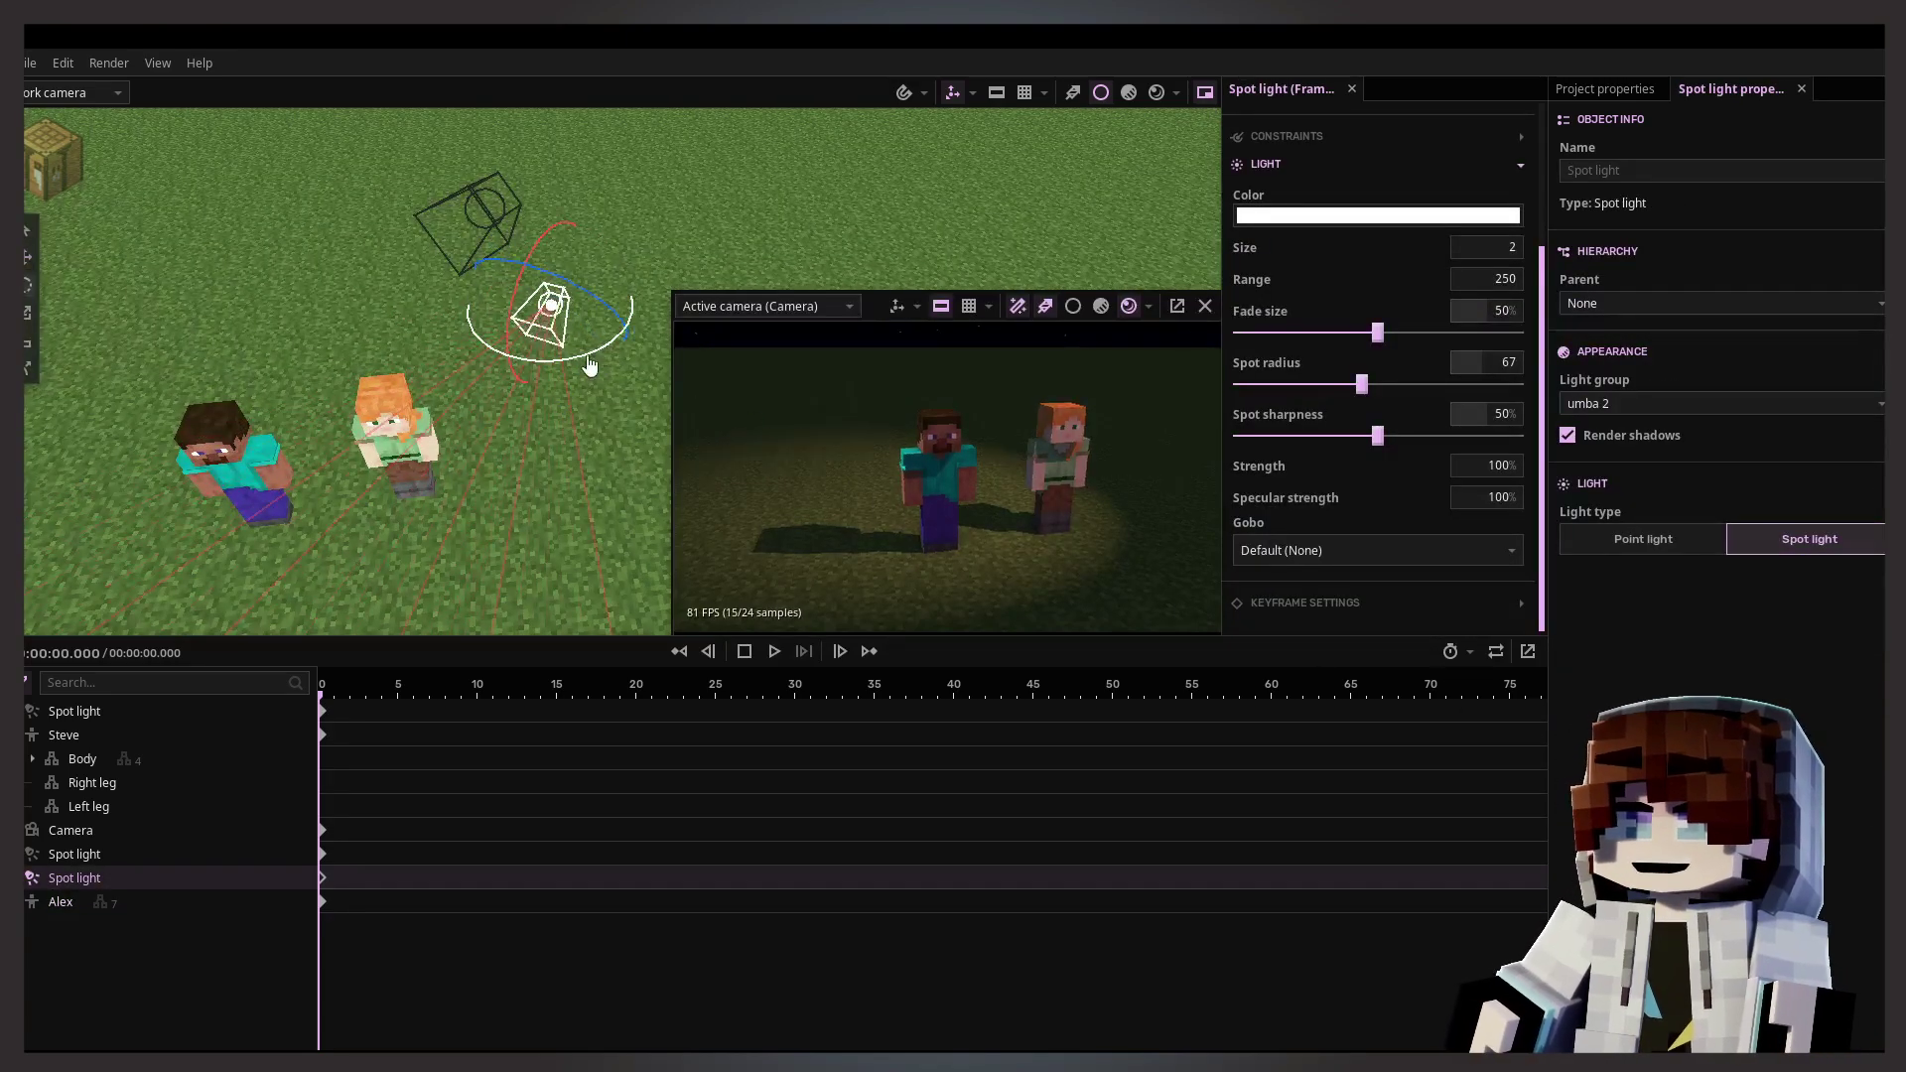
pyautogui.press('w')
pyautogui.moveTo(533, 263); pyautogui.dragTo(536, 169)
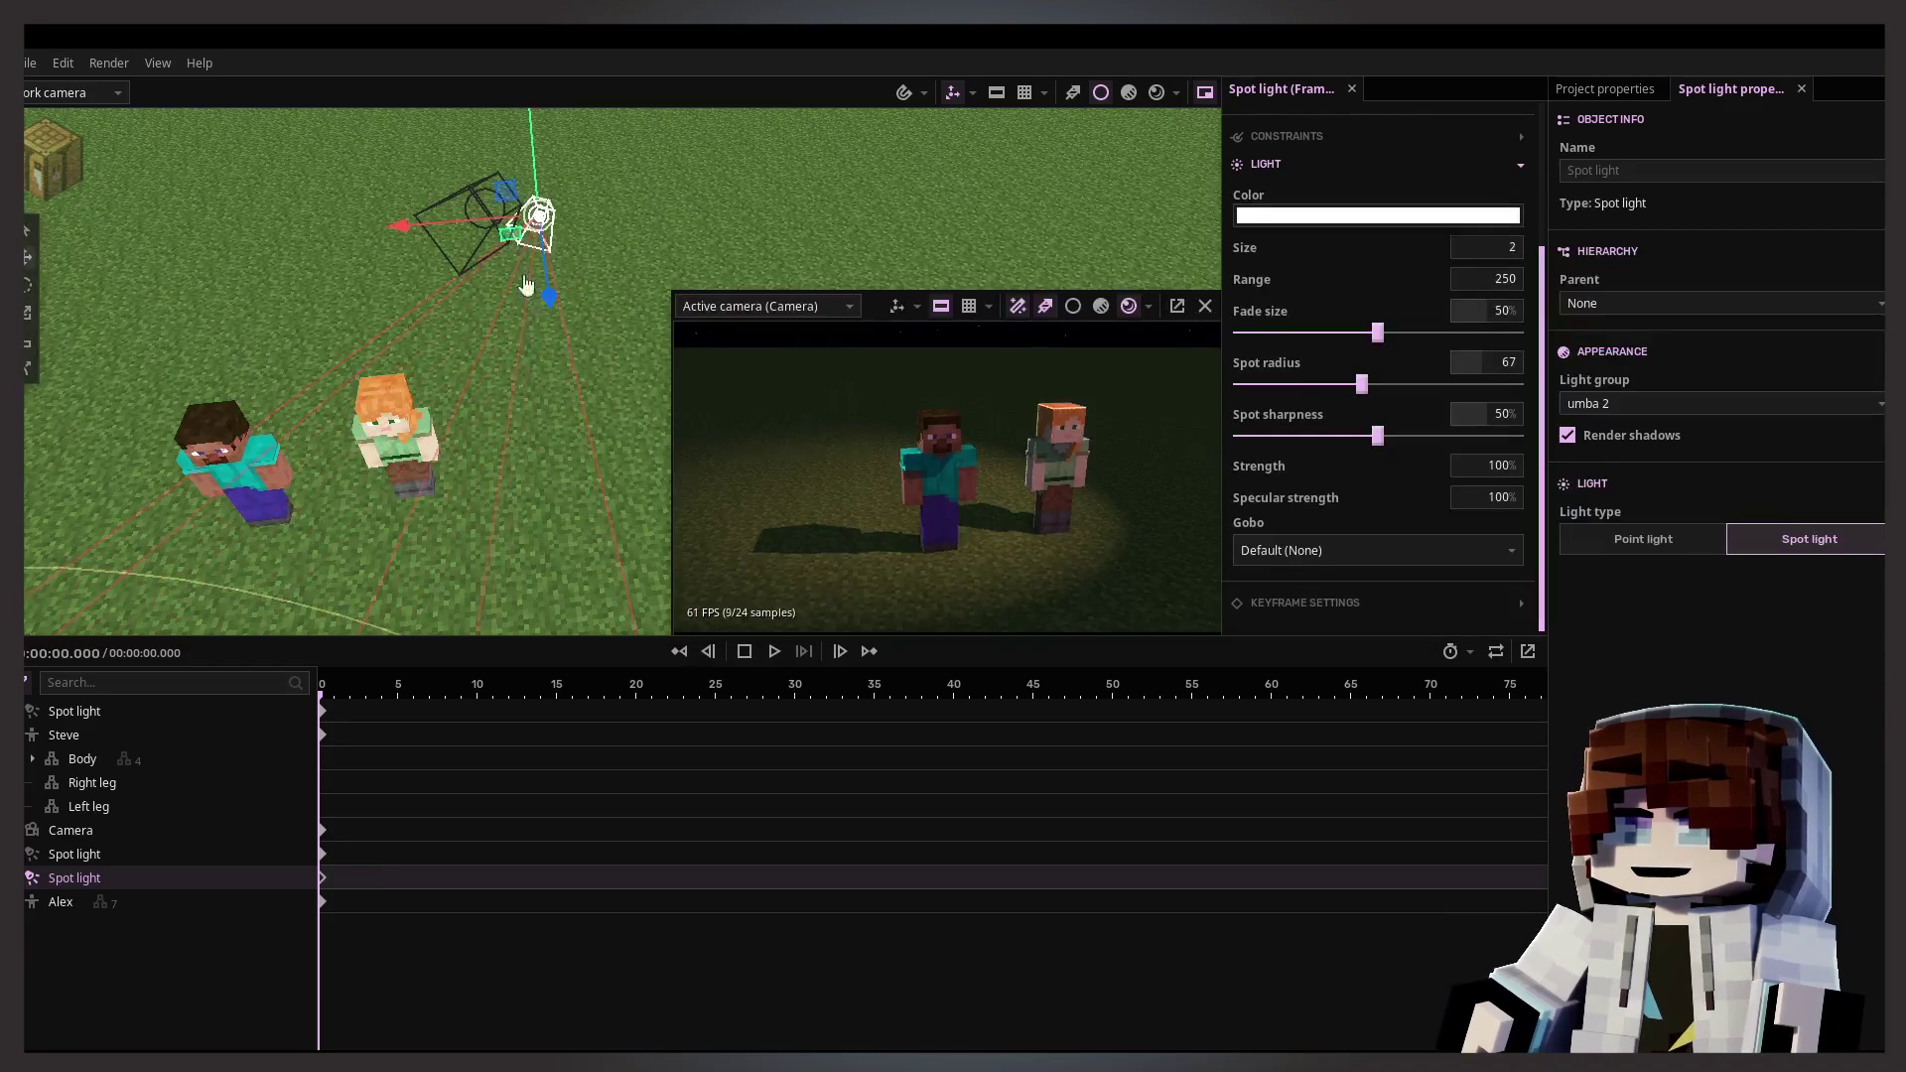
pyautogui.moveTo(535, 291); pyautogui.dragTo(539, 326)
pyautogui.press('e')
pyautogui.moveTo(539, 326); pyautogui.dragTo(581, 278, button='middle')
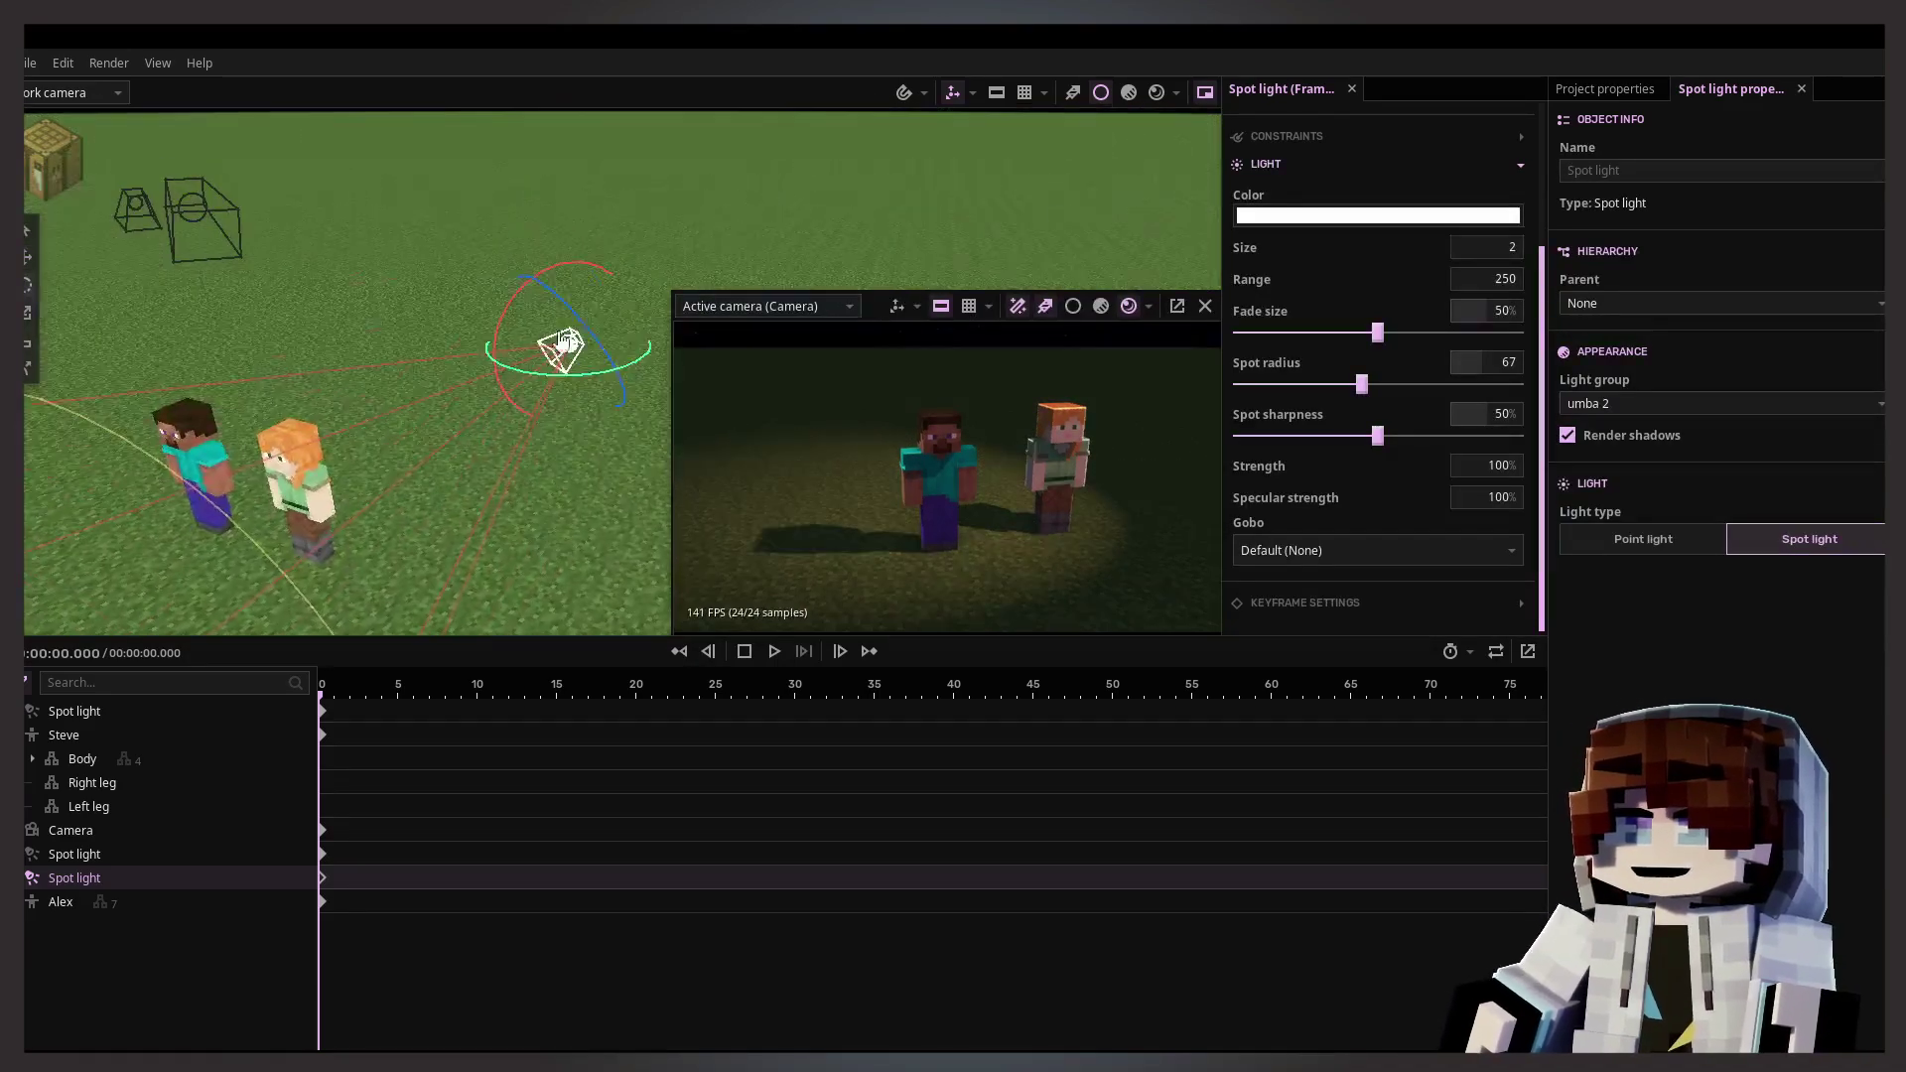
pyautogui.press('w')
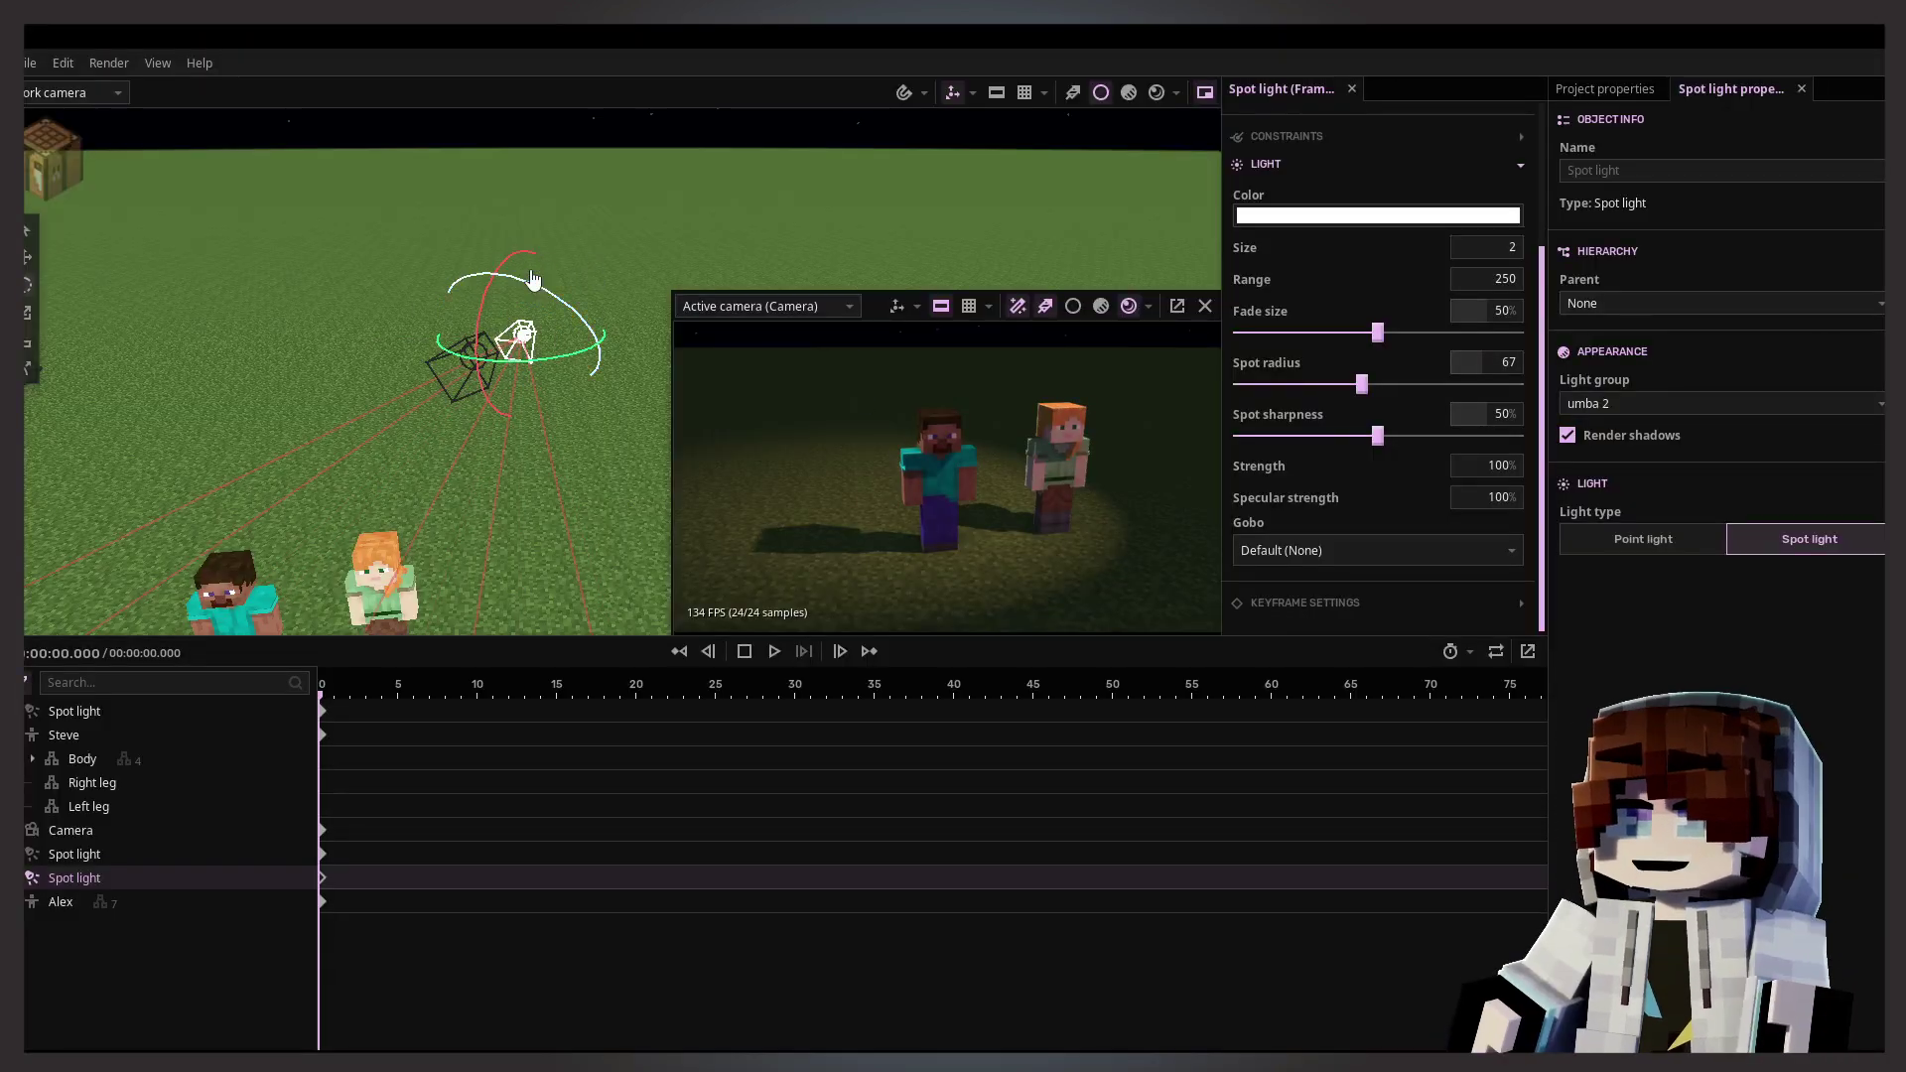
# Step: Review the duplicated spot lights and the available light groups, and examine Steve and Alex from several angles
pyautogui.click(69, 851)
pyautogui.click(119, 878)
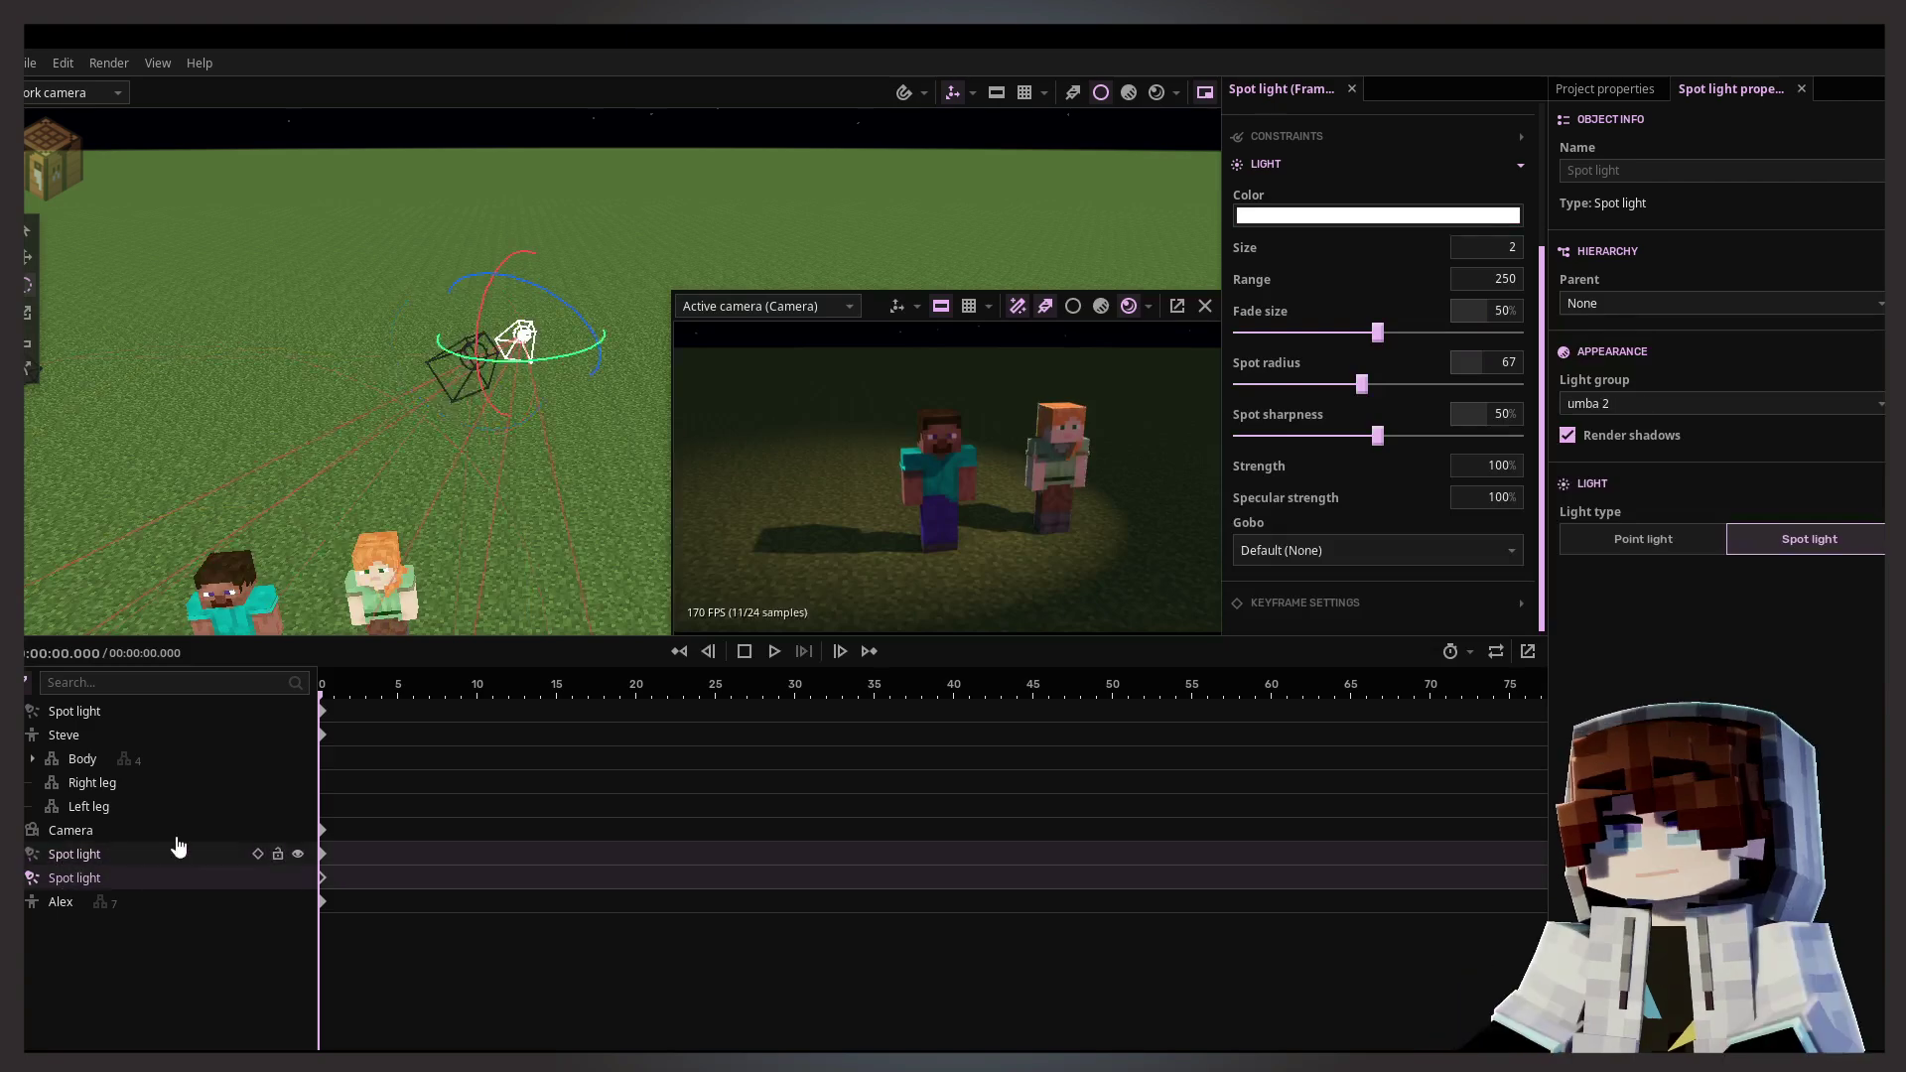
pyautogui.click(1787, 403)
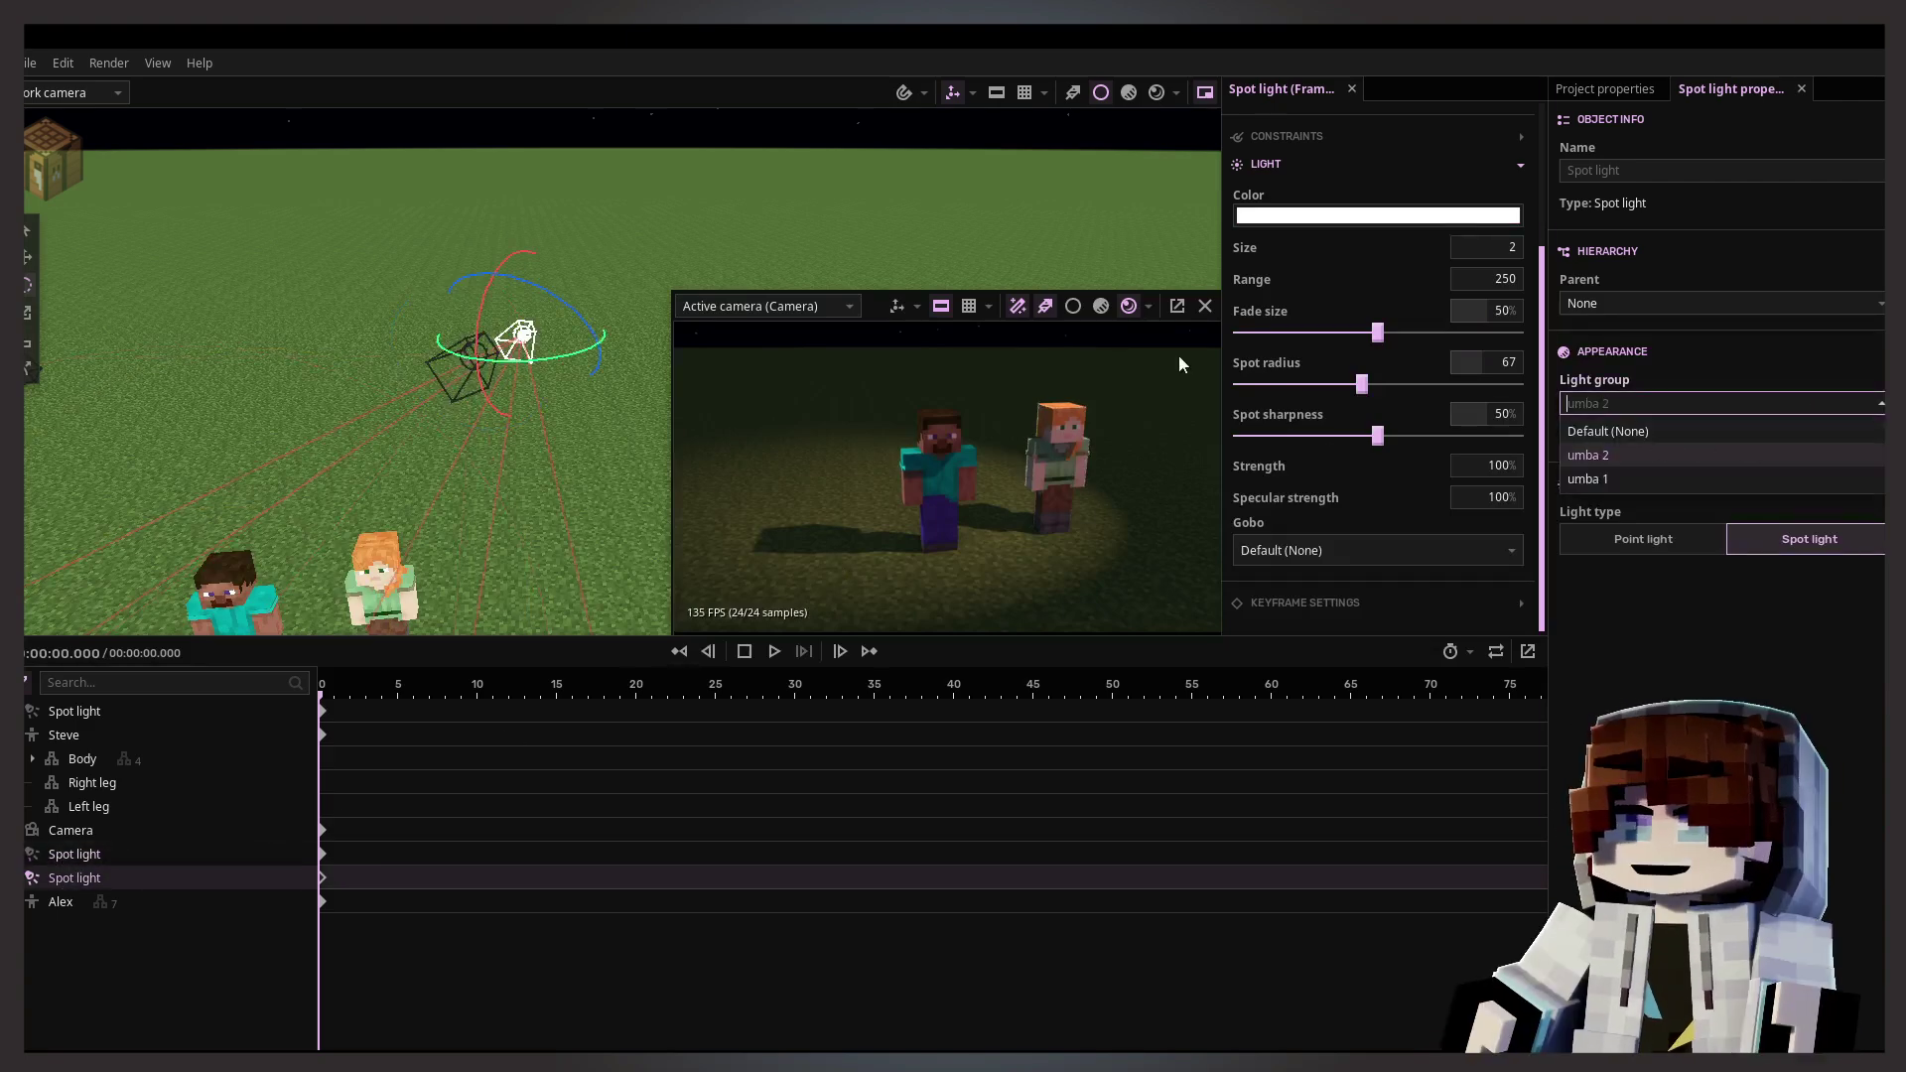
pyautogui.click(792, 213)
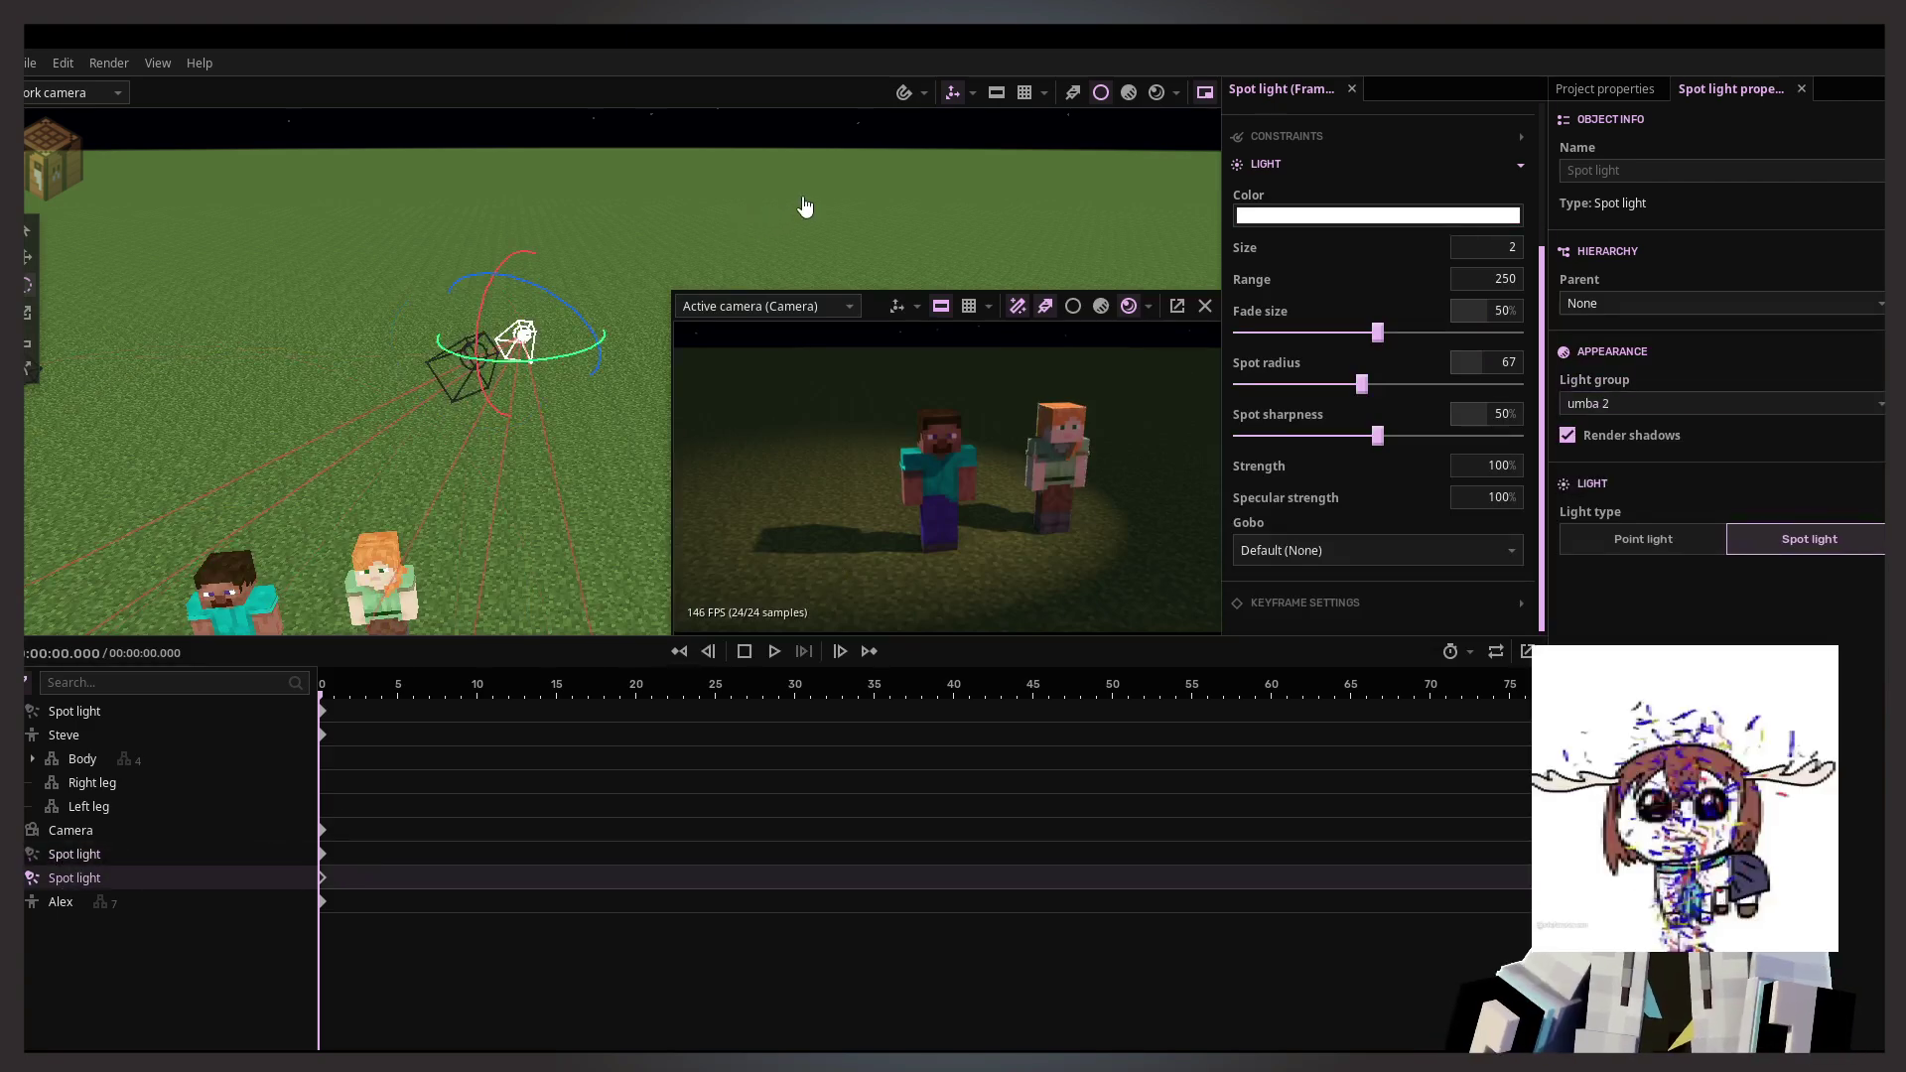
pyautogui.click(693, 221)
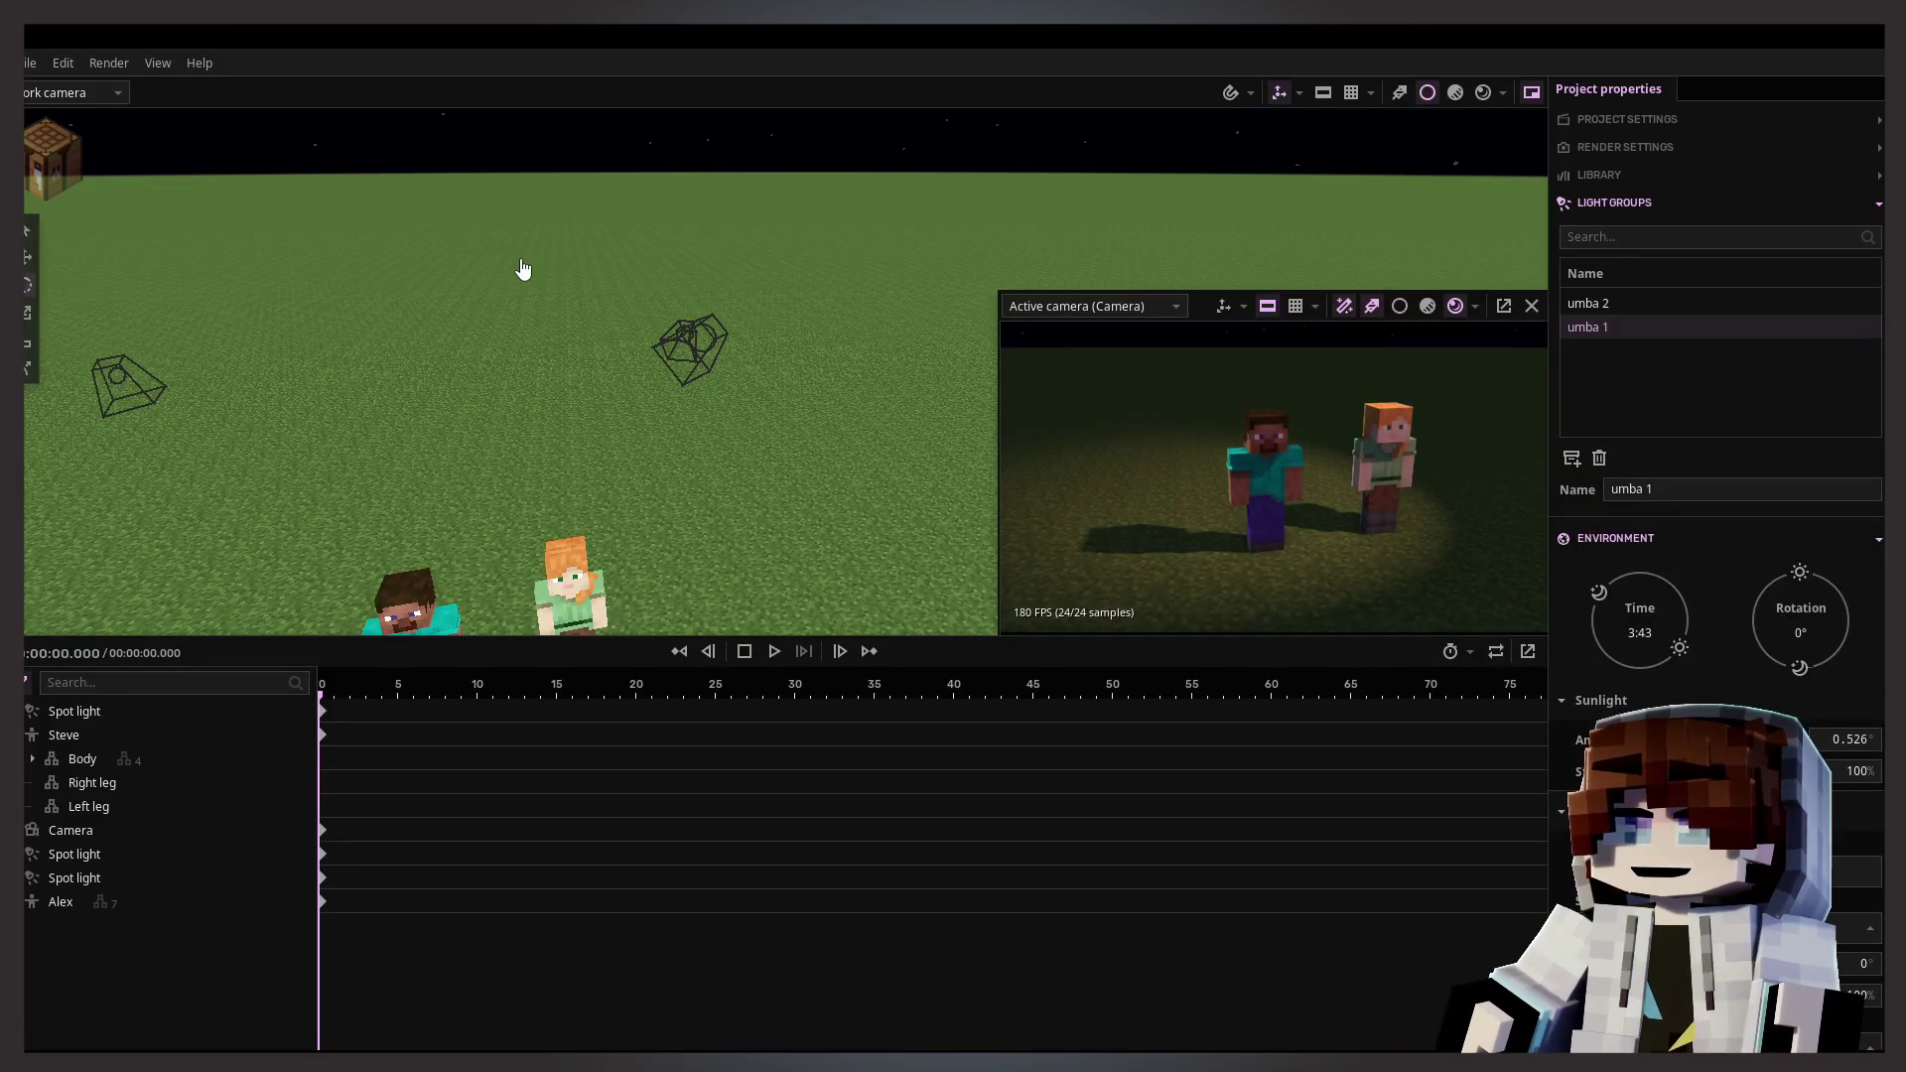
pyautogui.moveTo(600, 290); pyautogui.dragTo(706, 316, button='right')
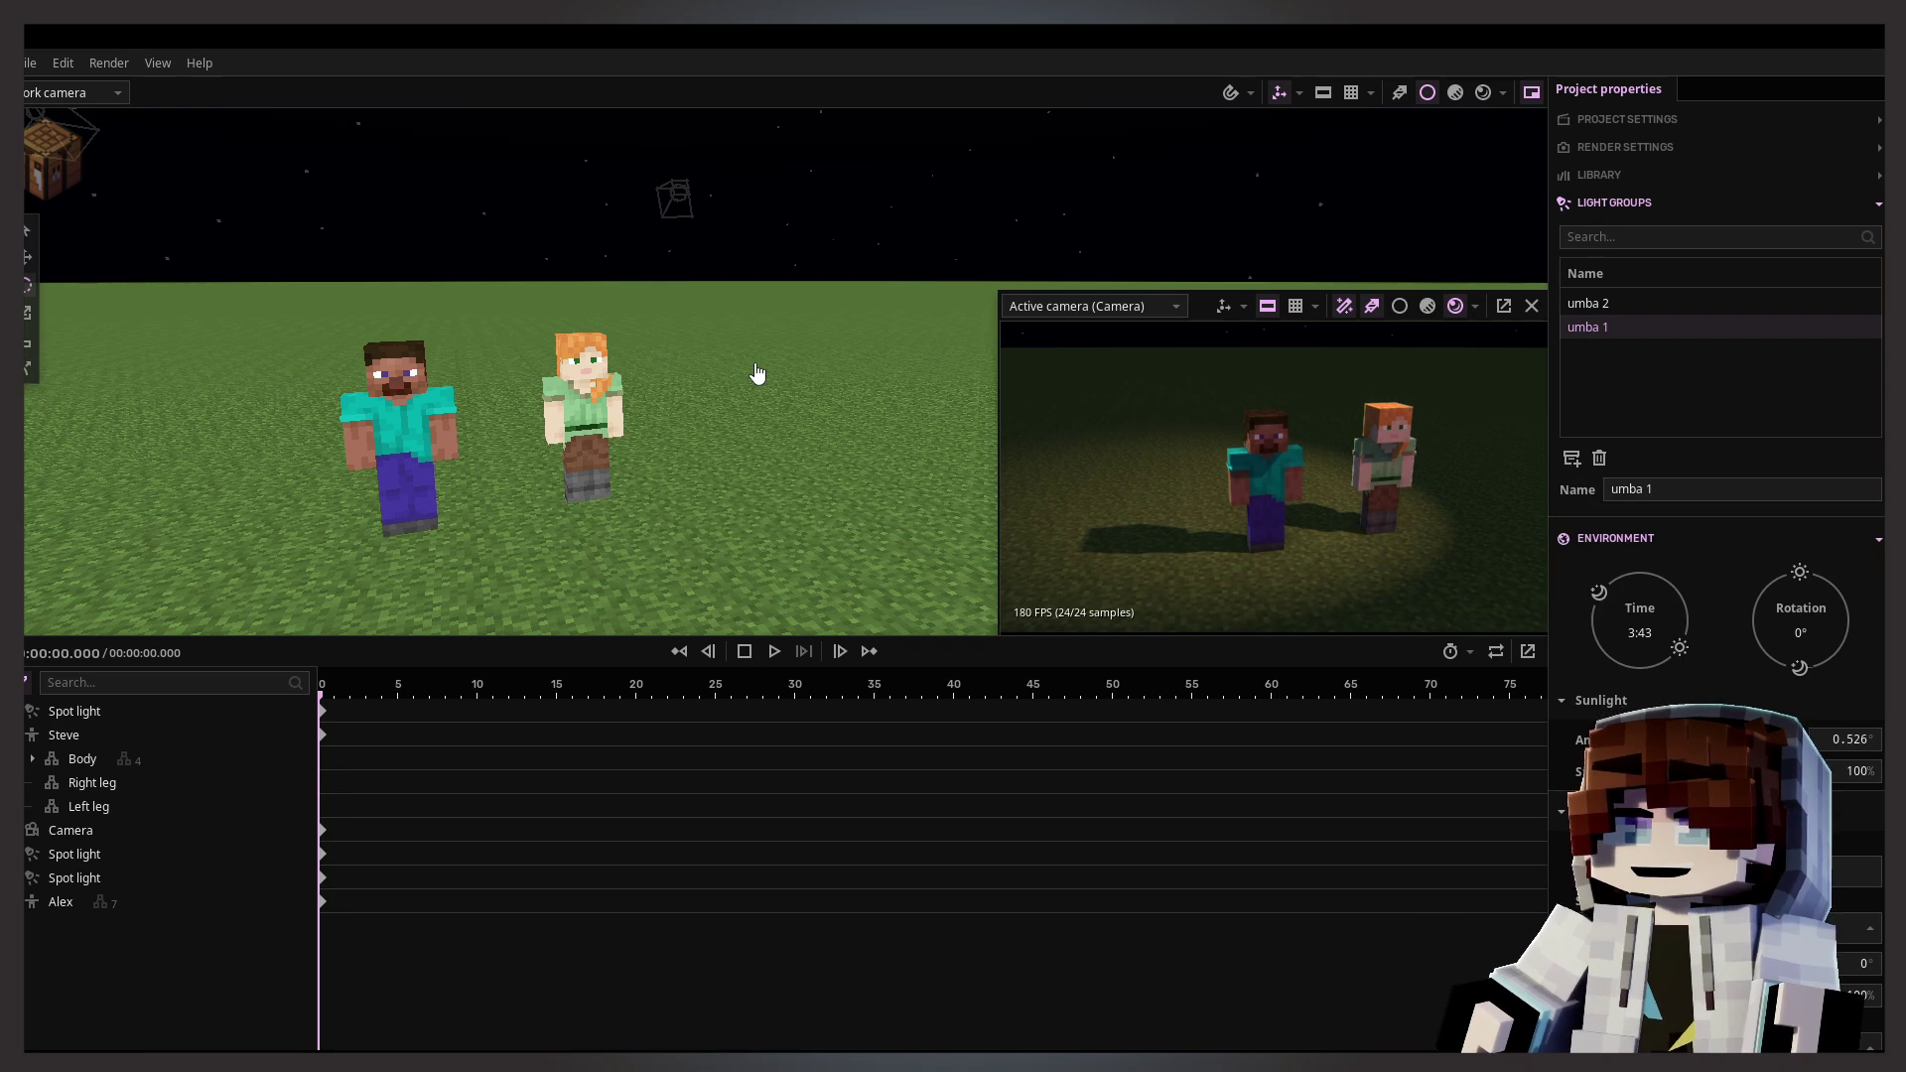
pyautogui.moveTo(766, 402)
pyautogui.mouseDown(button='right')
pyautogui.moveTo(770, 446)
pyautogui.moveTo(788, 421)
pyautogui.mouseUp(button='right')
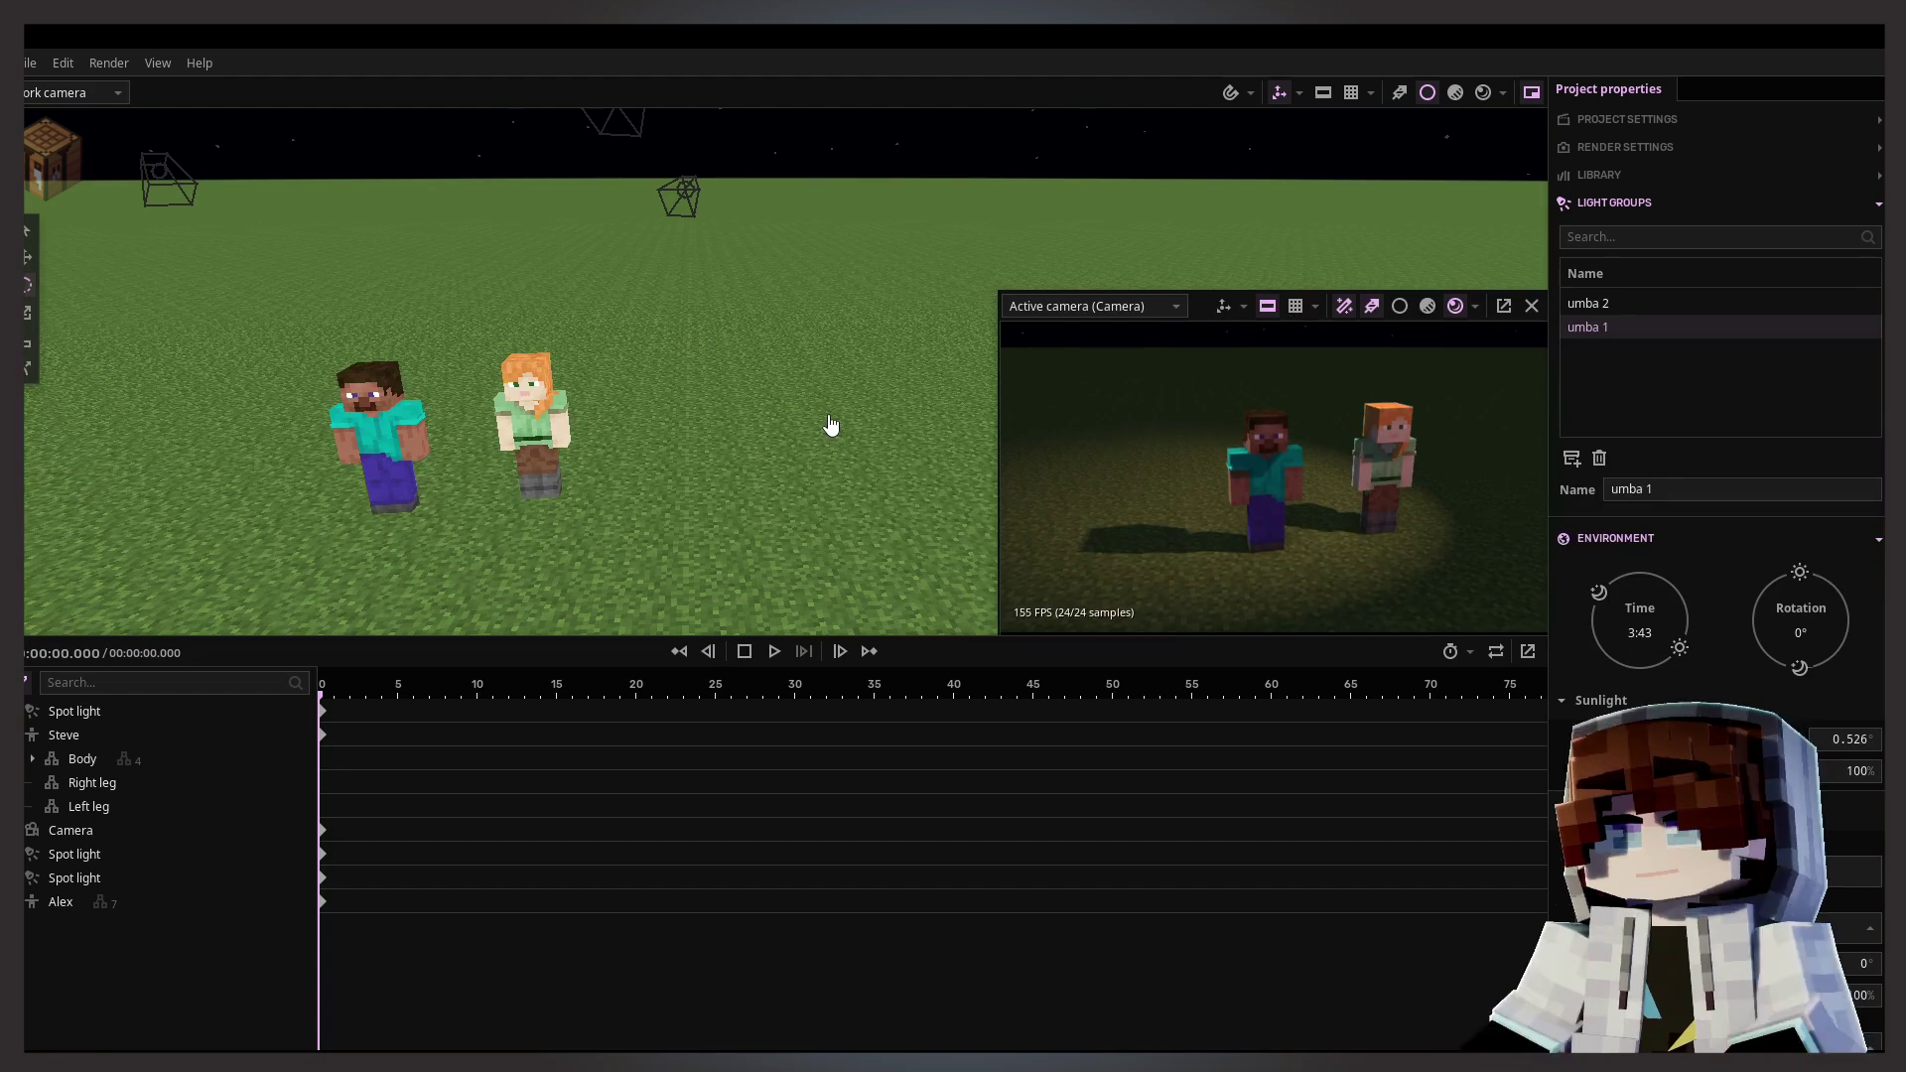